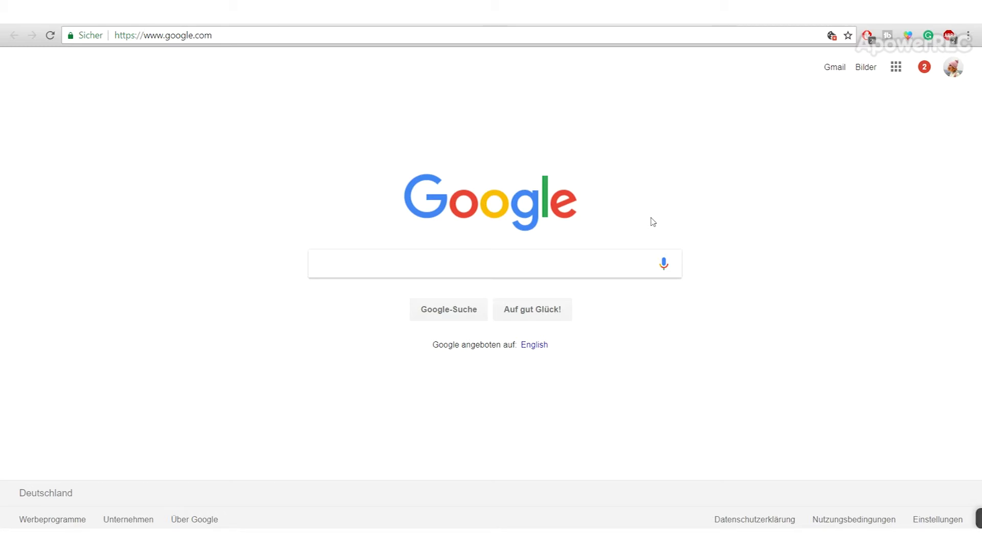
Go to the pinterest.de website.
click(257, 31)
drag(235, 32, 71, 31)
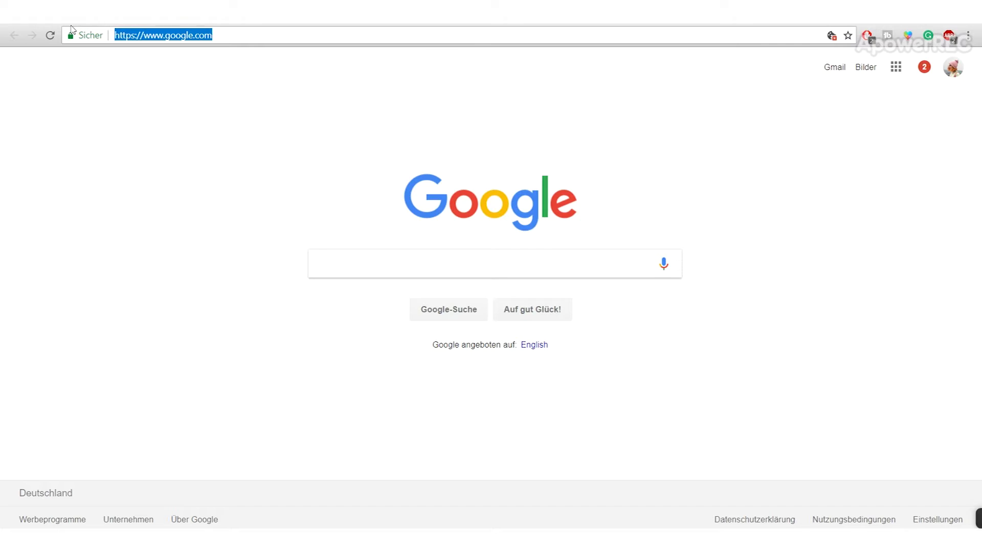
text(pinterf)
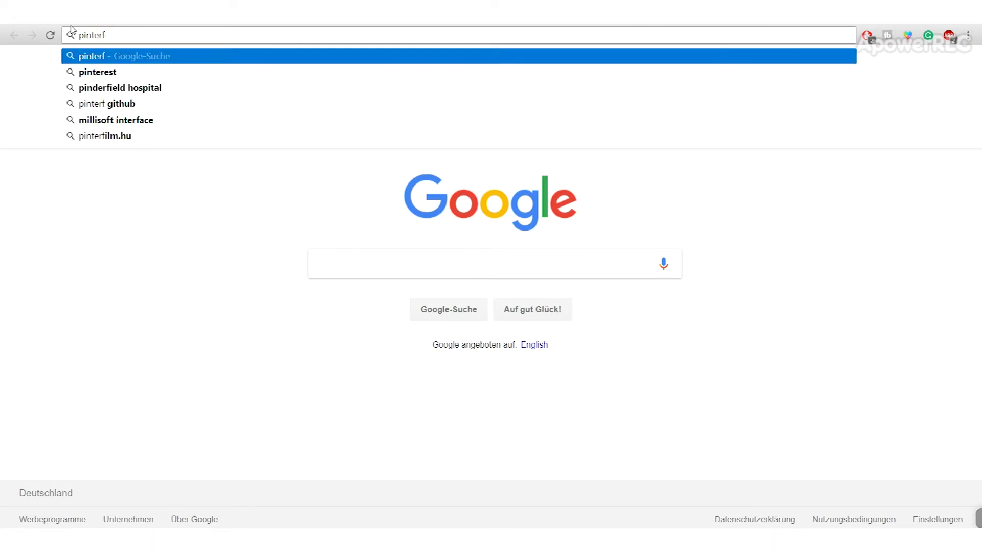
key(BackSpace)
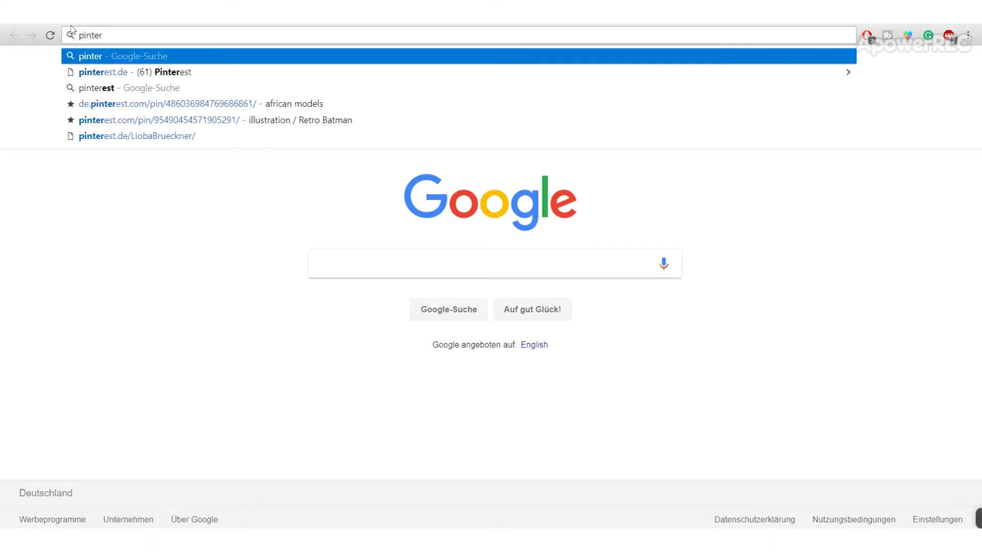
text(est.de)
key(Return)
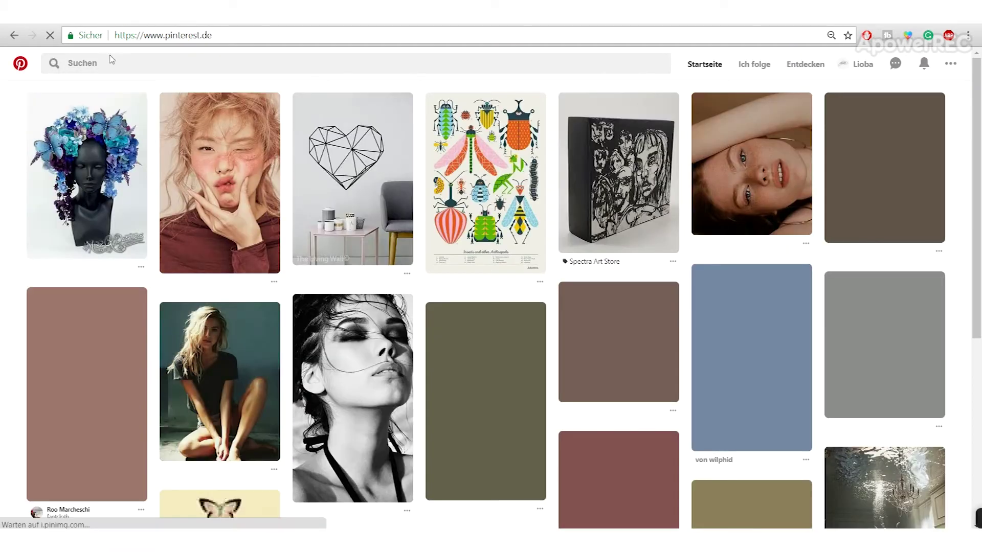
Search Pinterest for "butterfly" and open the stampomania pin with six mostly blue and black butterflies on white.
click(163, 62)
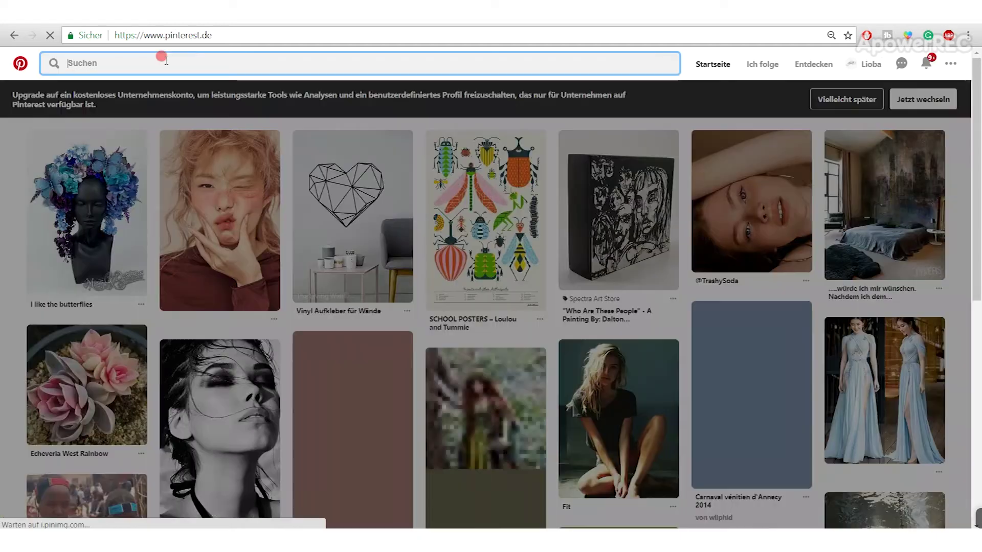
text(butterfl)
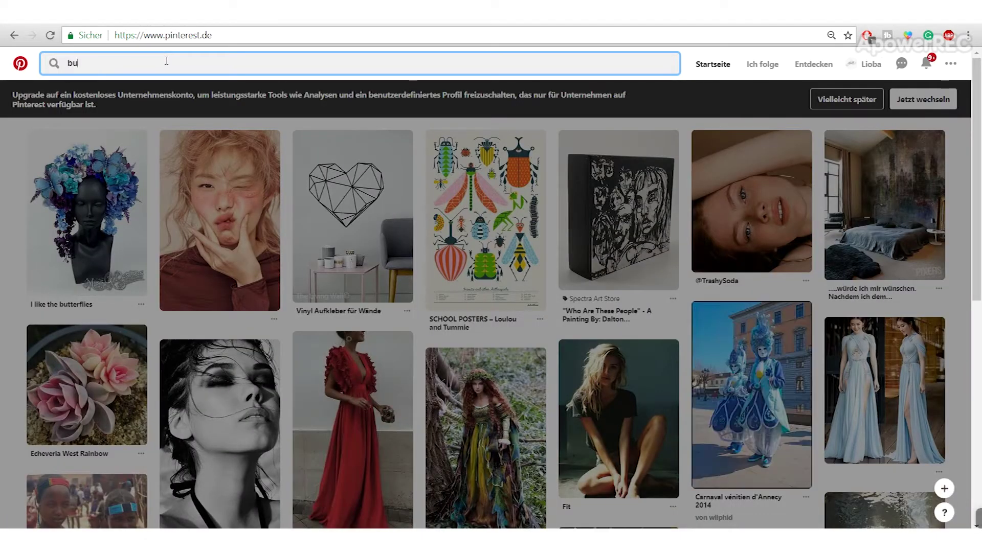
text(y)
key(Return)
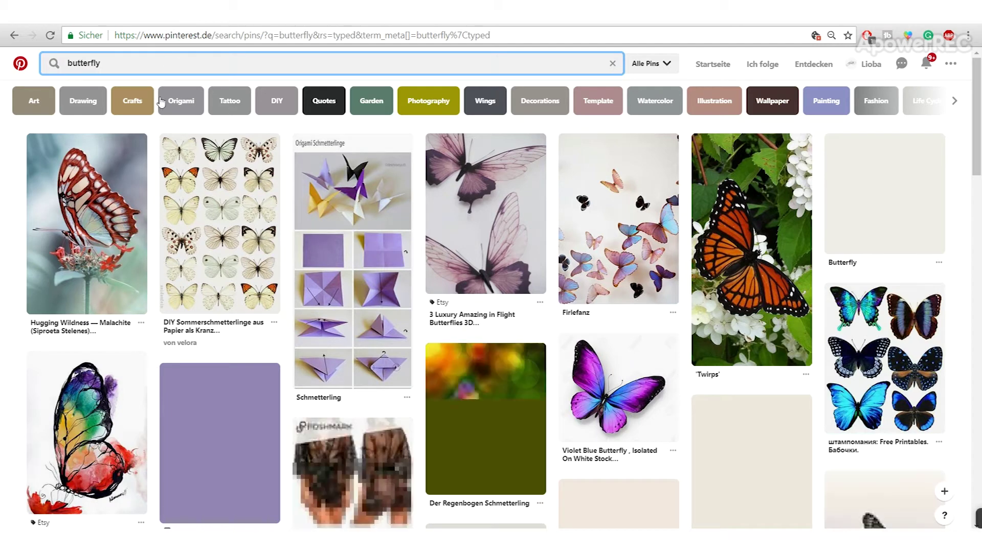
scroll(418, 225, down, 2)
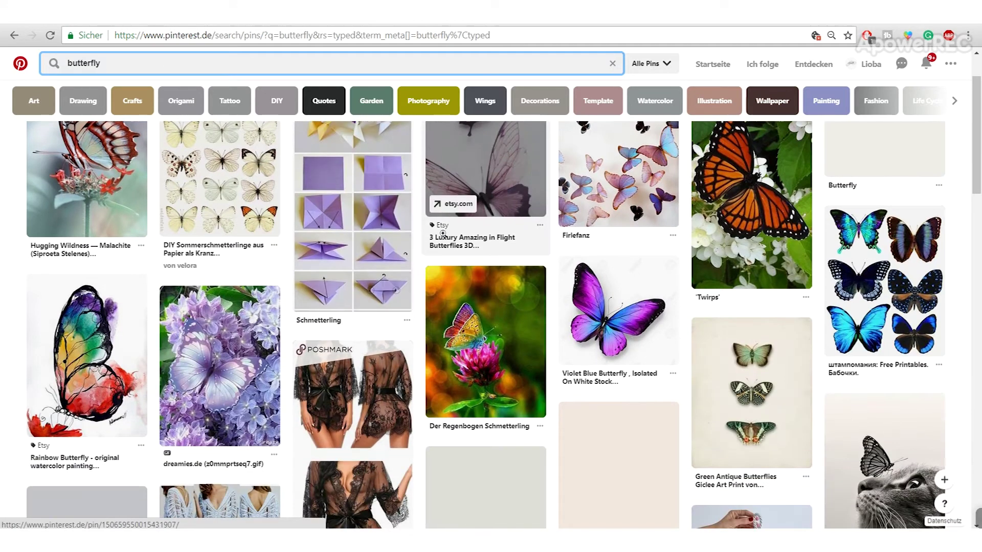
click(852, 255)
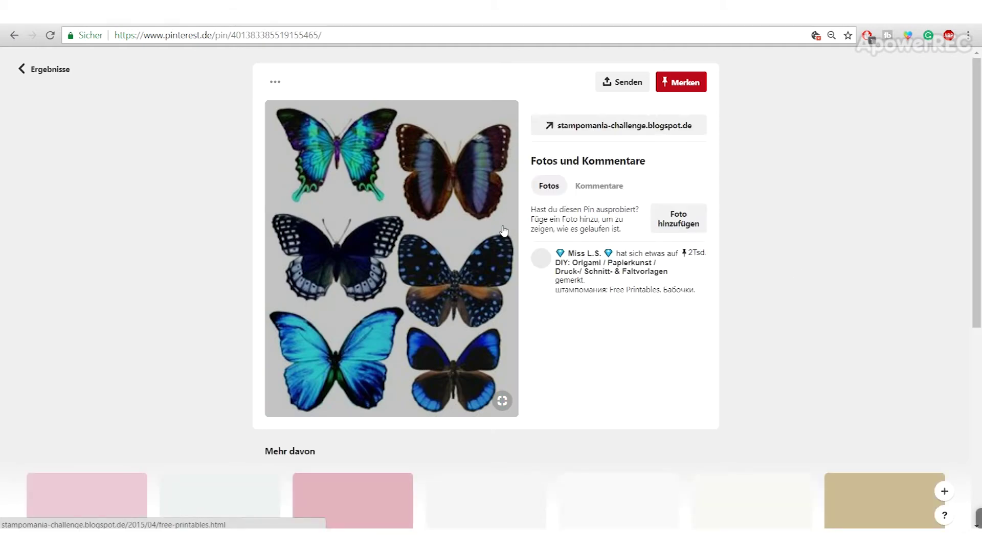
Look through the similar butterfly pins suggested below the opened pin and compare them with its image.
scroll(504, 230, down, 3)
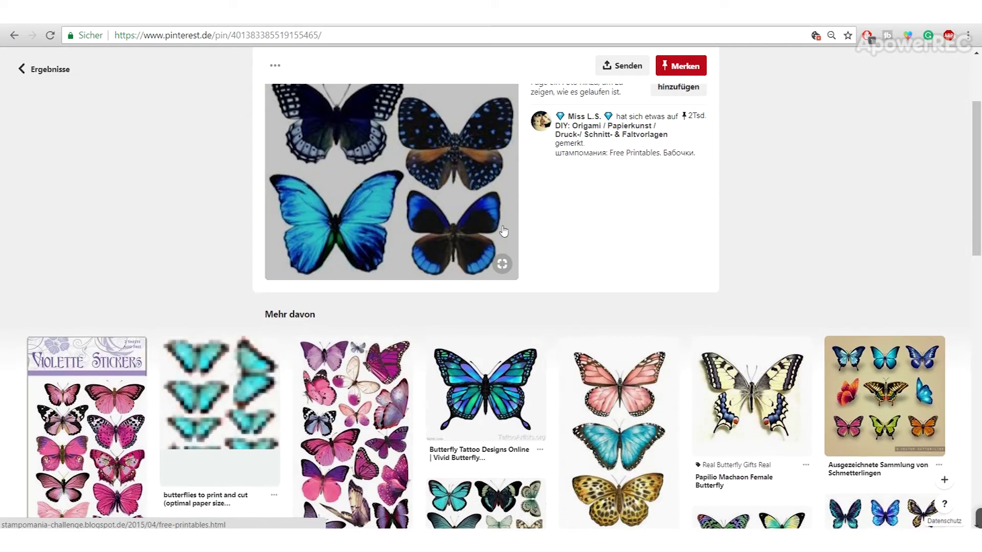
scroll(503, 225, down, 4)
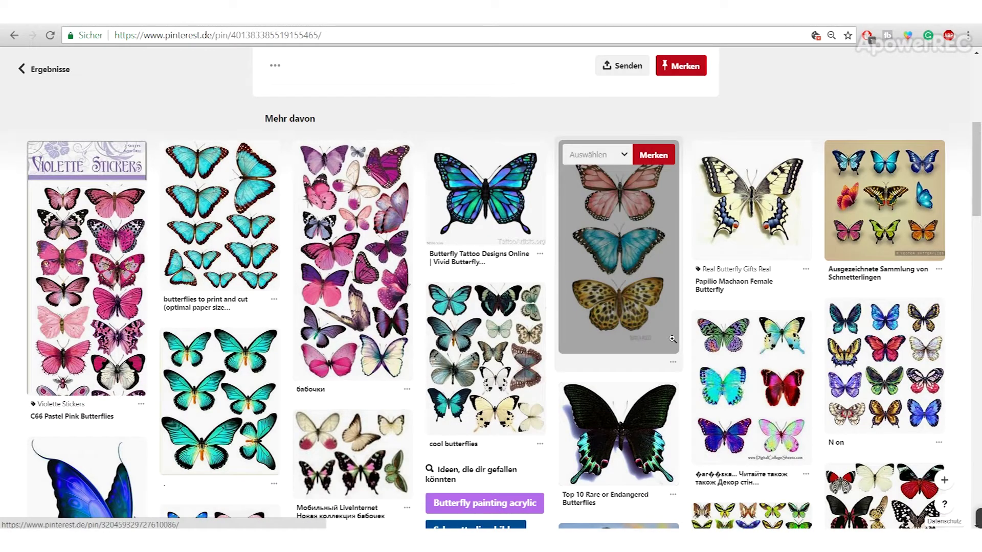
scroll(672, 339, down, 5)
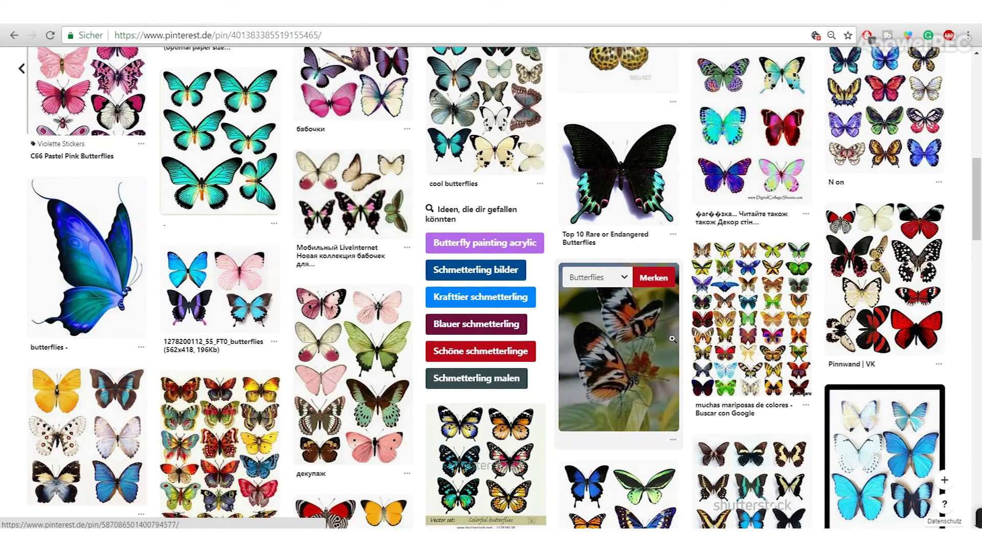
scroll(673, 339, up, 10)
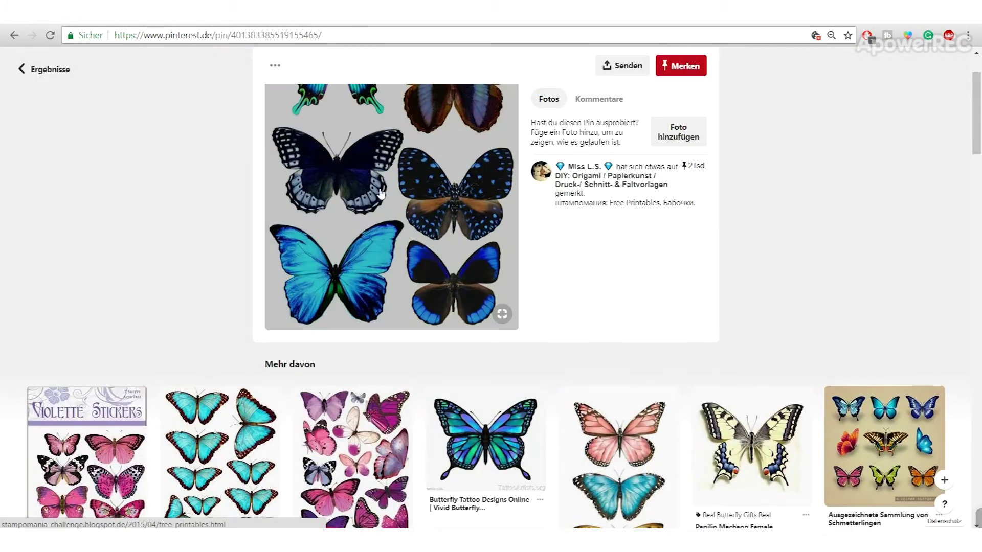
scroll(412, 229, up, 2)
scroll(412, 229, down, 6)
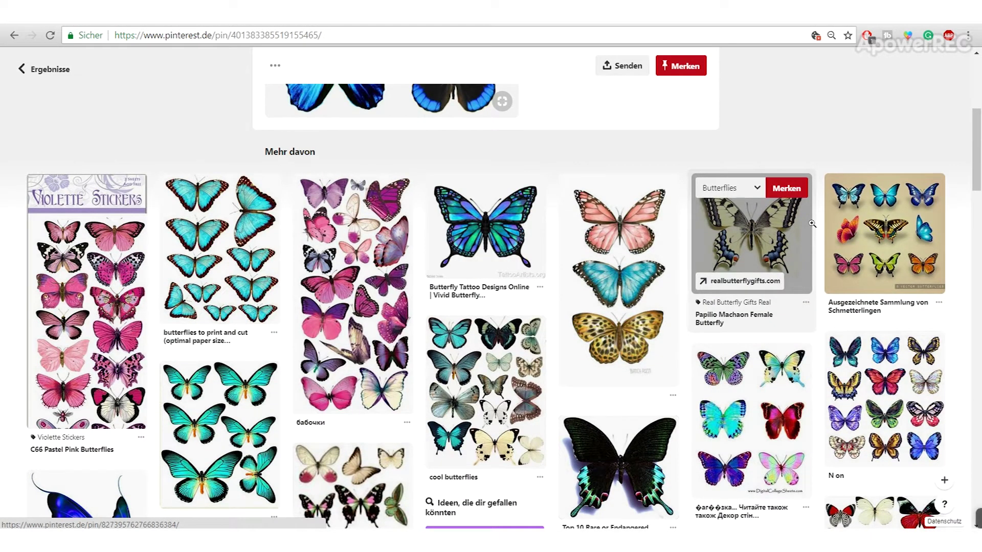
scroll(812, 223, down, 3)
scroll(812, 224, down, 5)
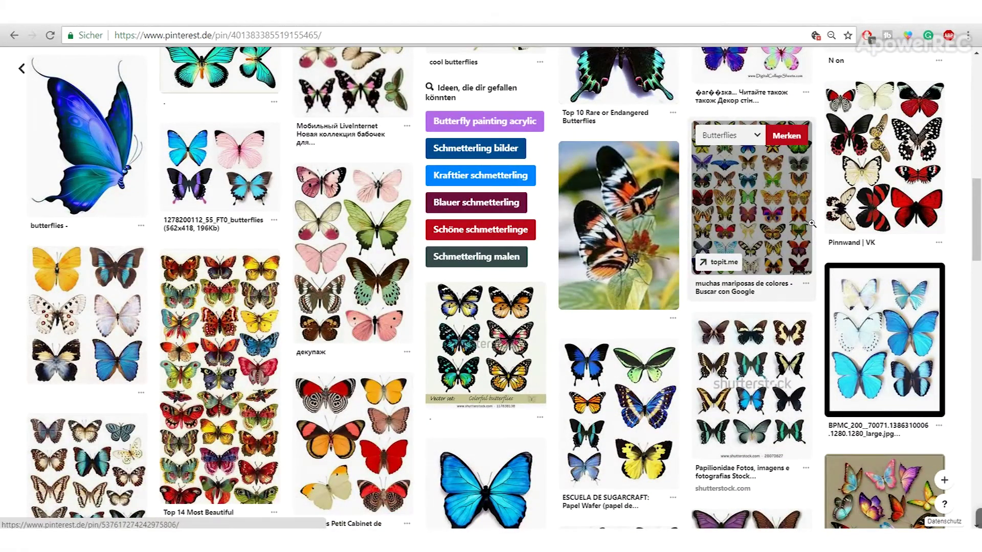
scroll(812, 223, up, 2)
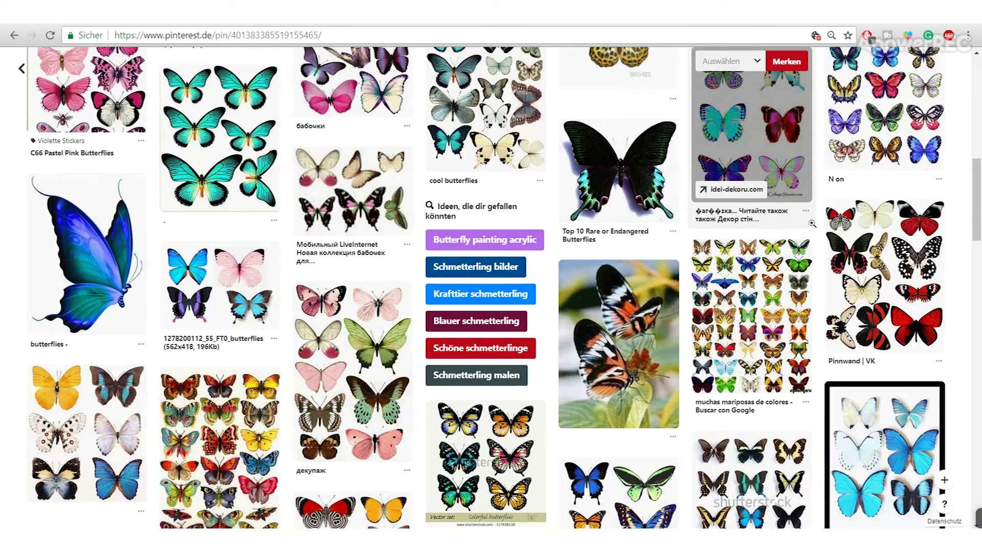
scroll(812, 224, up, 8)
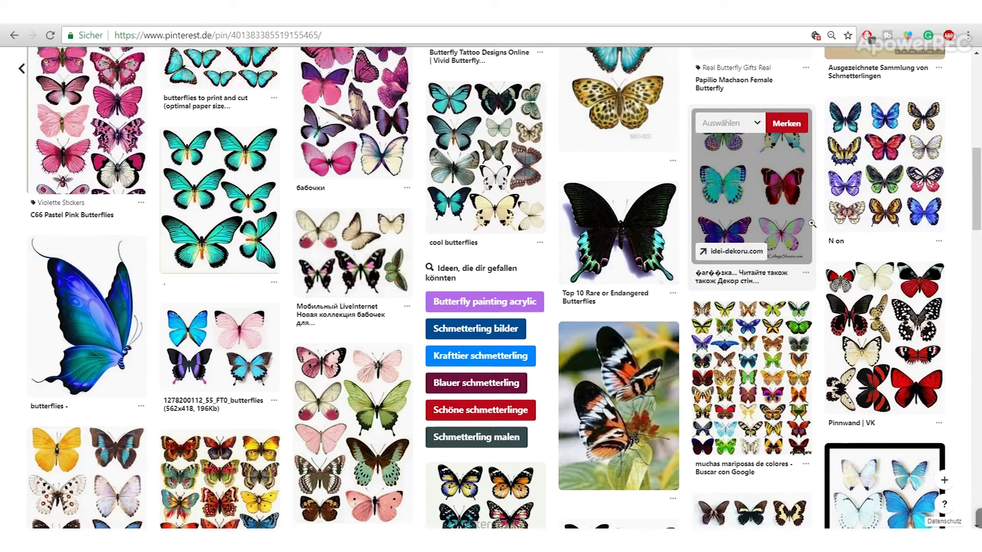
scroll(812, 223, up, 3)
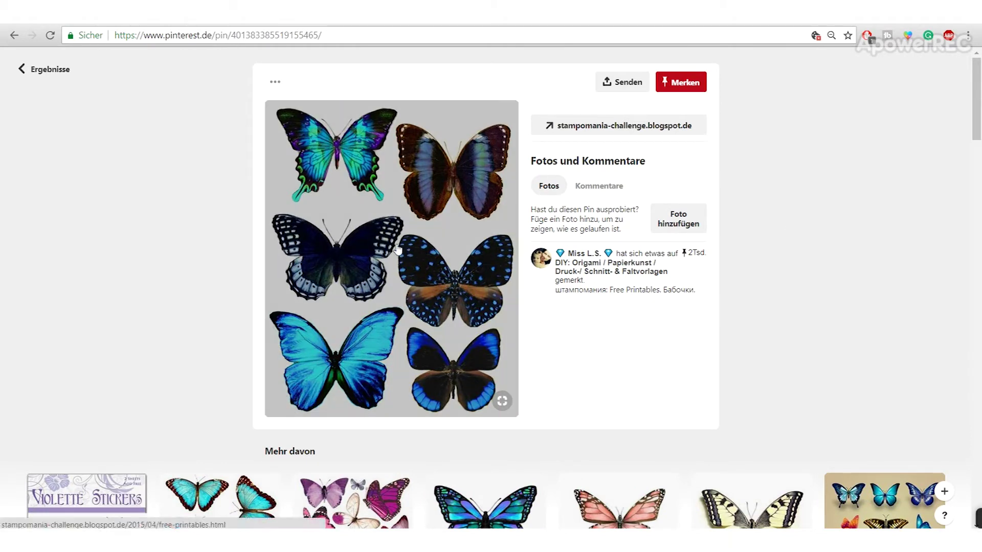
Check the source page linked from the butterfly pin, and return to the pin.
click(468, 174)
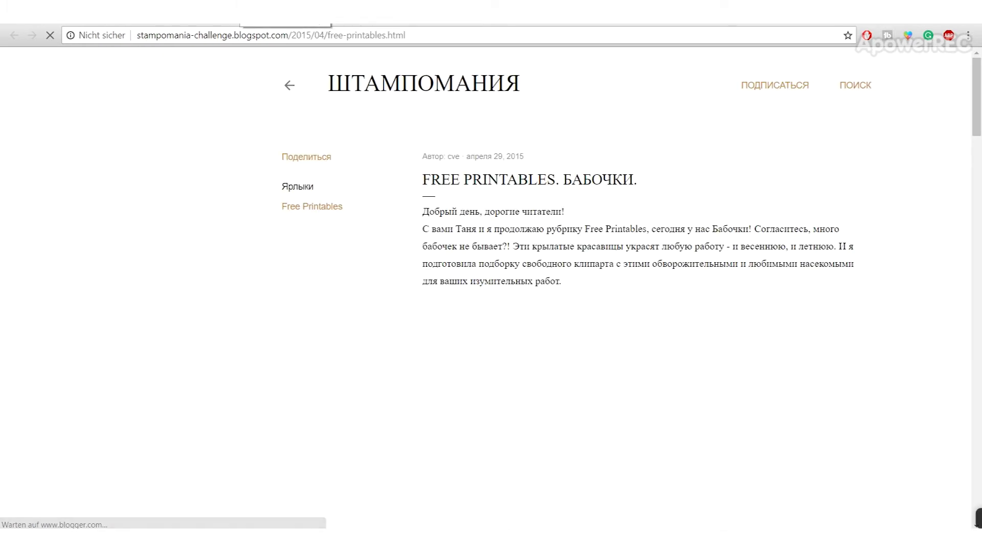
key(alt+Left)
scroll(409, 266, down, 7)
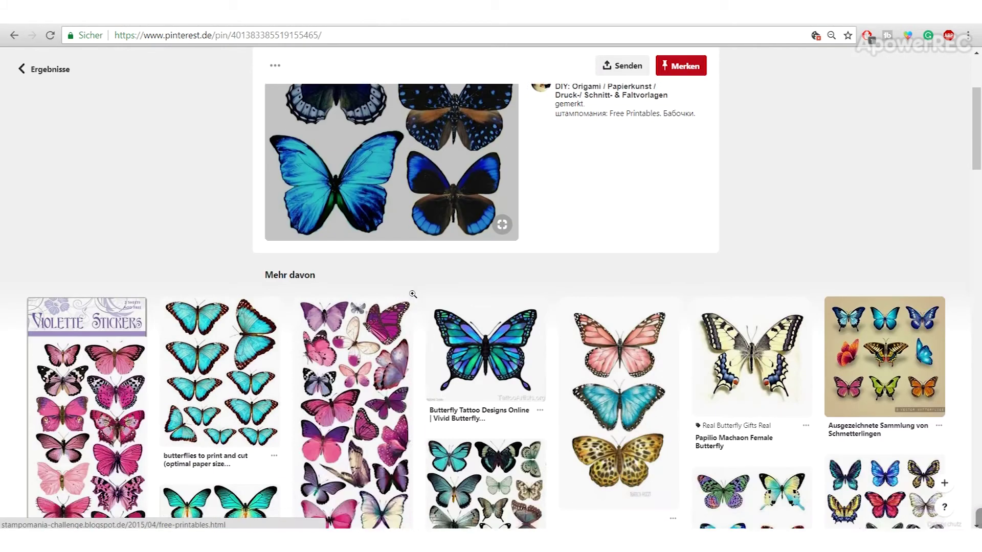
scroll(786, 294, up, 7)
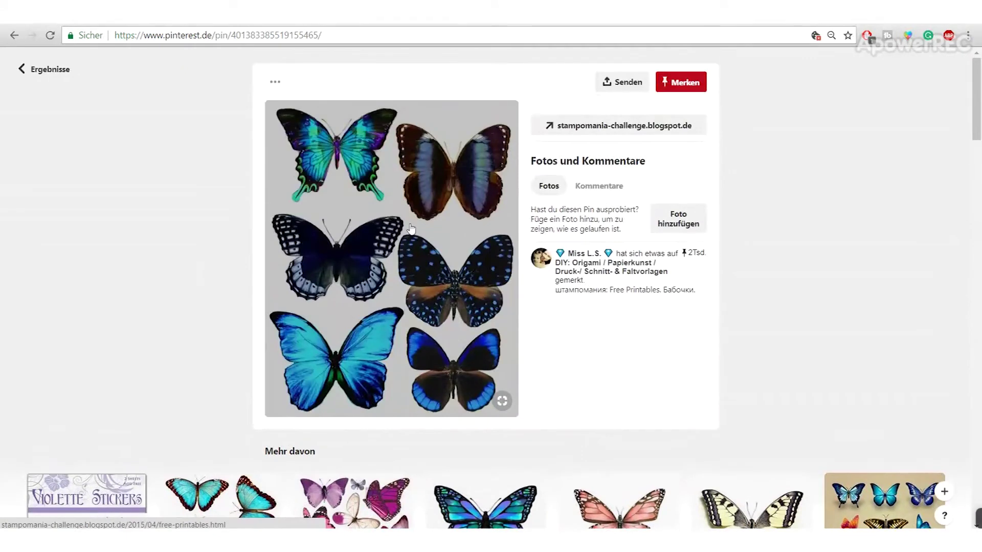
Open the pin's butterfly image by itself in a new tab and copy the image to the clipboard.
right_click(412, 225)
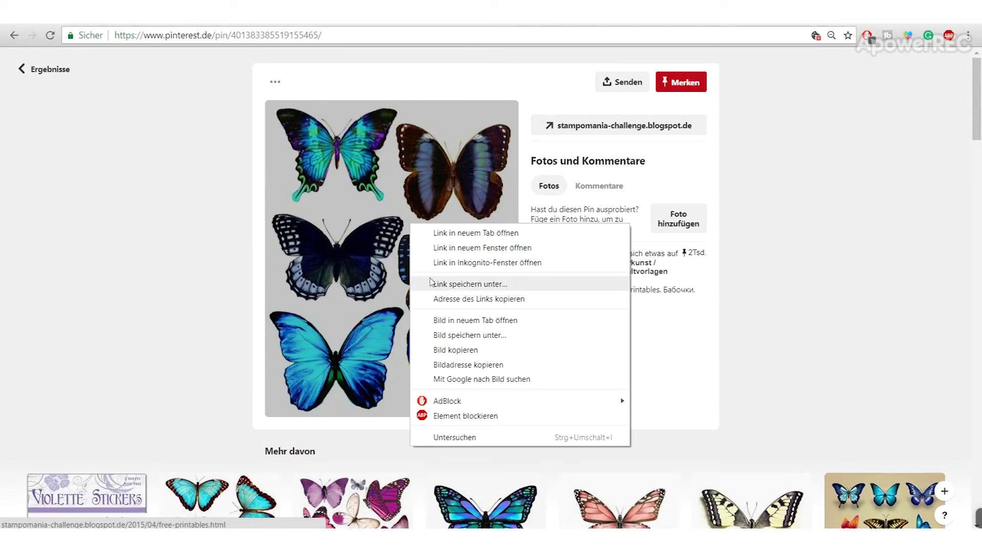
click(516, 321)
key(ctrl+Tab)
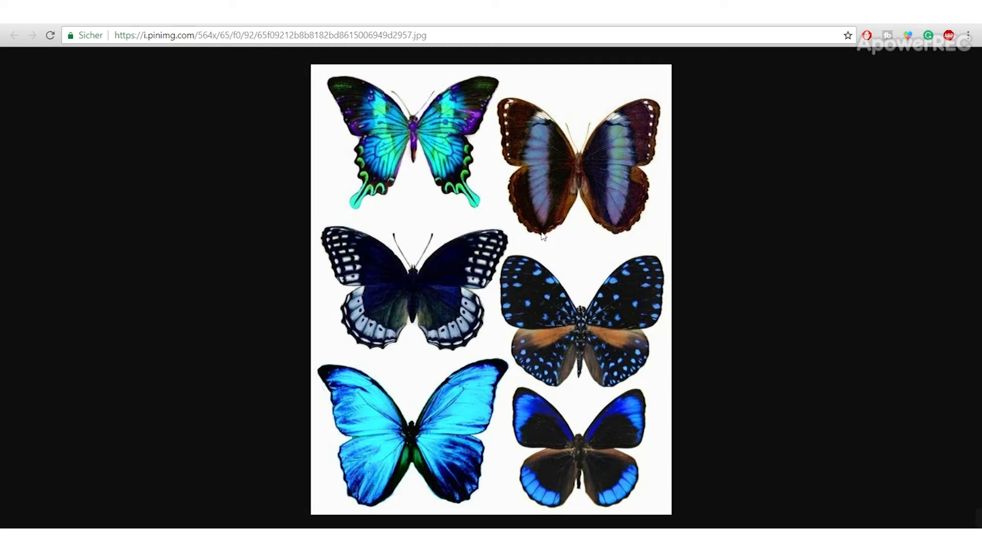
right_click(543, 168)
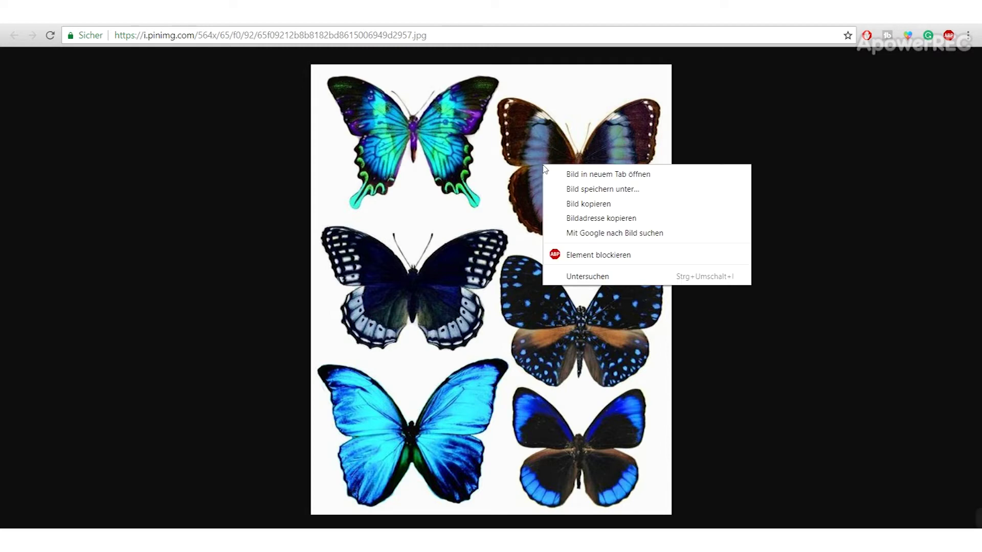
click(568, 202)
Switch to Photoshop with the white butterfly.png document and shift its floating window slightly upward.
mouse_move(395, 542)
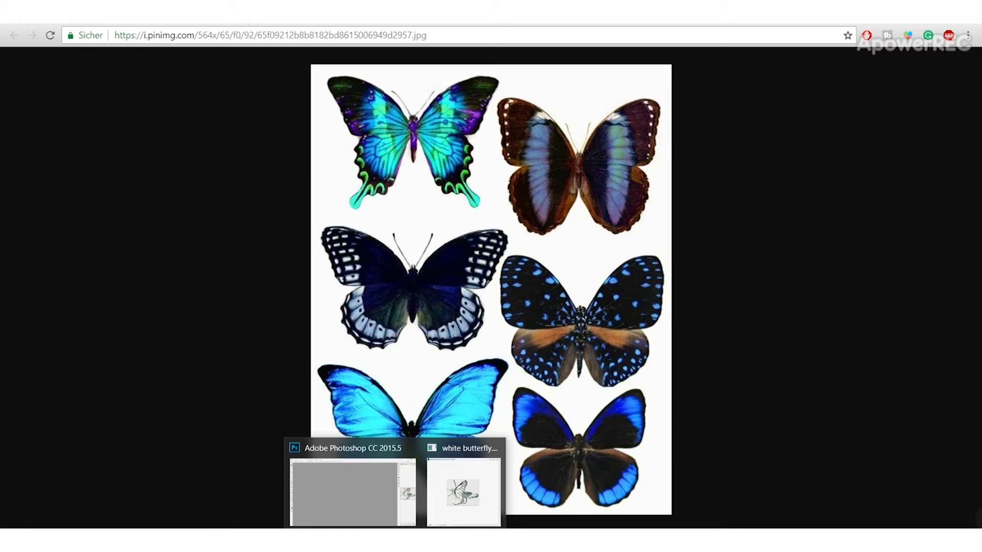
click(436, 509)
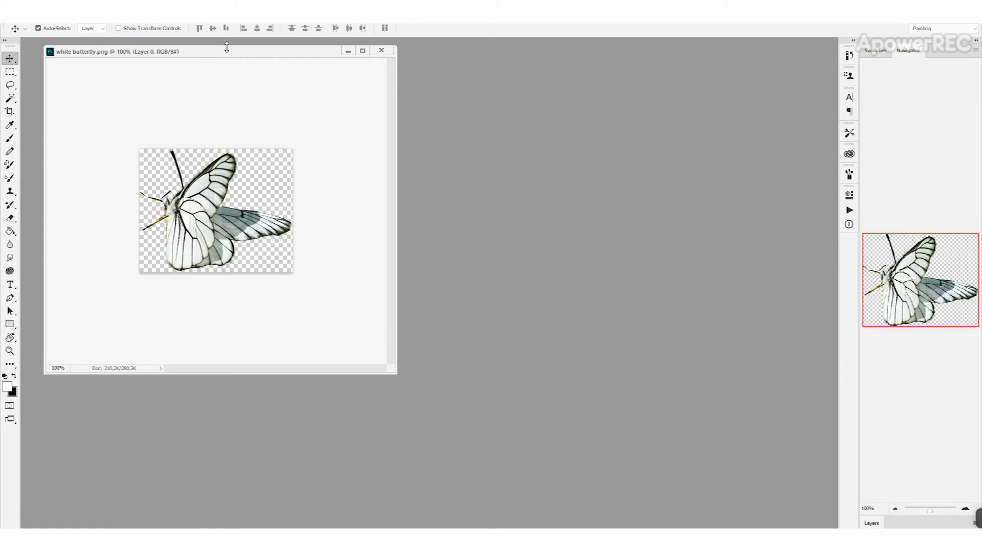
drag(258, 51, 257, 44)
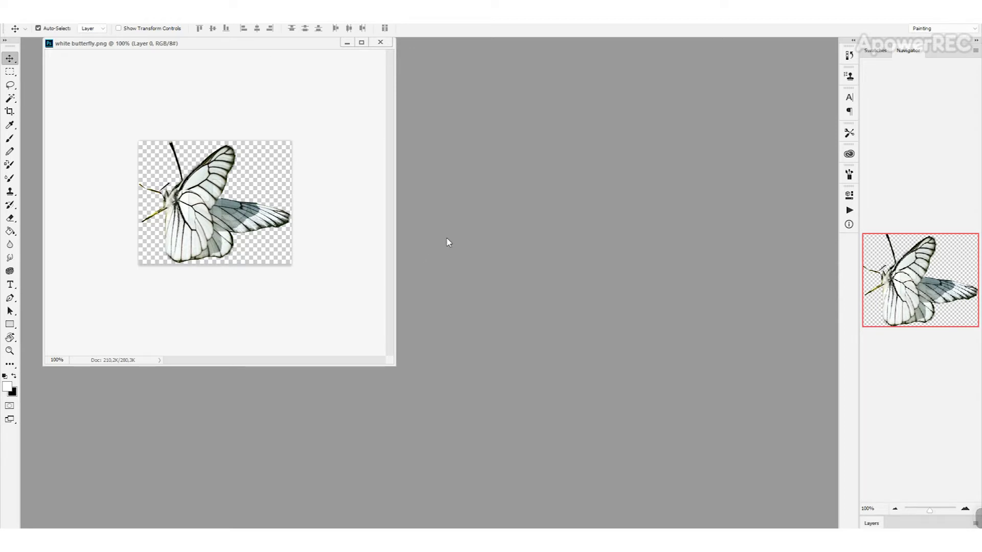
Create a 564 × 705 pixel document from the Clipboard preset with a white background and paste the copied butterfly image into it.
key(ctrl+n)
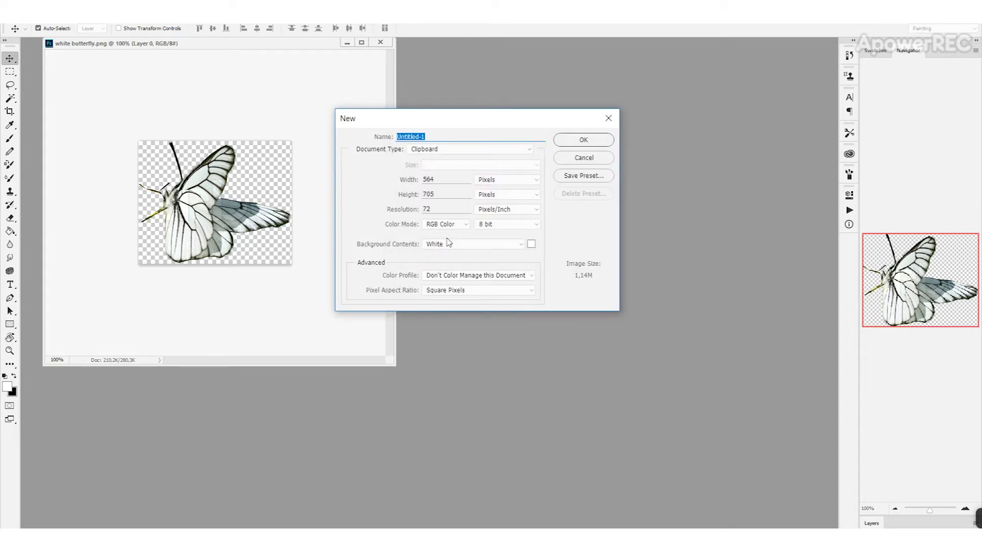
key(Return)
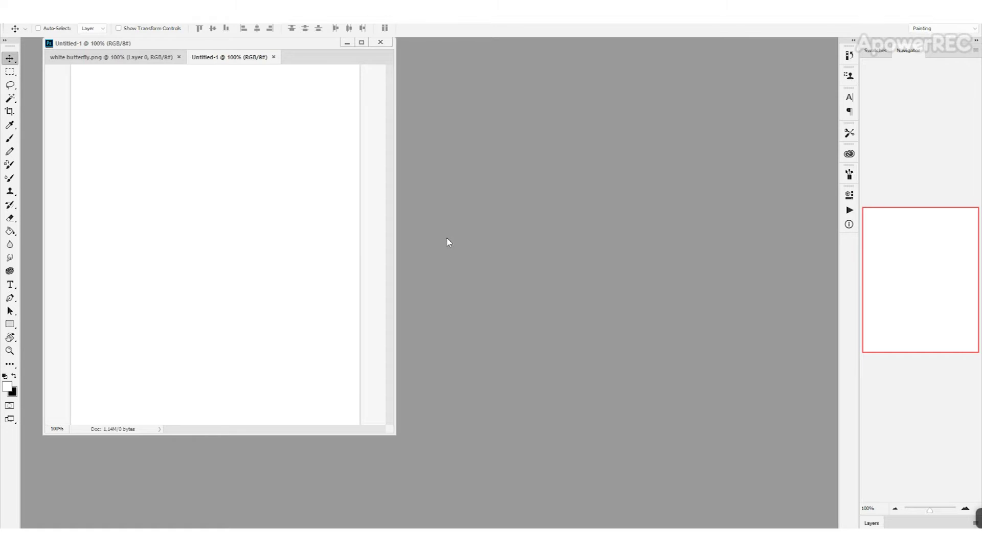
key(ctrl+v)
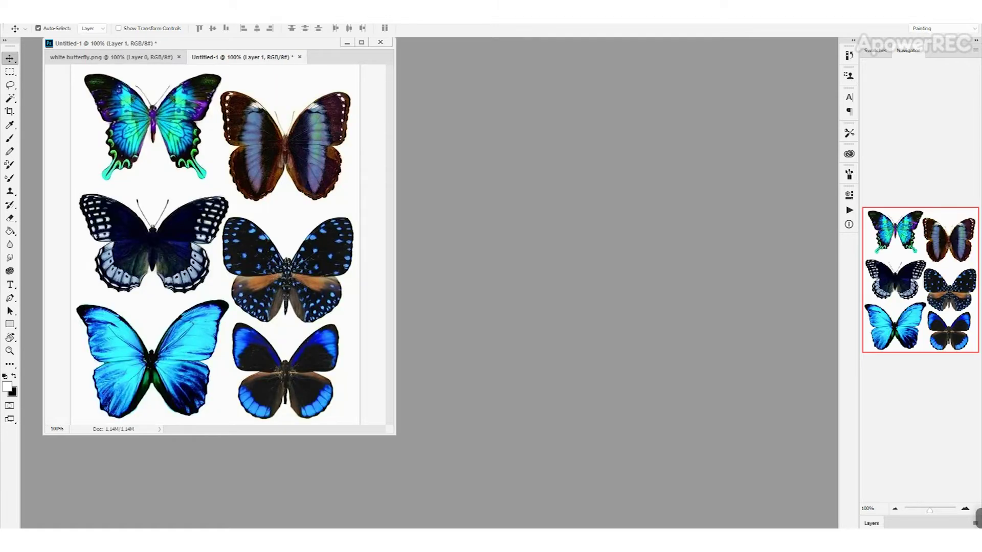
Separate the pasted butterfly document into its own floating window and expand the layer list.
drag(257, 55, 408, 87)
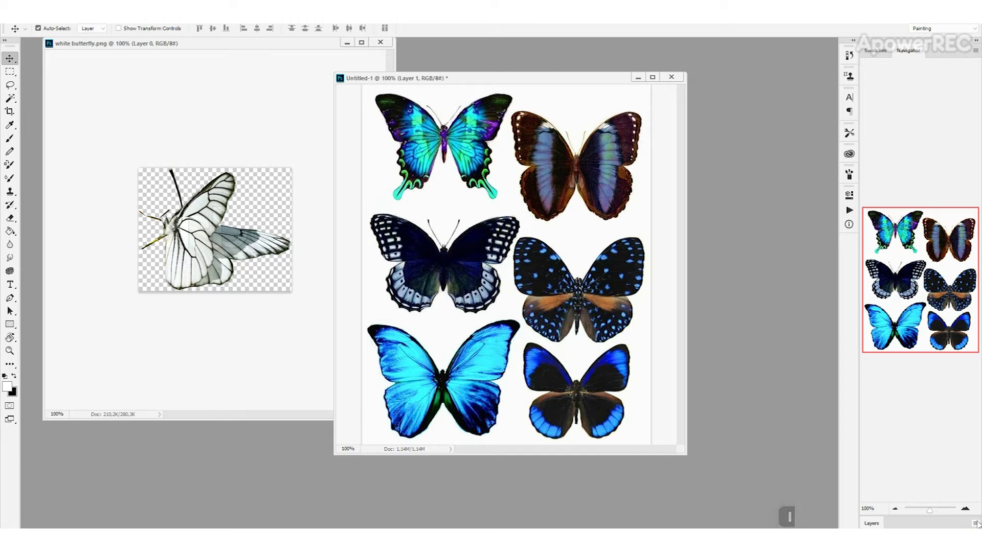
click(882, 523)
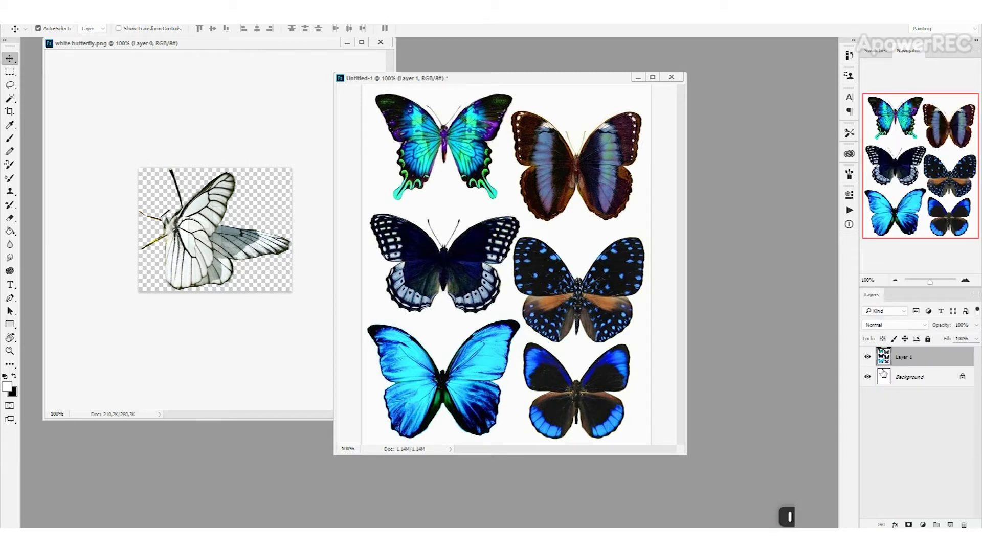
Select the white area around the butterflies with the Magic Wand and set the wand's tolerance to 70.
click(11, 98)
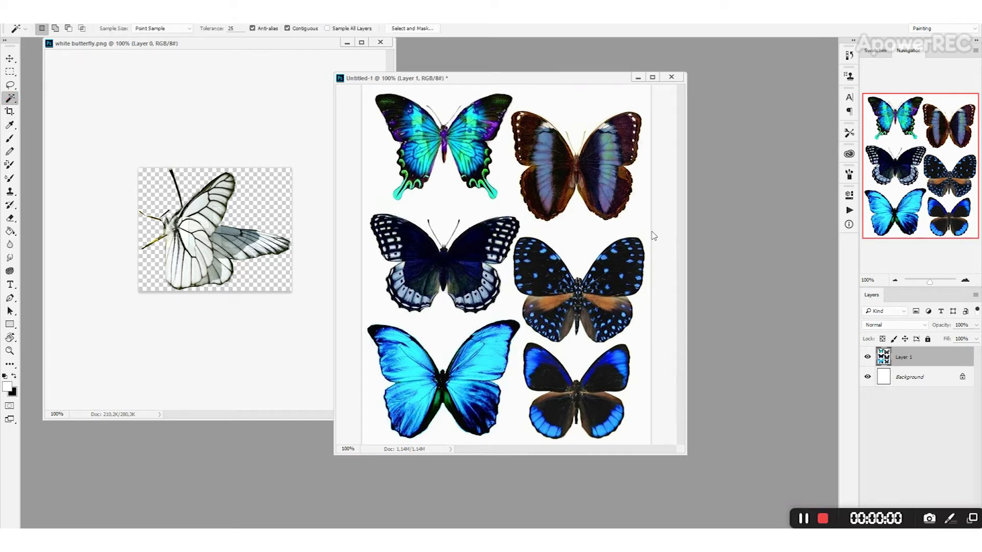
right_click(15, 104)
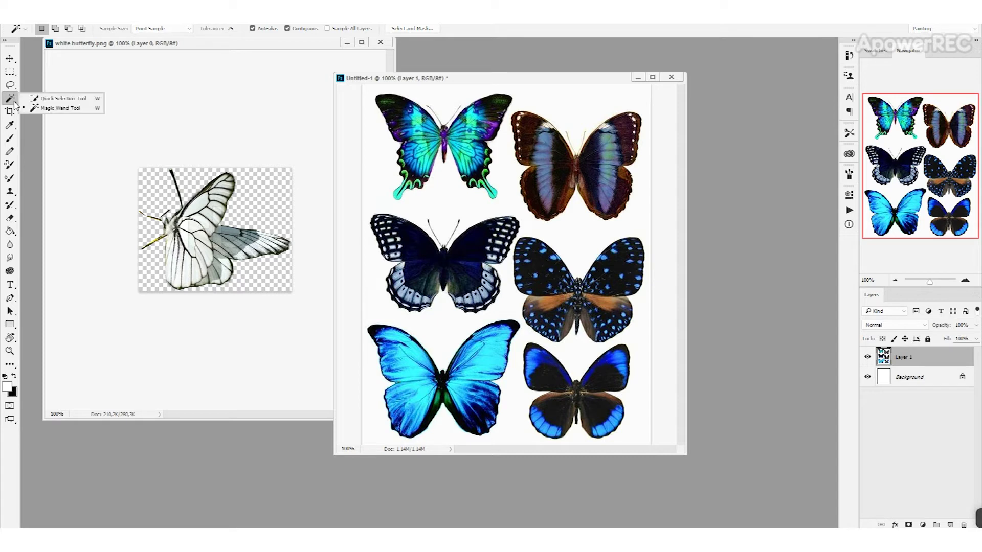
click(48, 109)
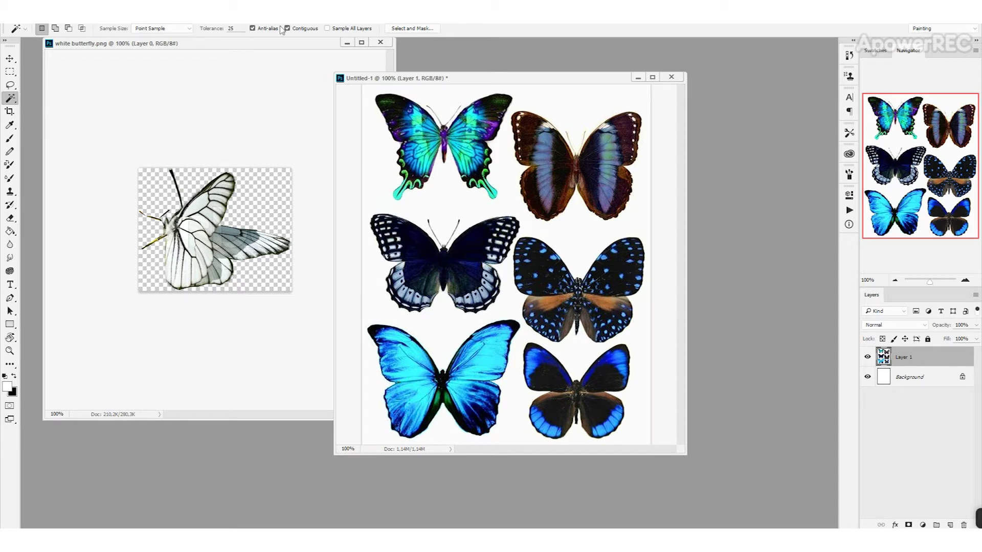
double_click(231, 28)
click(453, 95)
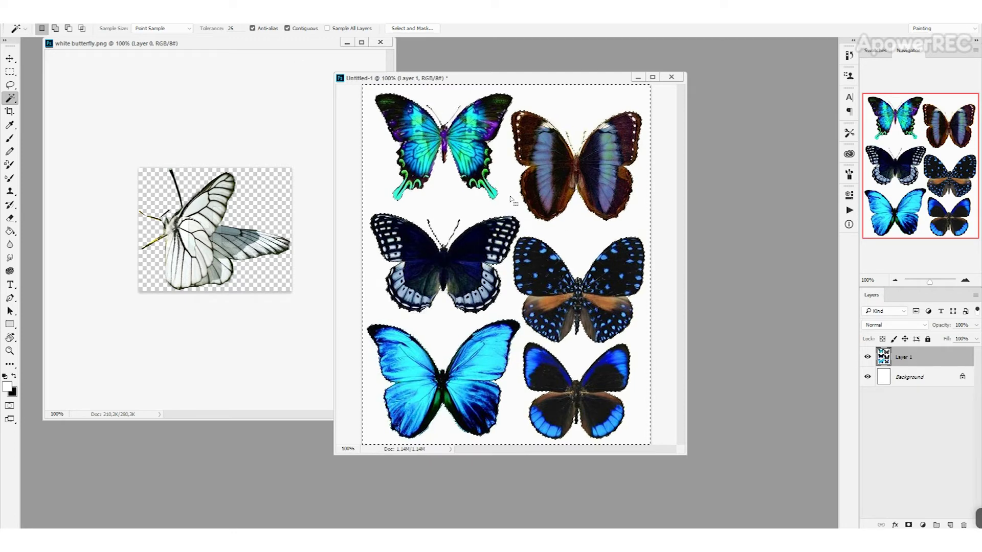
double_click(231, 29)
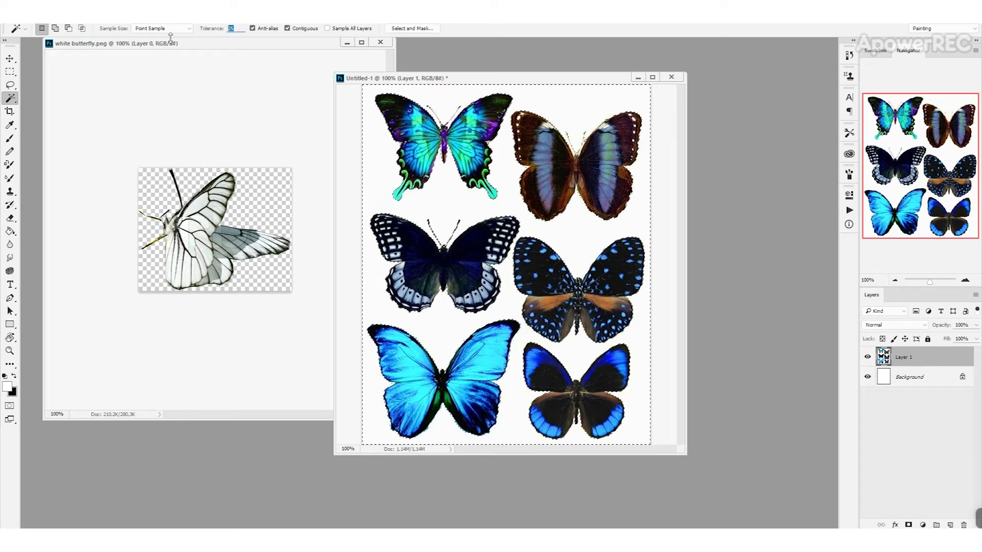
text(70)
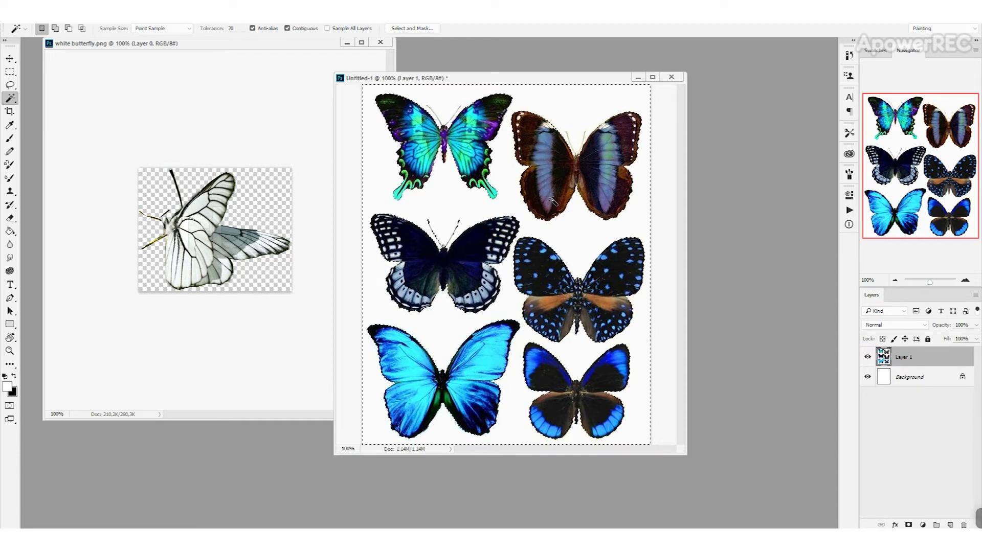
Delete the selected white area from Layer 1 and hide the Background layer.
key(Delete)
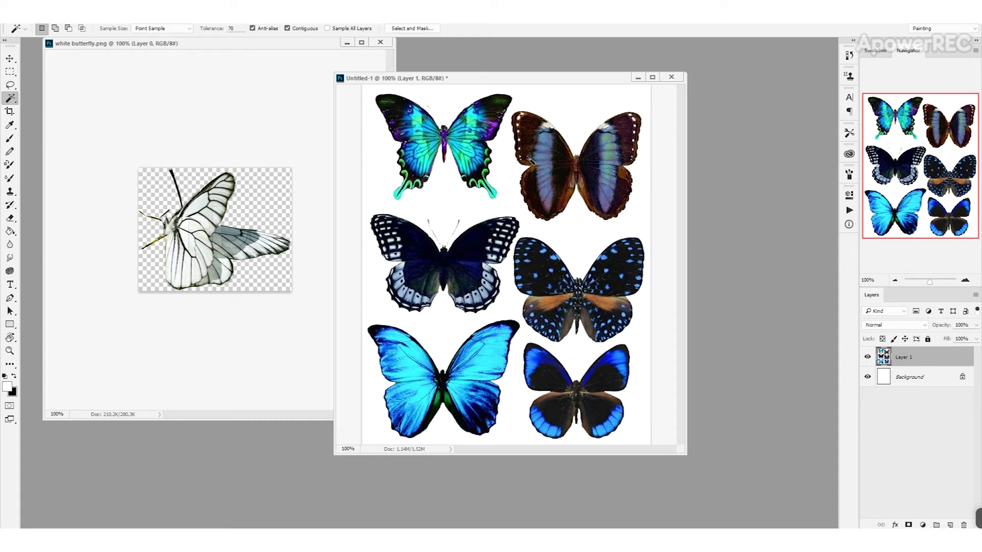
click(868, 377)
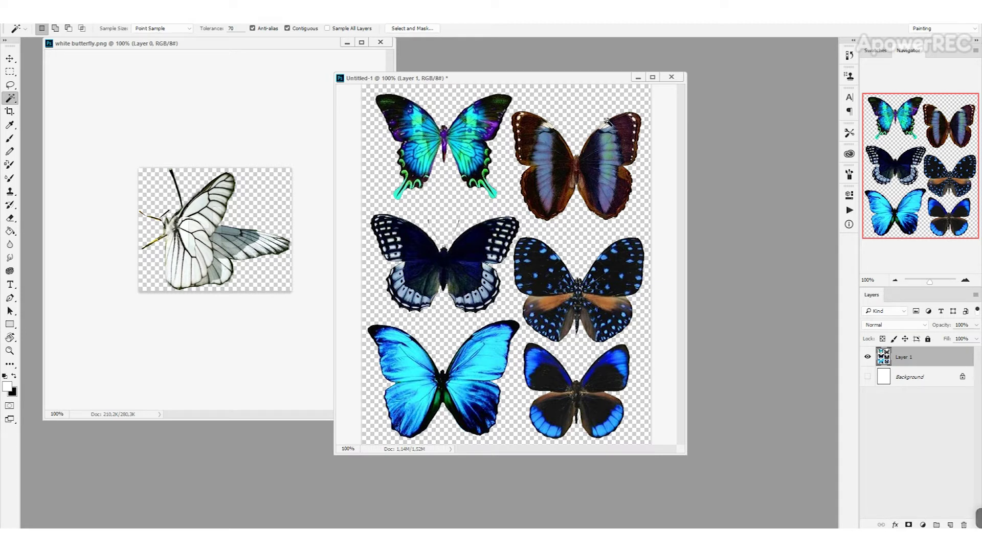
Outline the brown butterfly with pale blue bands using the Polygonal Lasso, keeping clear of the neighbouring butterflies.
click(11, 85)
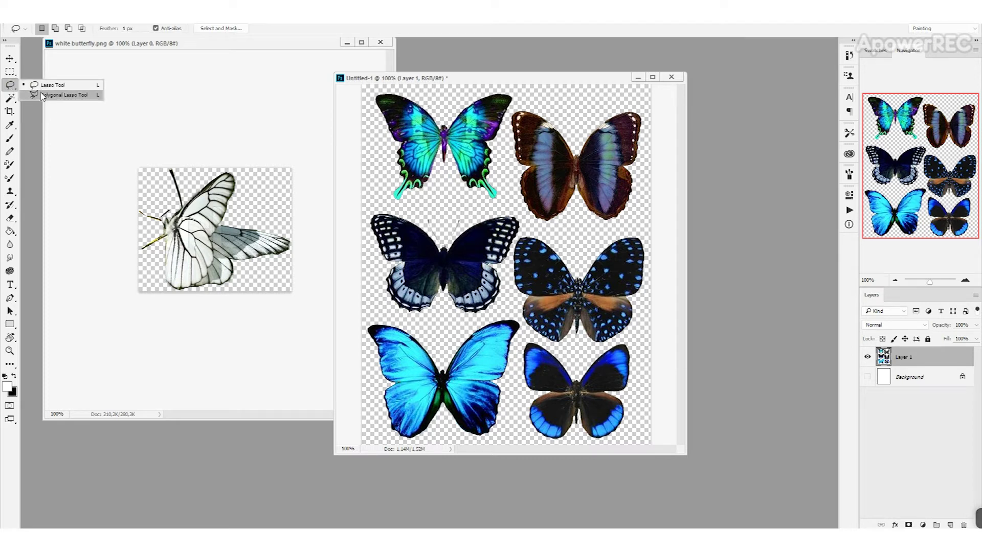
click(44, 95)
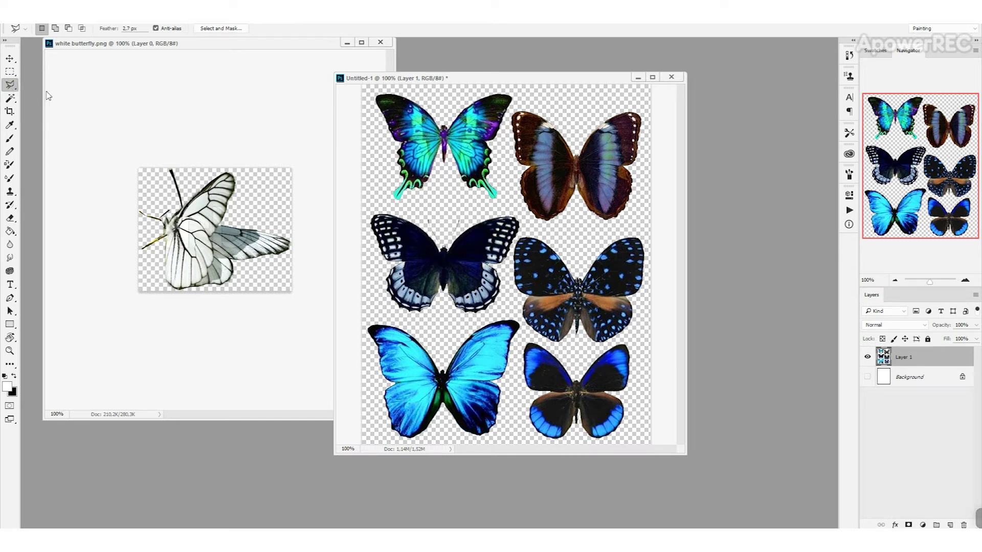
click(521, 102)
click(507, 138)
click(507, 189)
click(534, 225)
click(610, 231)
click(634, 219)
click(658, 124)
click(645, 99)
click(584, 104)
click(527, 99)
drag(10, 87, 47, 101)
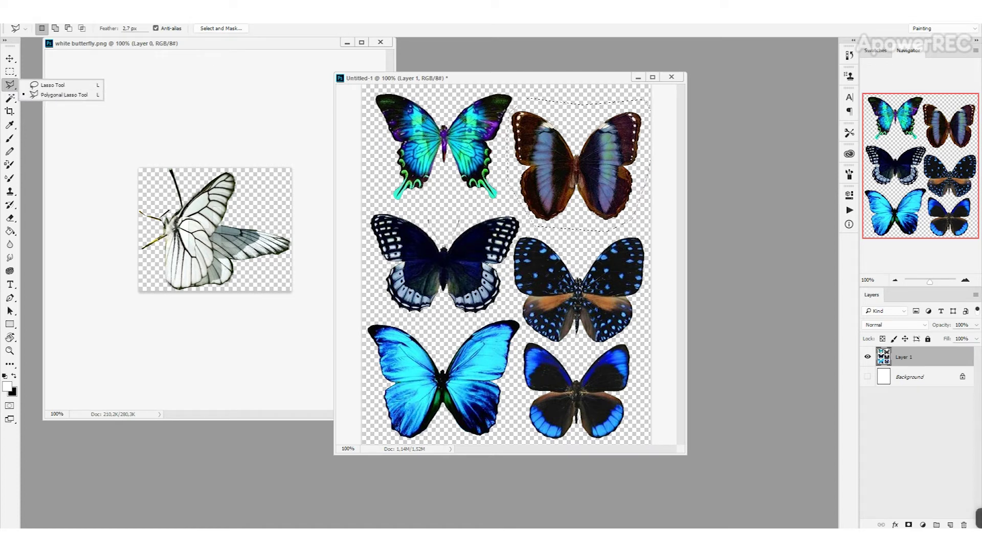
Cut the outlined brown butterfly to its own layer with Layer Via Cut and hide Layer 1.
right_click(565, 132)
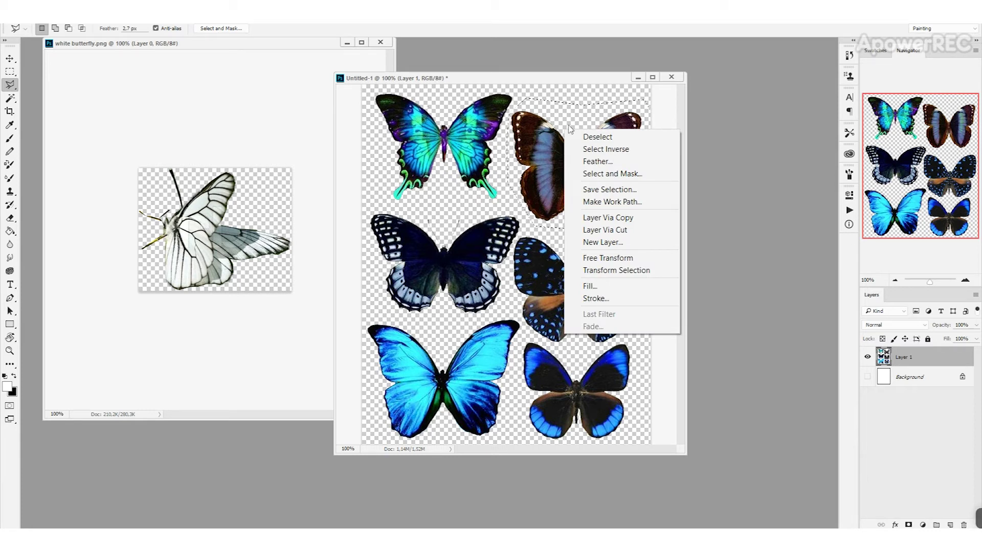
click(627, 230)
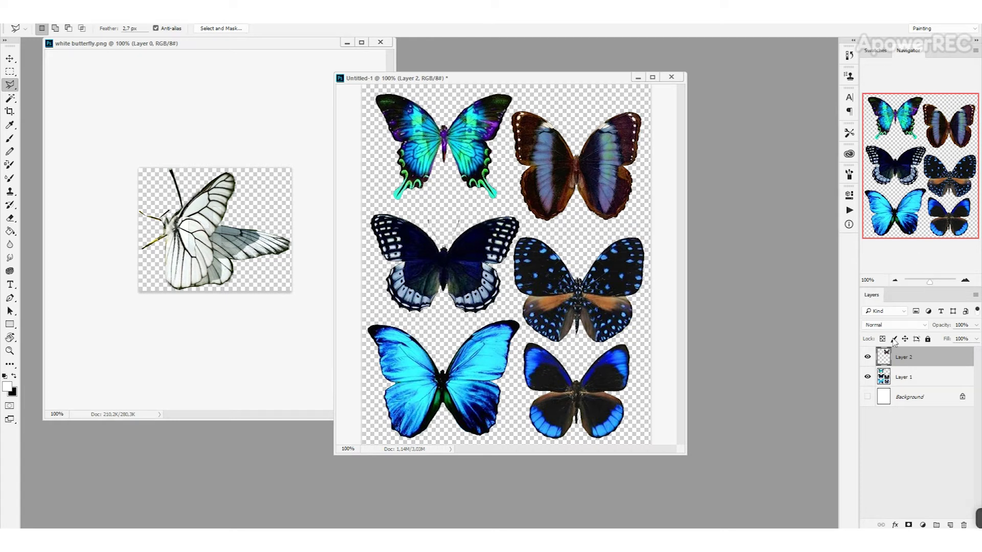
click(868, 377)
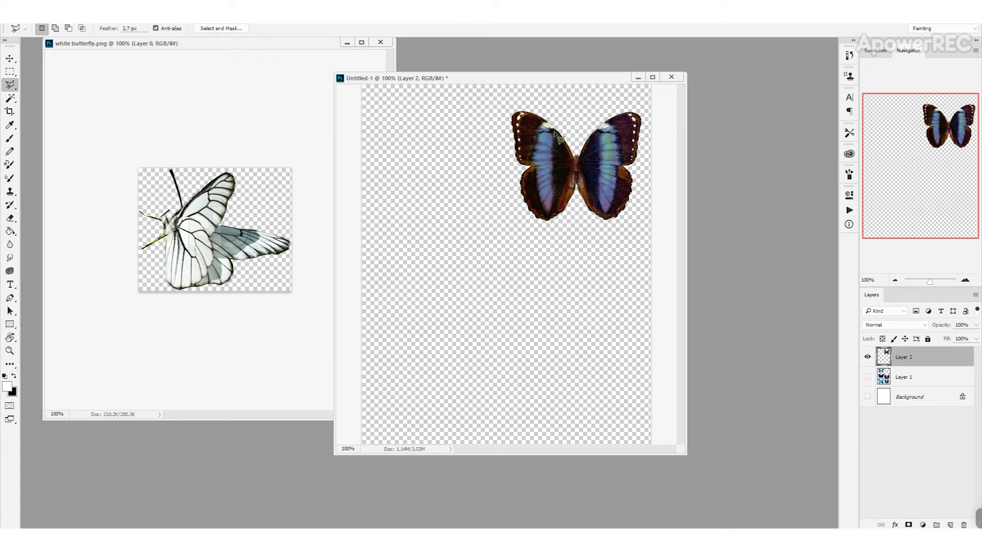
Move the isolated brown butterfly nearer the middle of the canvas and delete Layer 1 with the remaining butterflies.
click(10, 58)
drag(603, 177, 529, 210)
click(927, 379)
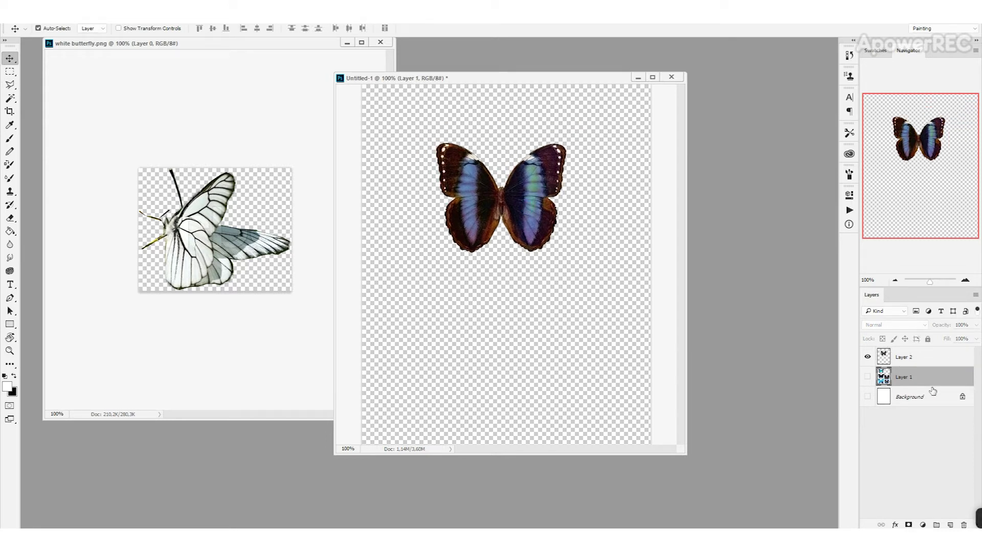
mouse_move(968, 520)
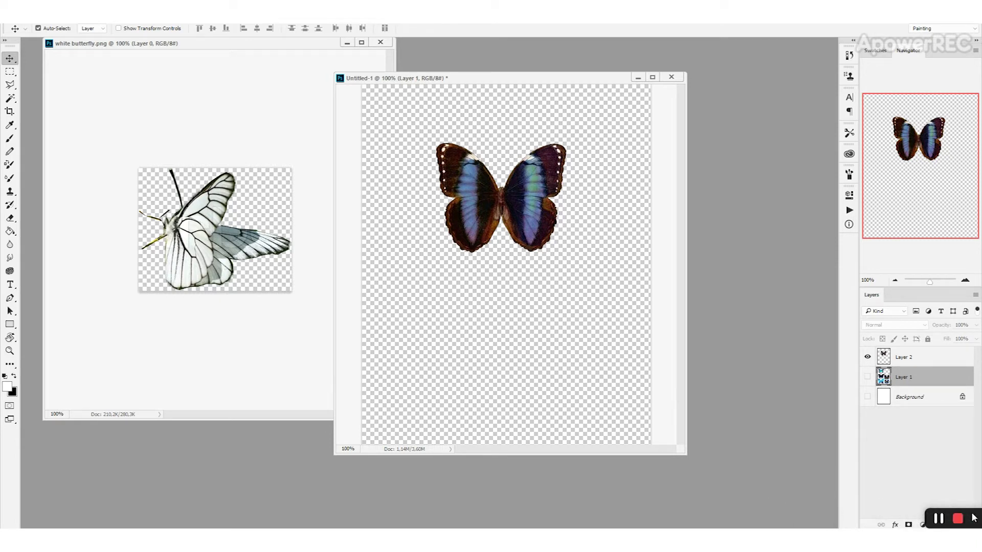
drag(840, 495, 791, 30)
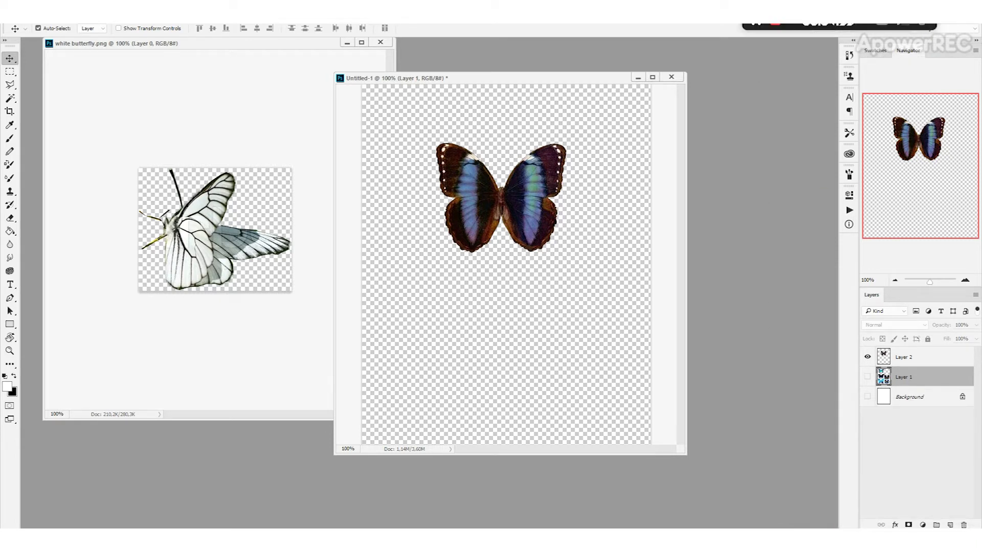
click(963, 525)
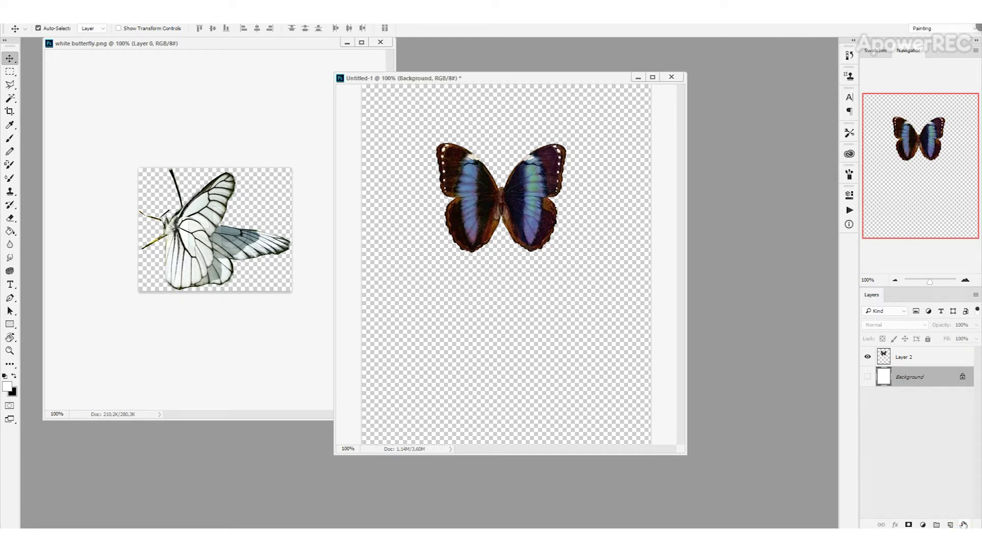
click(535, 174)
drag(535, 174, 542, 202)
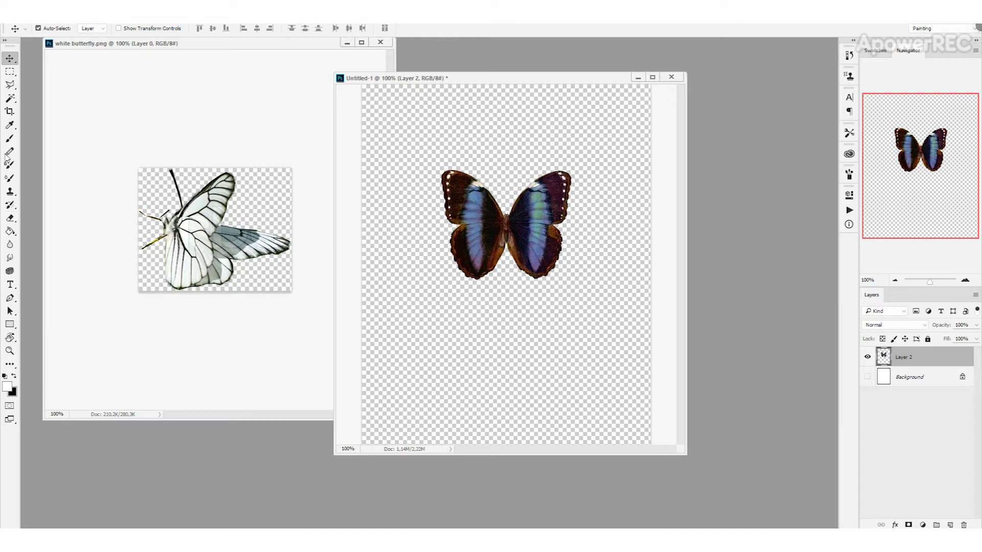
Switch to the Polygonal Lasso and enlarge the Untitled-1 document window to give more room around the canvas.
click(11, 86)
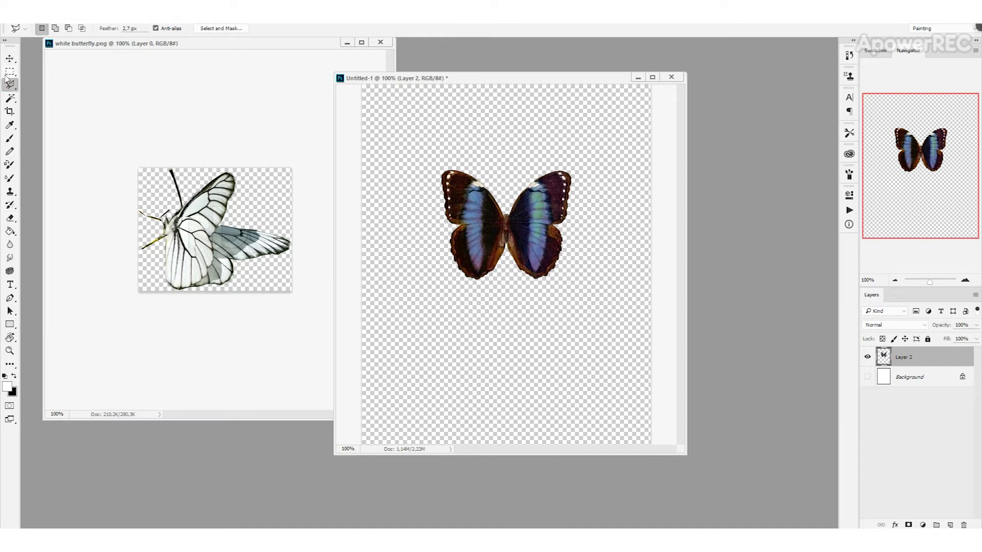
right_click(9, 87)
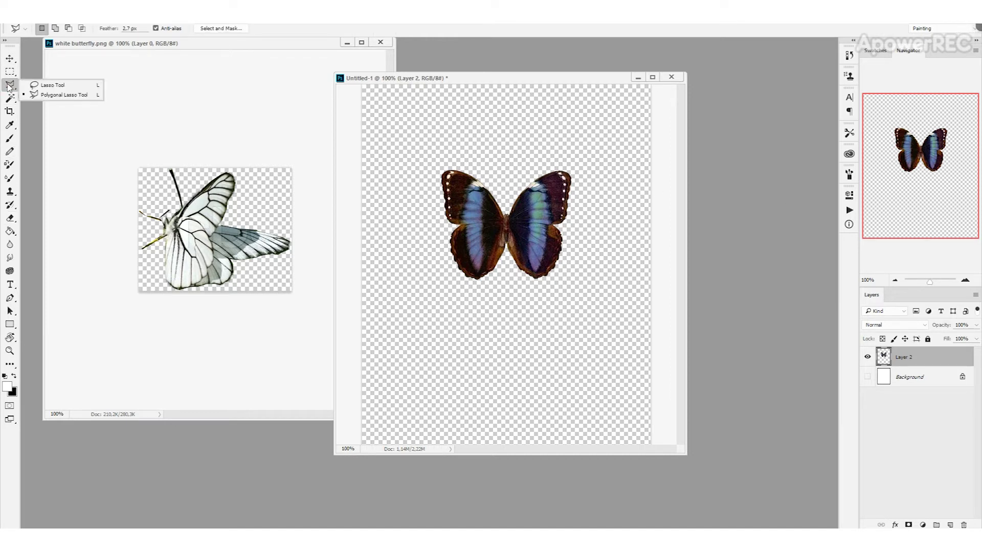
click(9, 87)
click(965, 280)
click(965, 280)
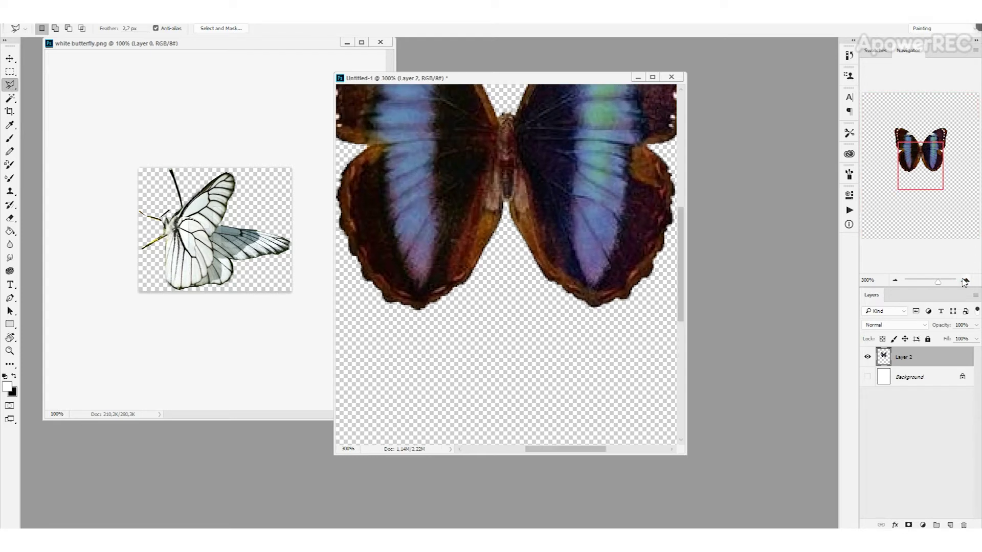
drag(902, 158, 898, 142)
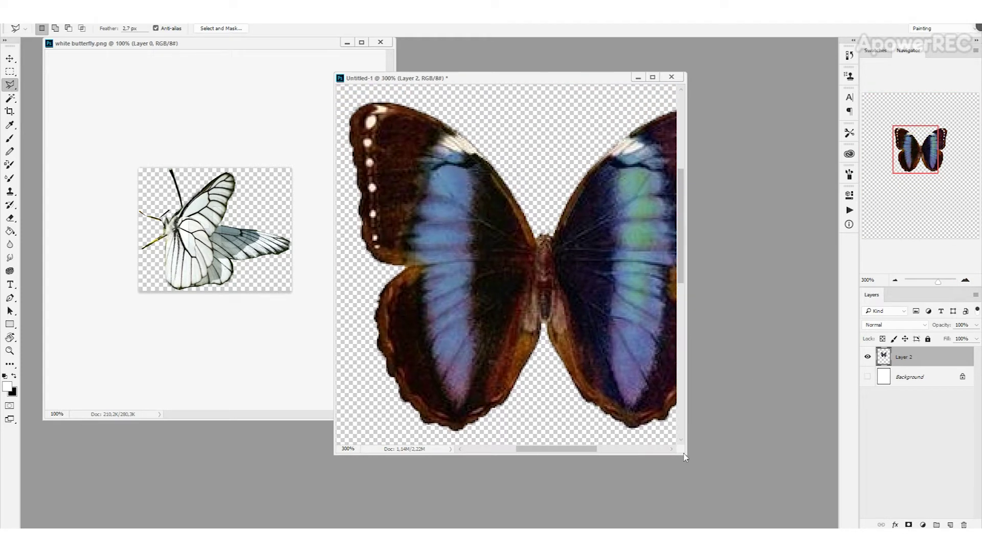
drag(684, 455, 817, 529)
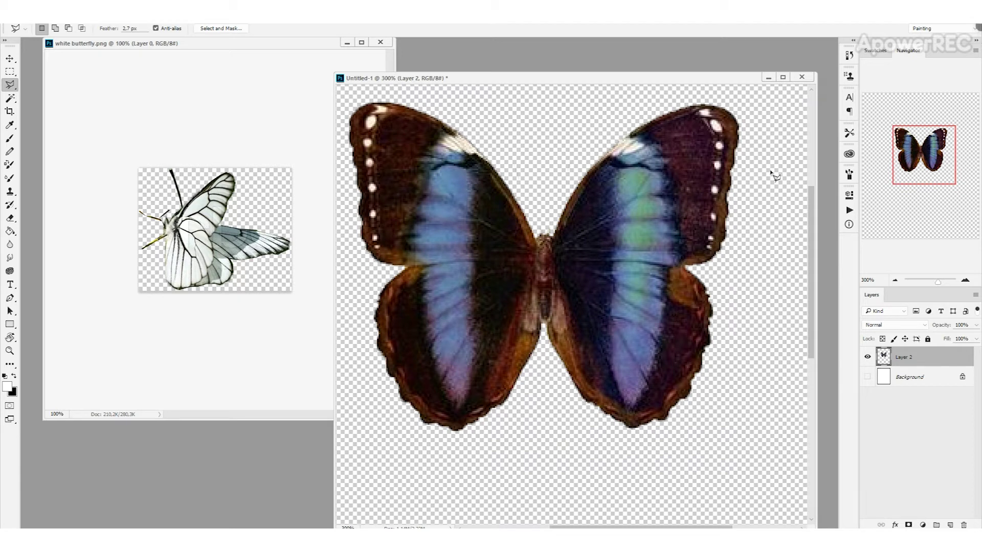
drag(913, 154, 913, 152)
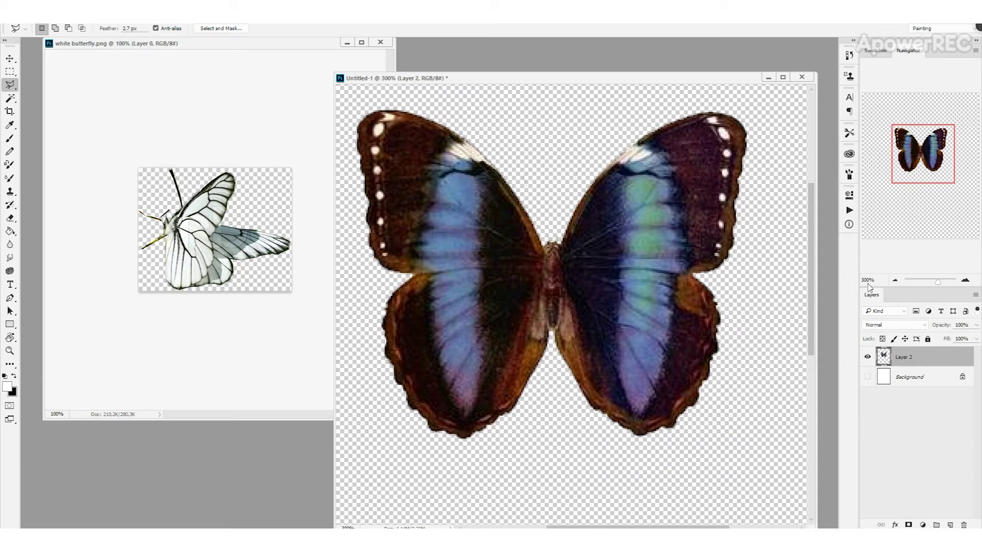
click(895, 280)
click(895, 280)
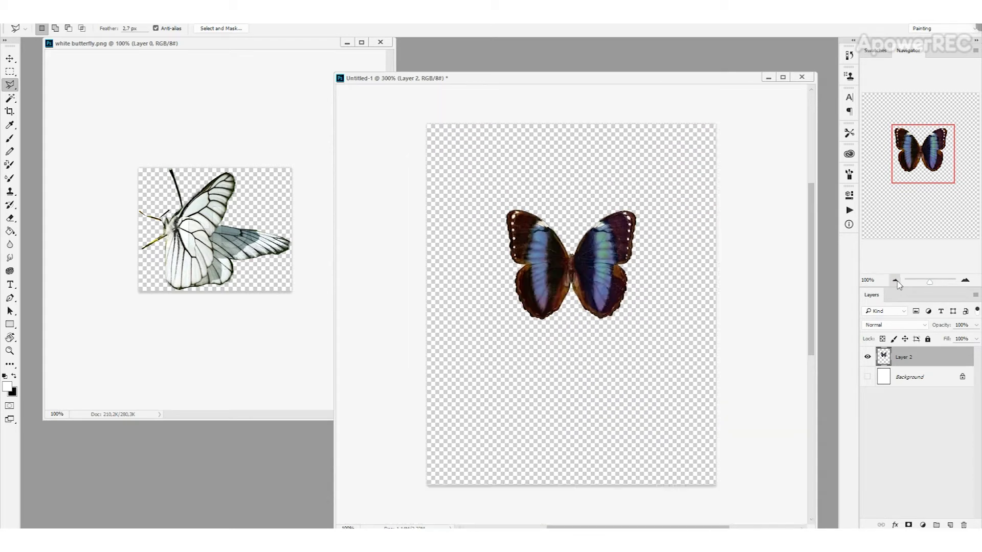
click(895, 281)
Scale the brown butterfly up to about 180% with Free Transform and centre it on the canvas.
key(ctrl+t)
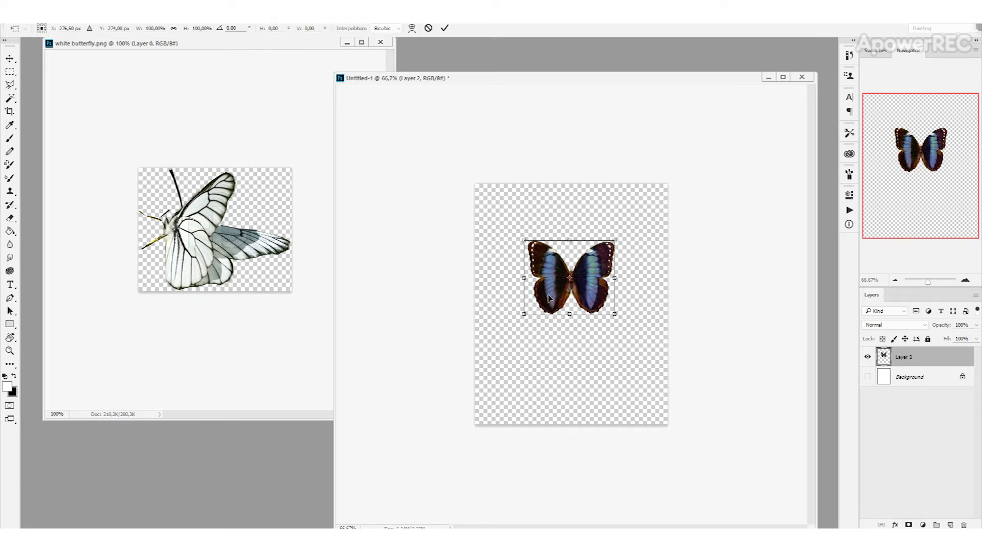
drag(614, 314, 615, 316)
drag(615, 316, 657, 376)
drag(641, 306, 606, 297)
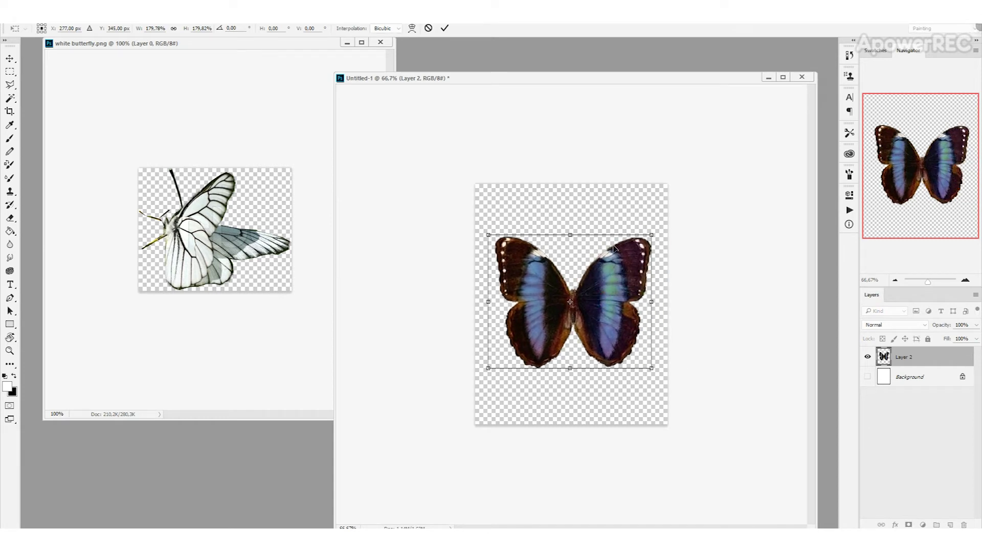
key(Return)
Outline the left half of the butterfly with the Polygonal Lasso, following the edge of its body.
key(l)
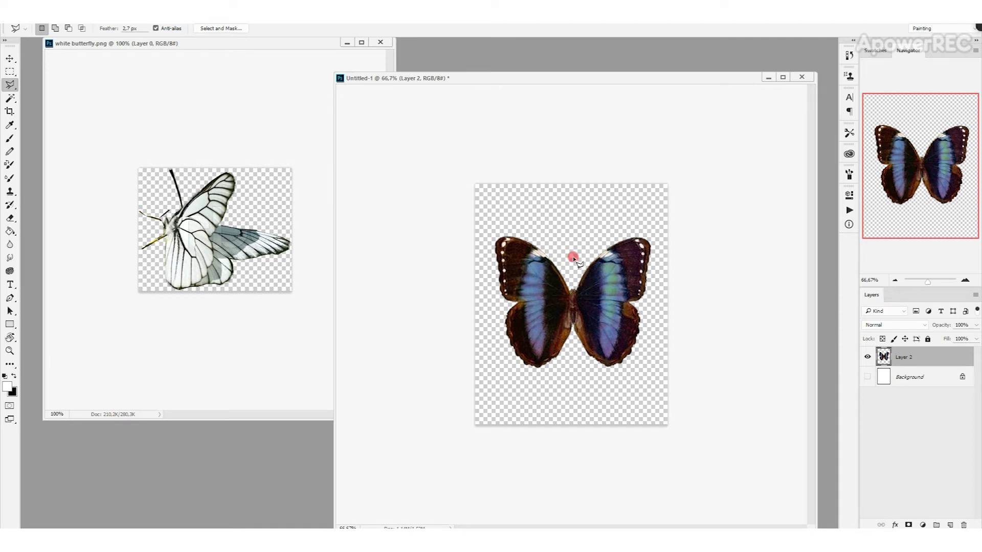
click(571, 259)
click(571, 313)
click(563, 364)
click(532, 389)
click(489, 362)
click(476, 311)
Cut the selected left half to its own layer and toggle both halves' visibility to check the separation.
right_click(533, 257)
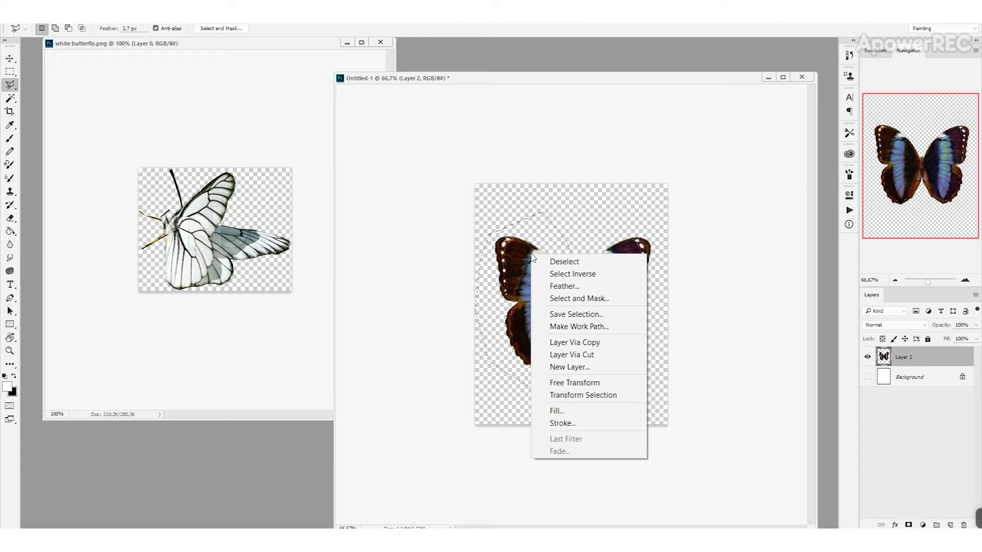
click(596, 355)
click(867, 357)
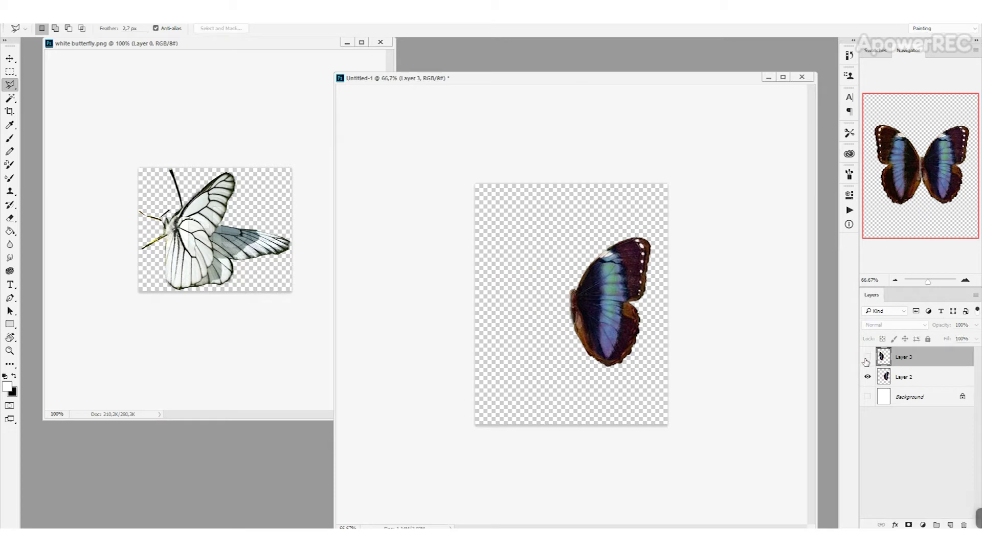
click(866, 358)
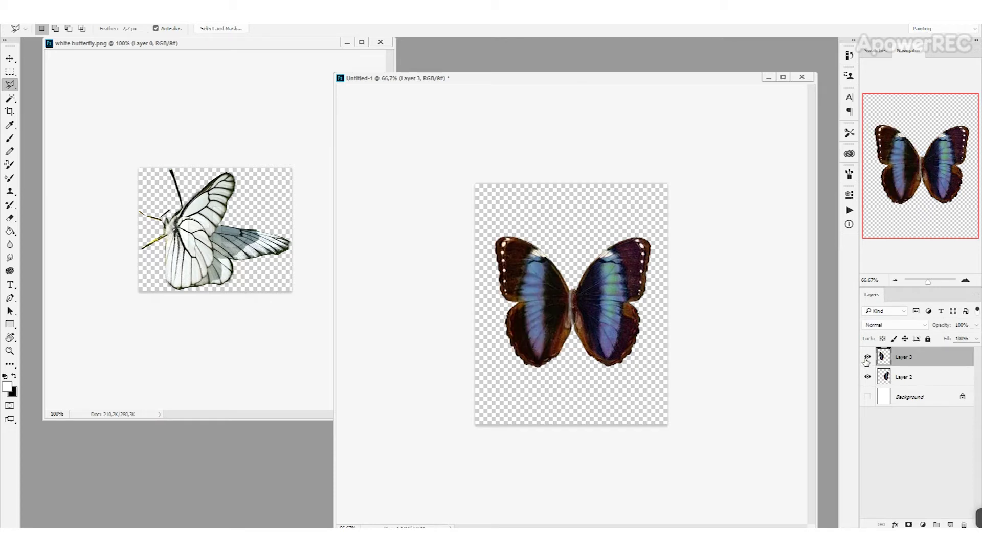
click(868, 377)
click(867, 377)
Move the separated left wings on Layer 3 slightly up and away from the right half.
click(123, 28)
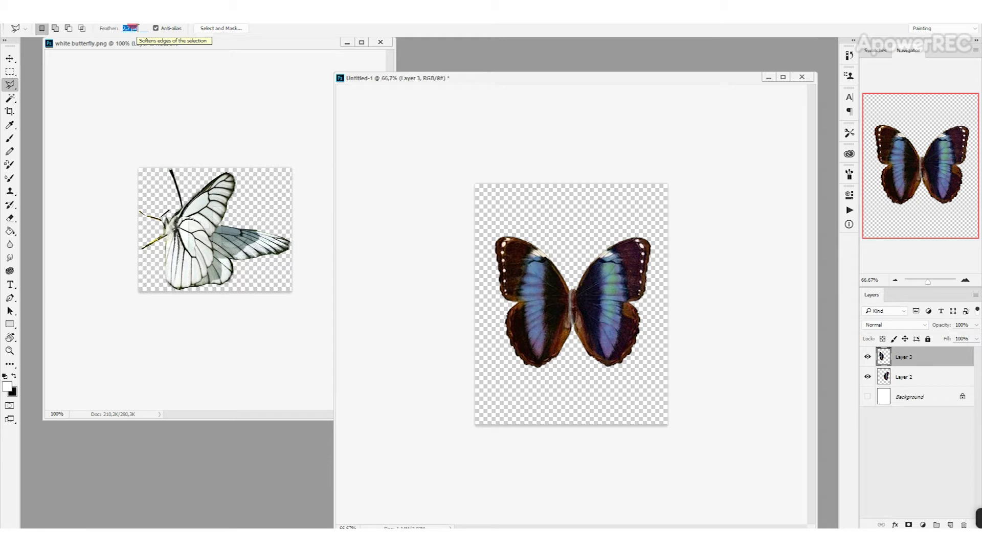
key(v)
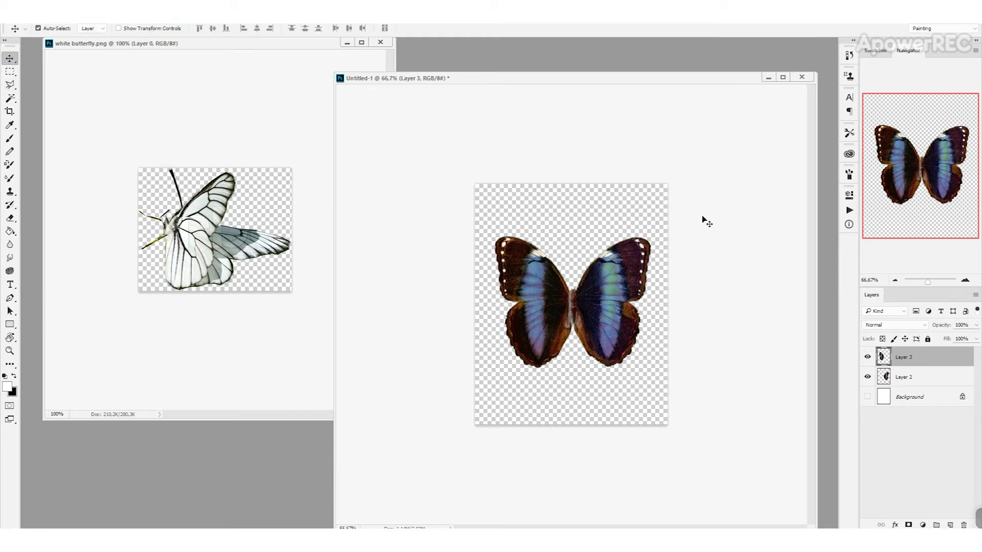
drag(534, 272, 524, 253)
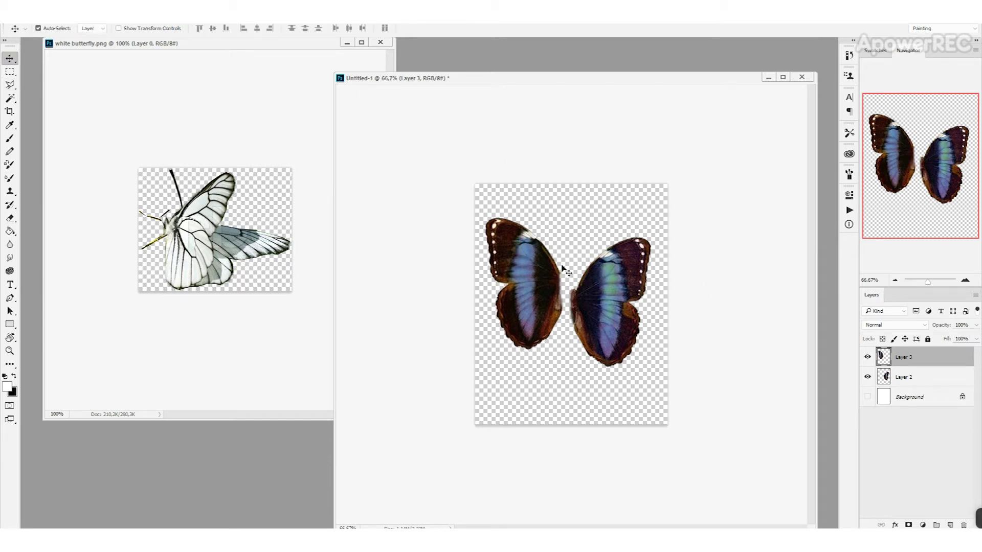
Move the left wings on Layer 3 down level with the right wings and arrange both document windows for side-by-side comparison.
drag(532, 264, 535, 292)
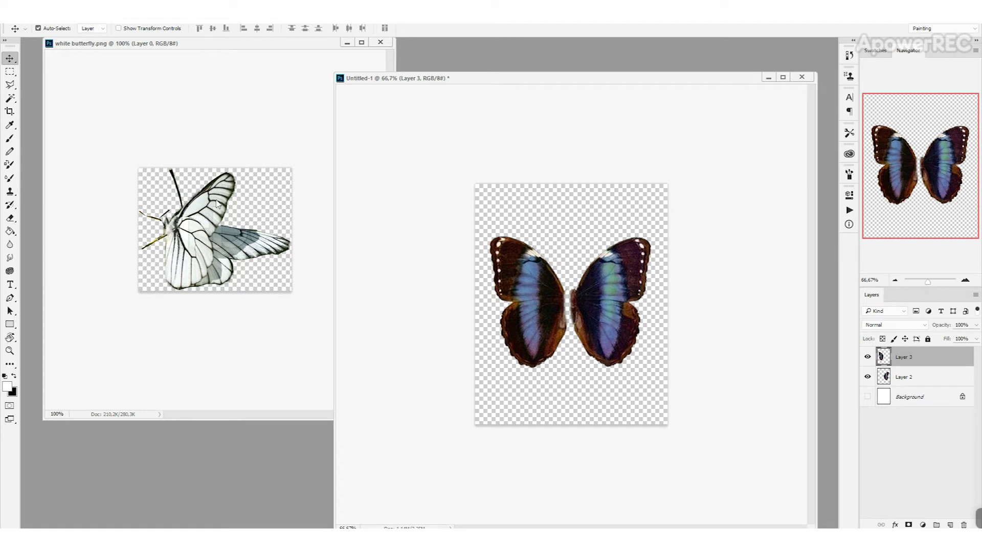
drag(505, 78, 500, 53)
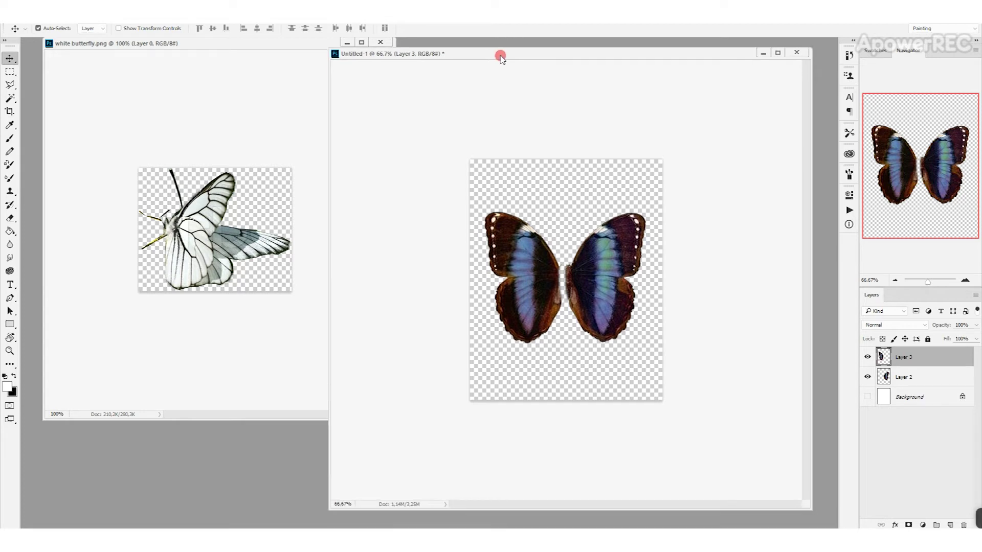
drag(515, 246, 517, 234)
drag(235, 44, 227, 73)
click(590, 251)
drag(524, 240, 525, 251)
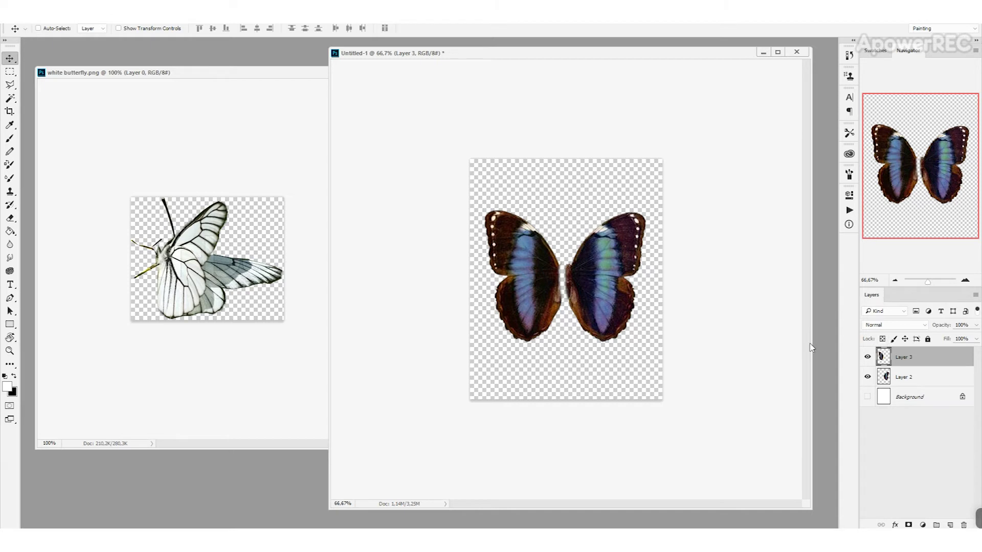
Flip the left wings on Layer 3 horizontally with Free Transform and shift them slightly towards the right wings.
key(ctrl+t)
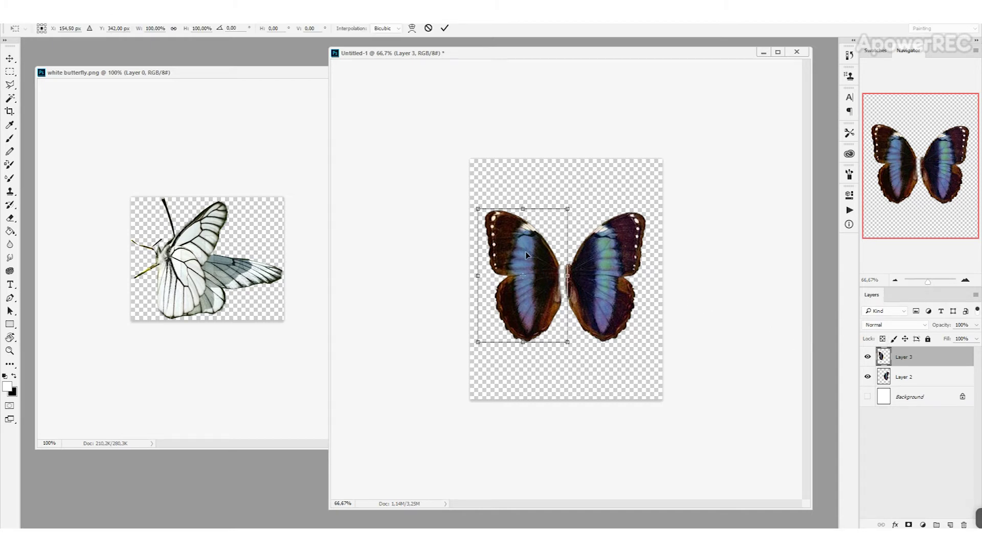
right_click(525, 251)
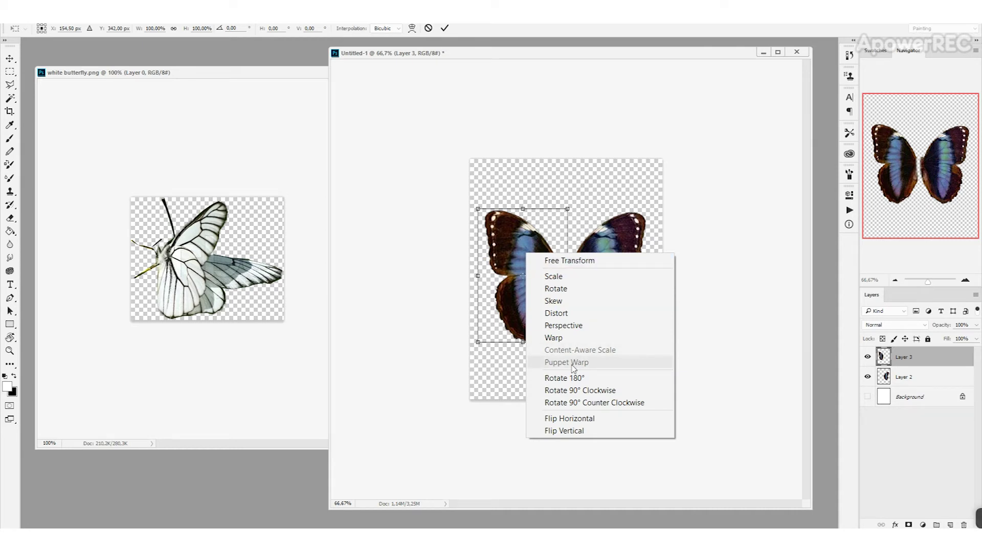
click(568, 424)
drag(517, 247, 526, 243)
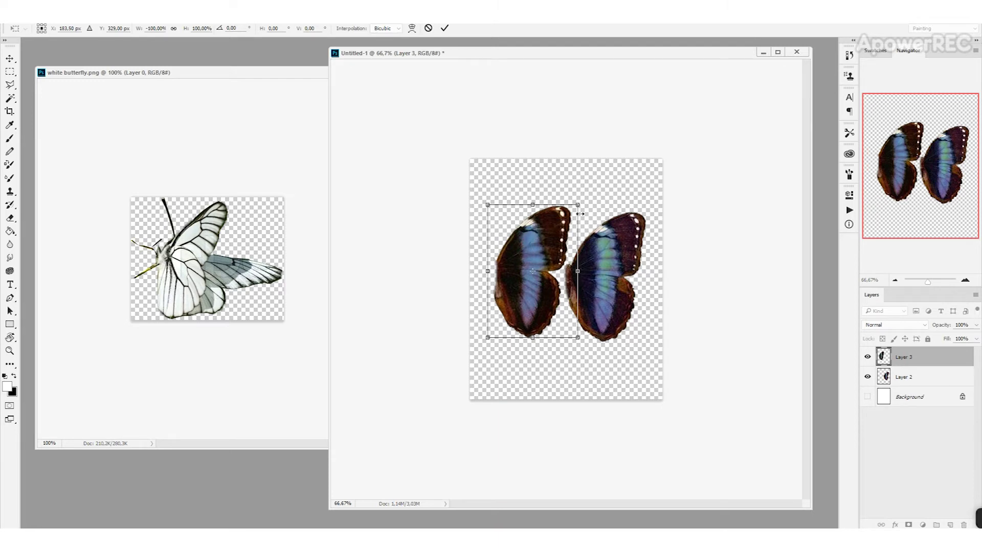
click(445, 28)
Move the right wings on Layer 2 over until they sit directly behind the flipped wings on Layer 3.
drag(629, 255, 623, 256)
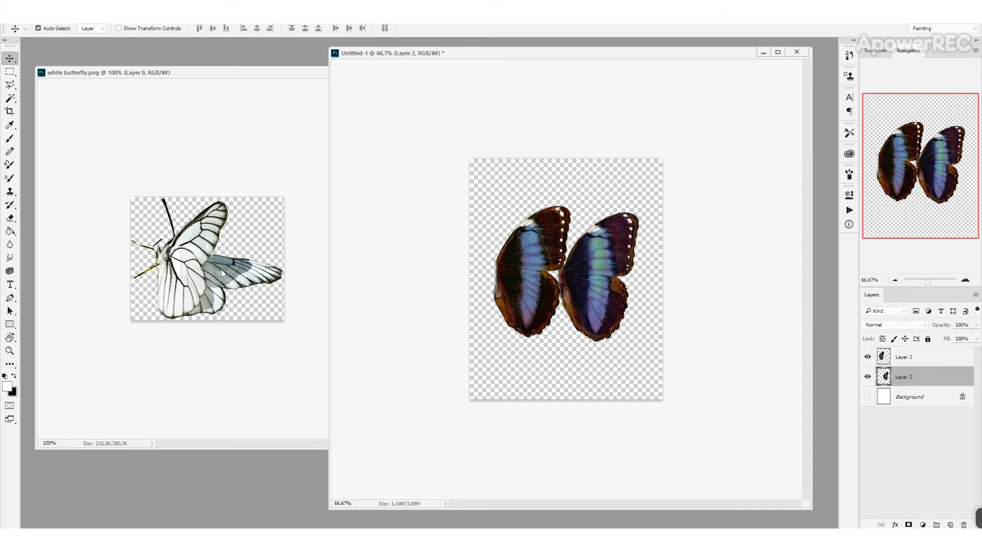
drag(597, 247, 583, 248)
key(ctrl+t)
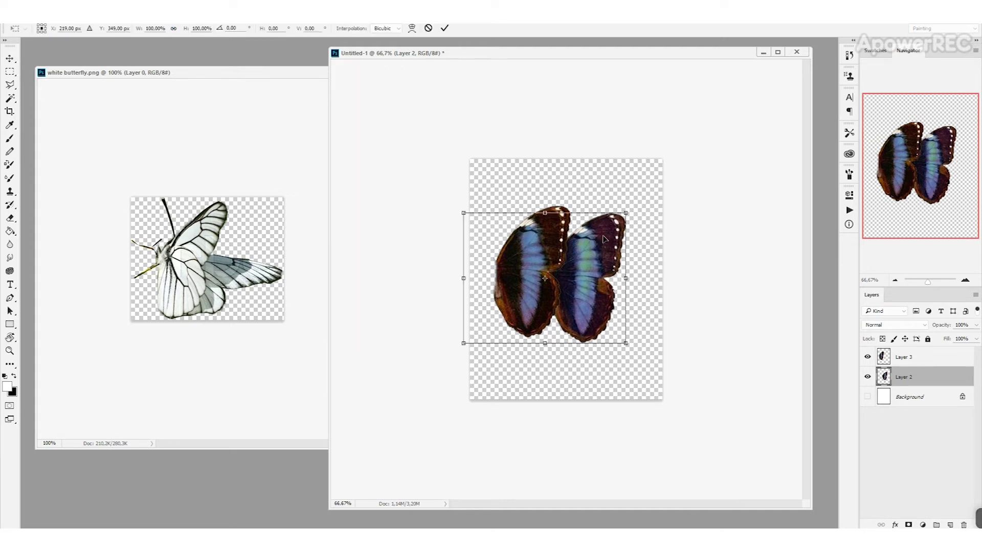
drag(608, 244, 558, 230)
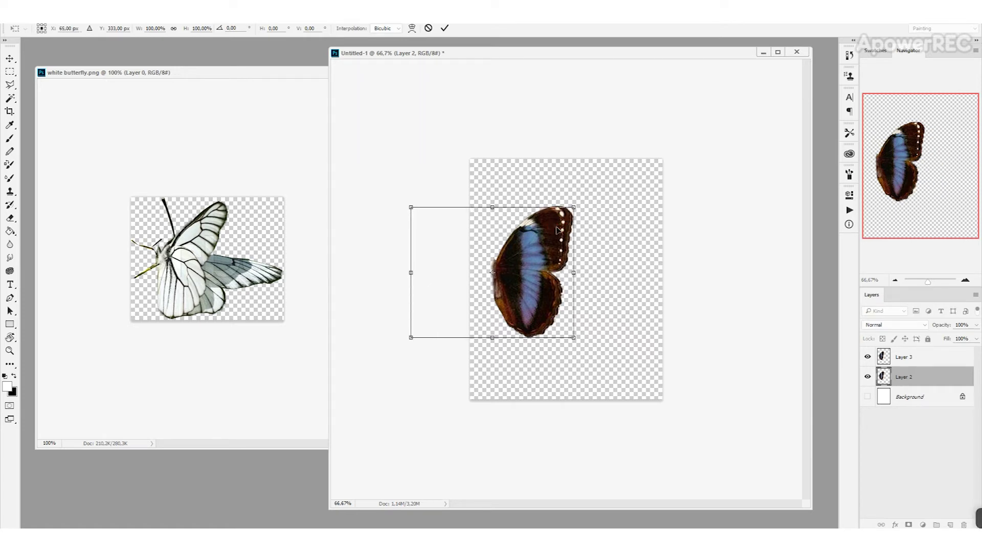
Distort the rear wings on Layer 2 so they fan out low to the right from behind the front wings.
right_click(555, 223)
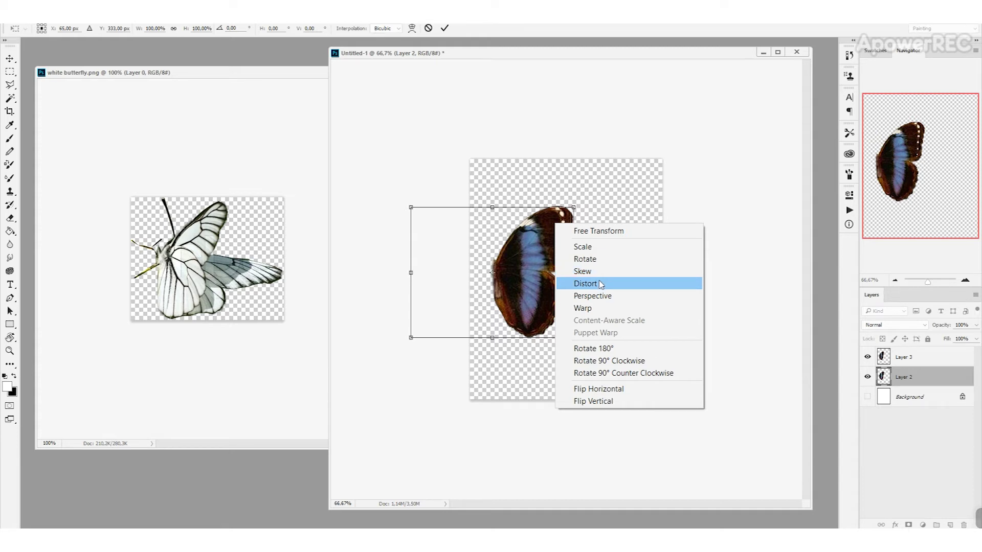
click(601, 284)
drag(574, 209, 633, 272)
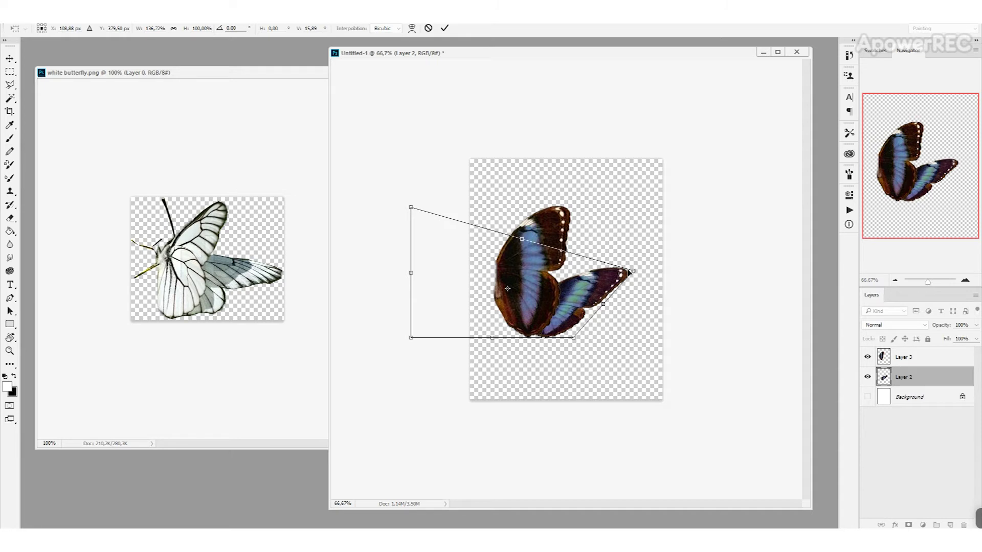
drag(411, 207, 377, 197)
drag(584, 291, 614, 313)
drag(640, 280, 653, 295)
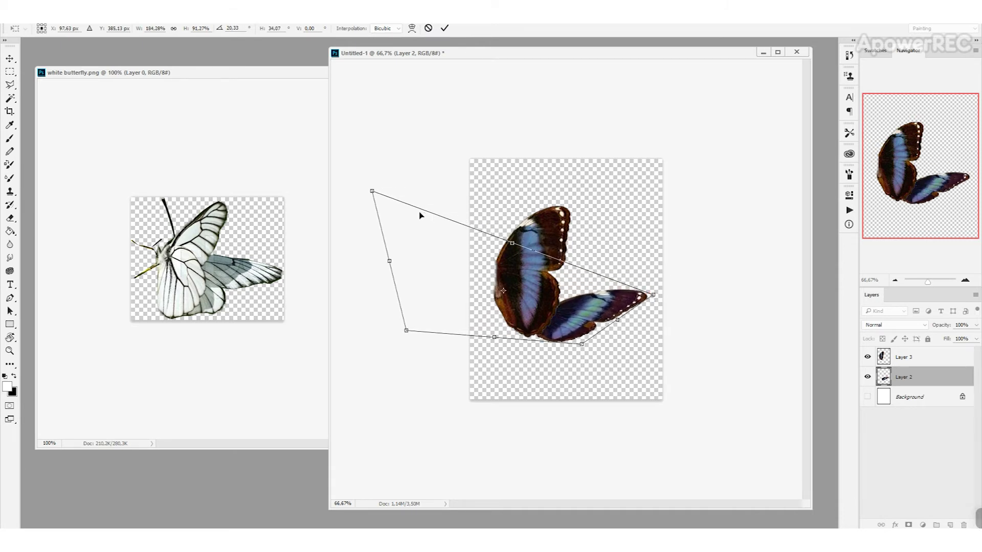
drag(372, 191, 351, 181)
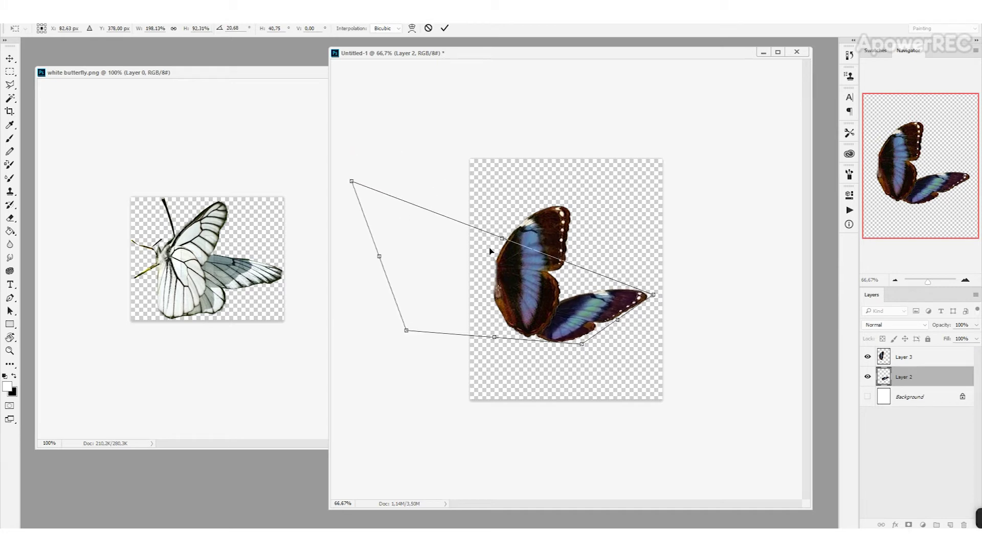
Refine the rear wings' distortion, shortening them and tucking them closer behind the front wings, and apply the transform.
drag(500, 237, 488, 213)
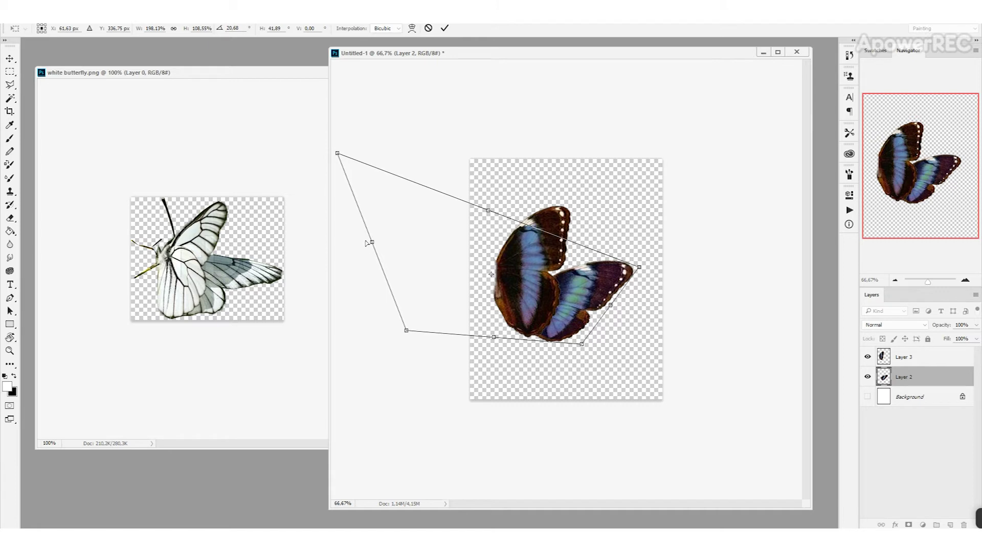
drag(407, 331, 383, 302)
drag(639, 267, 597, 283)
drag(577, 336, 575, 333)
mouse_move(586, 288)
mouse_down()
mouse_move(608, 292)
mouse_move(581, 294)
mouse_up()
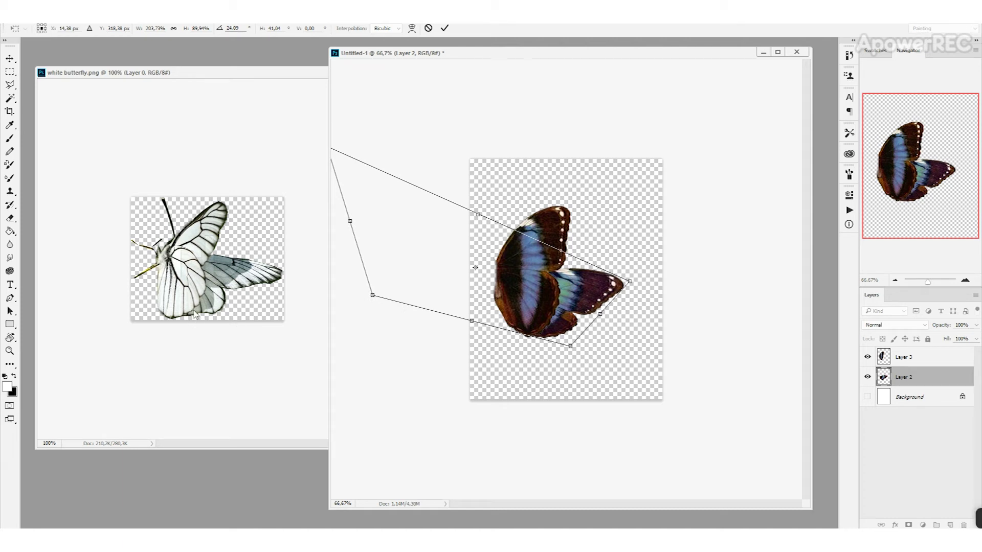
drag(579, 291, 577, 292)
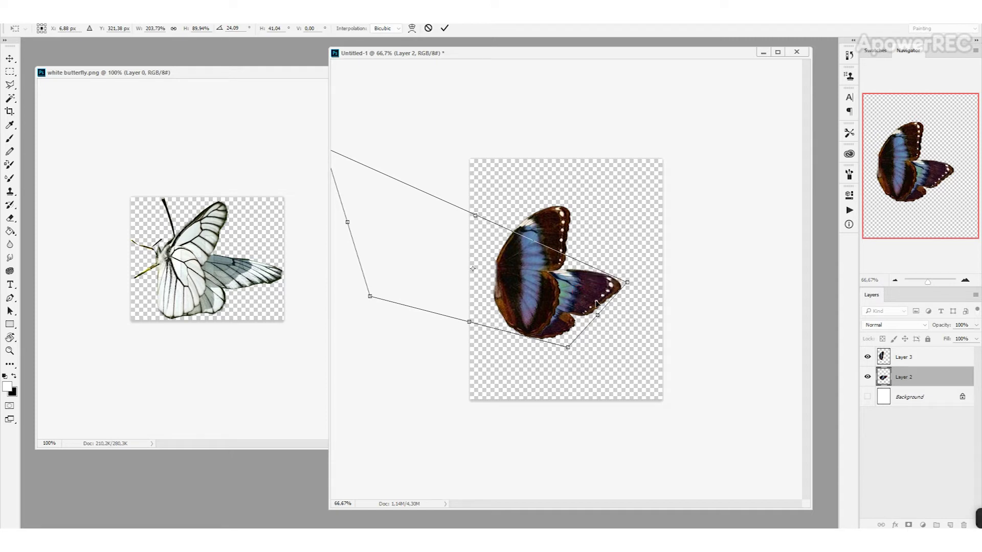
click(444, 30)
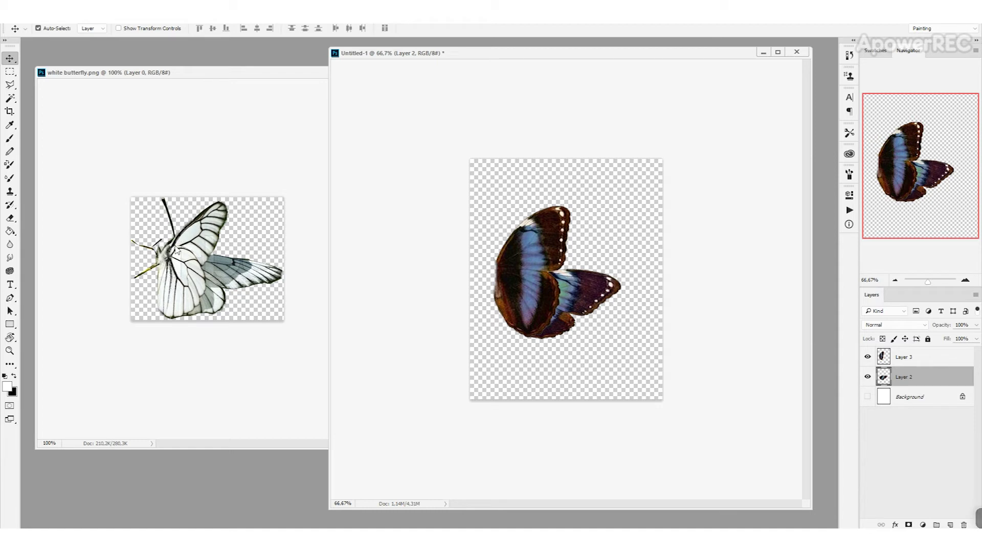
Warp the front wings on Layer 3, pulling the upper-left corner inward and raising the upper-right wing tip.
click(543, 247)
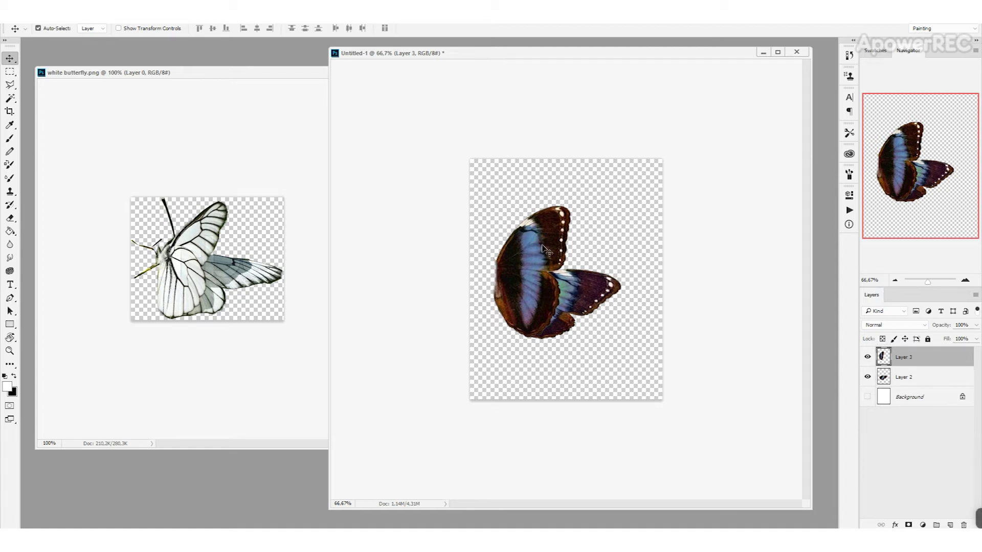
key(ctrl+t)
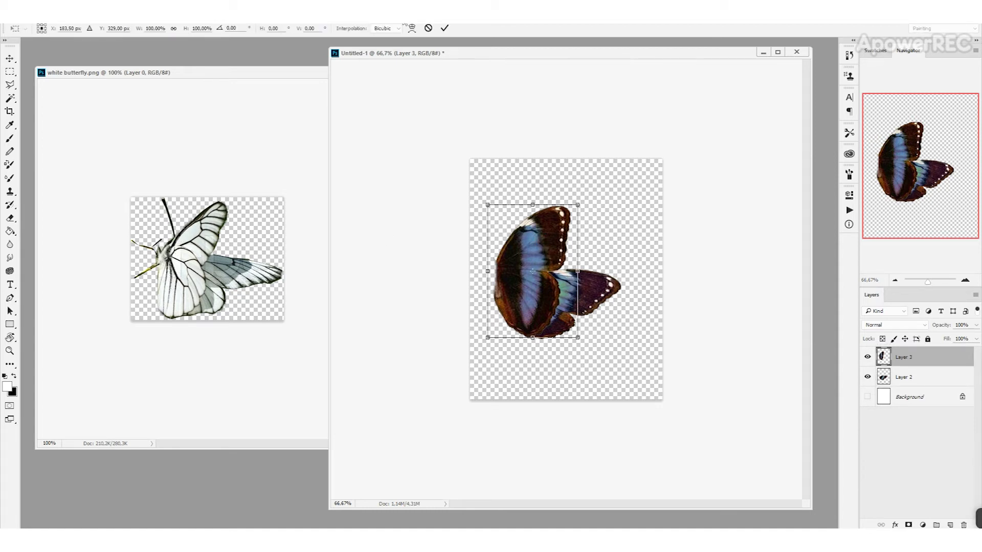
click(428, 28)
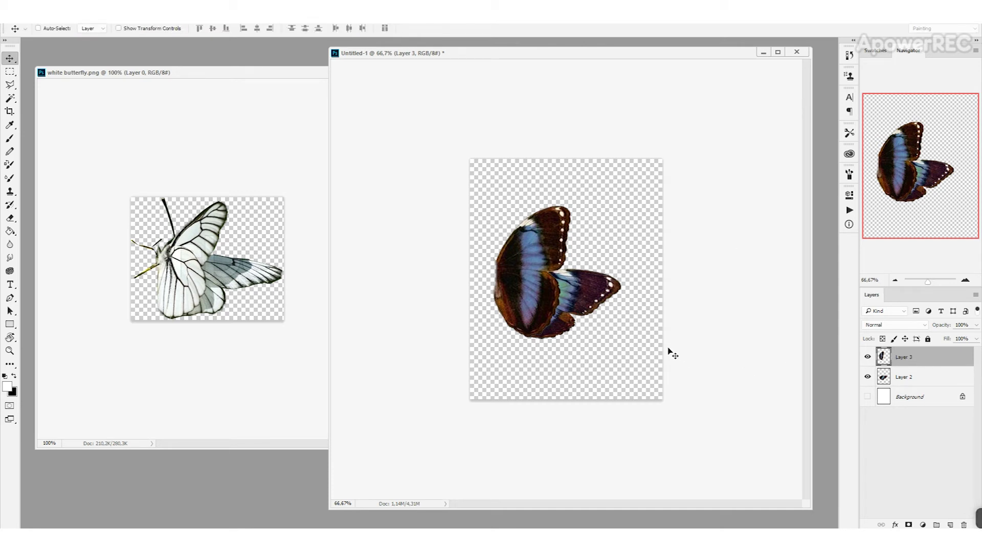
key(ctrl+t)
right_click(547, 222)
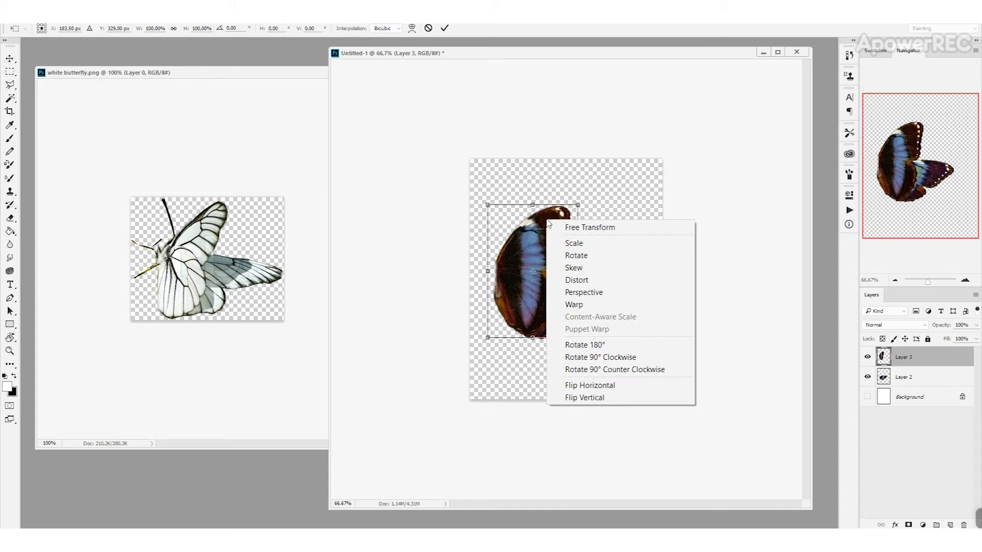
click(573, 305)
drag(518, 205, 494, 225)
drag(573, 210, 570, 199)
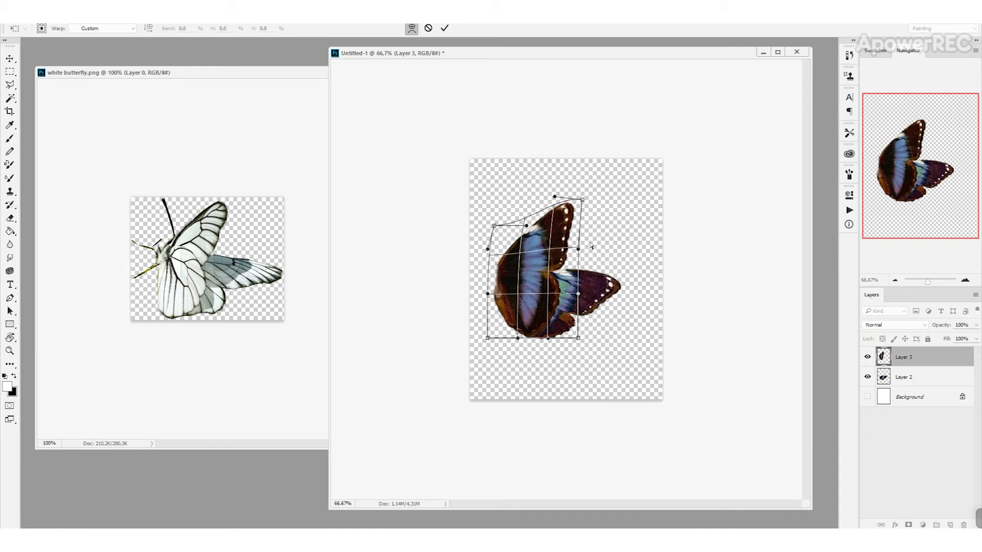
Fine-tune the front wings' warp by bending the wing tip outward and adjusting the upper and lower edges, and apply it.
drag(578, 249, 583, 253)
drag(584, 201, 591, 205)
mouse_move(527, 225)
mouse_down()
mouse_move(522, 211)
mouse_move(523, 221)
mouse_up()
drag(523, 343, 522, 341)
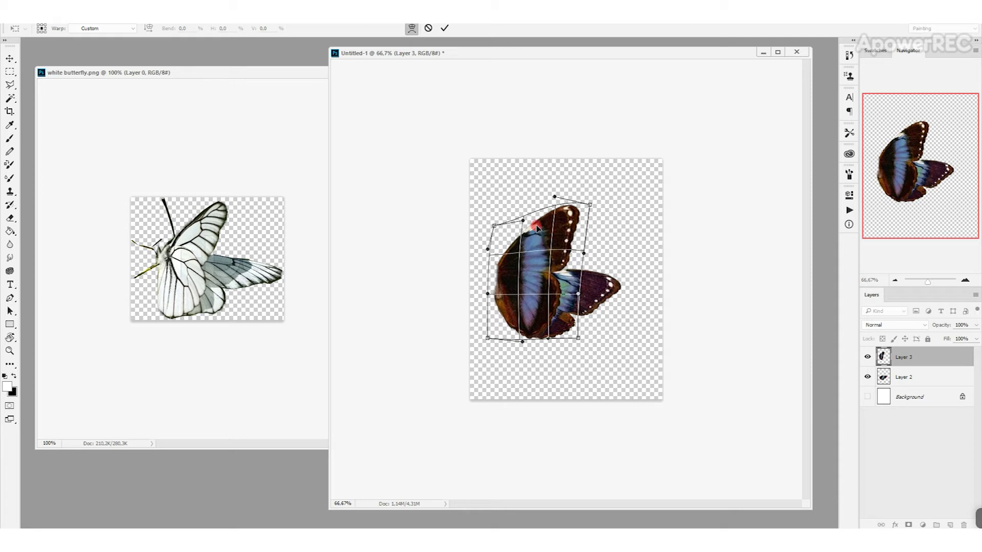
drag(590, 204, 593, 209)
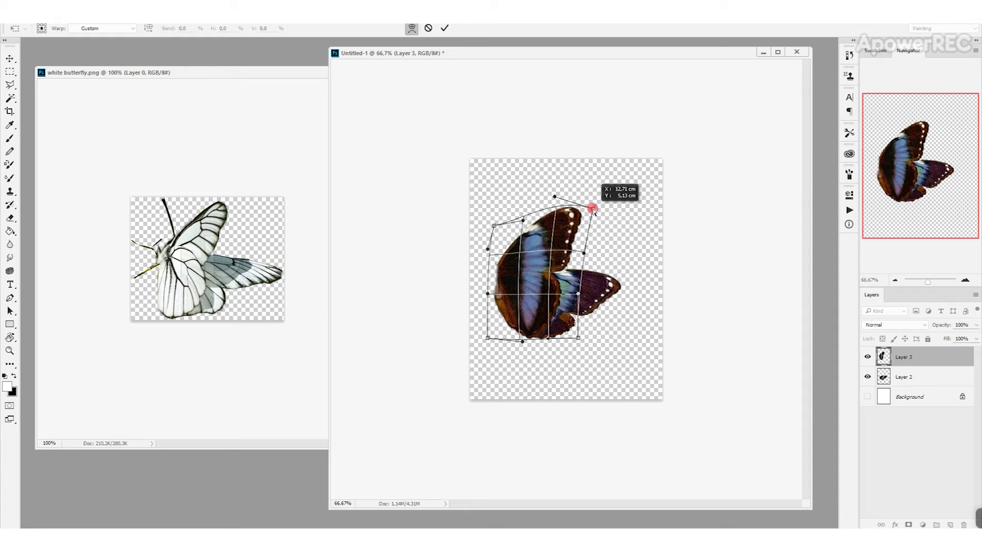
key(Return)
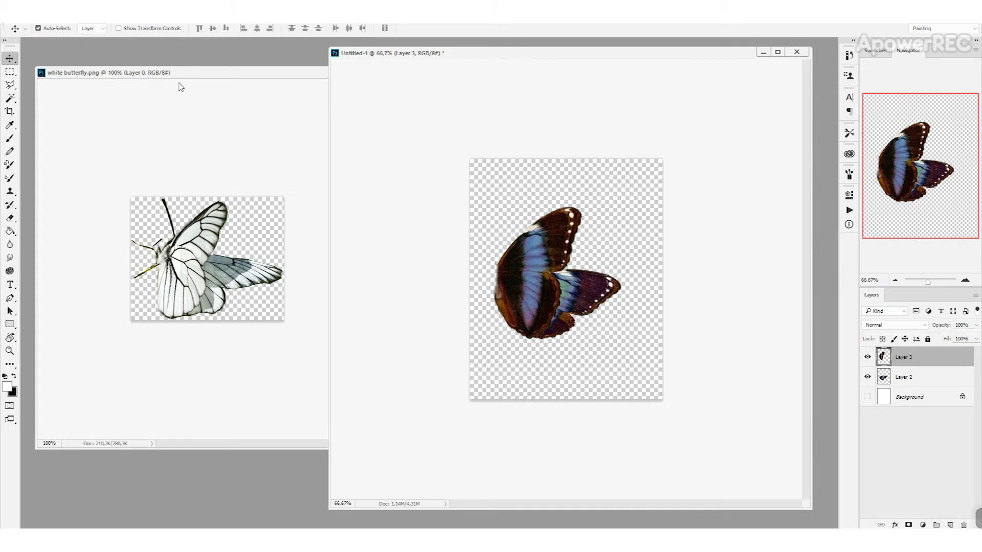
Select Layer 3 and Layer 2 together and move both wings to the right on the canvas.
click(560, 205)
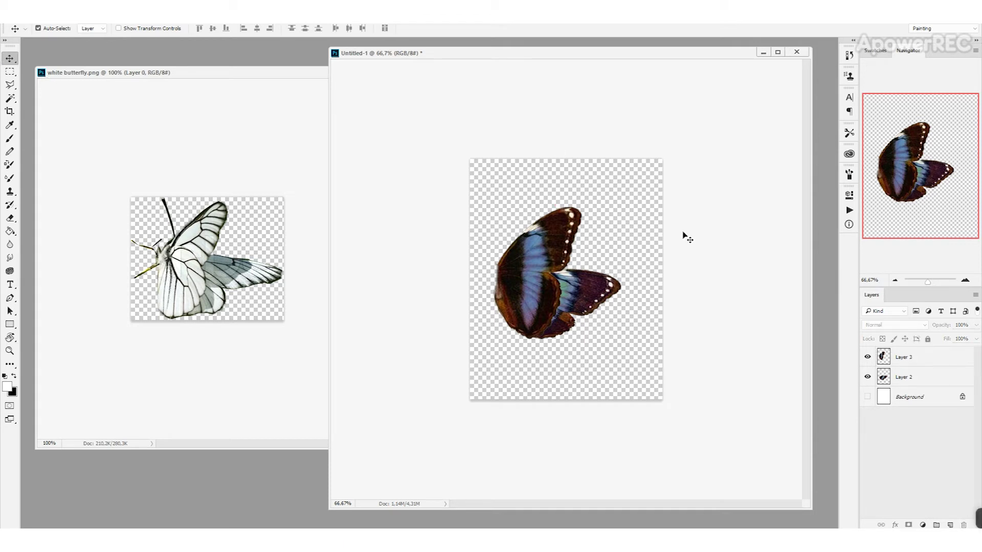
click(908, 361)
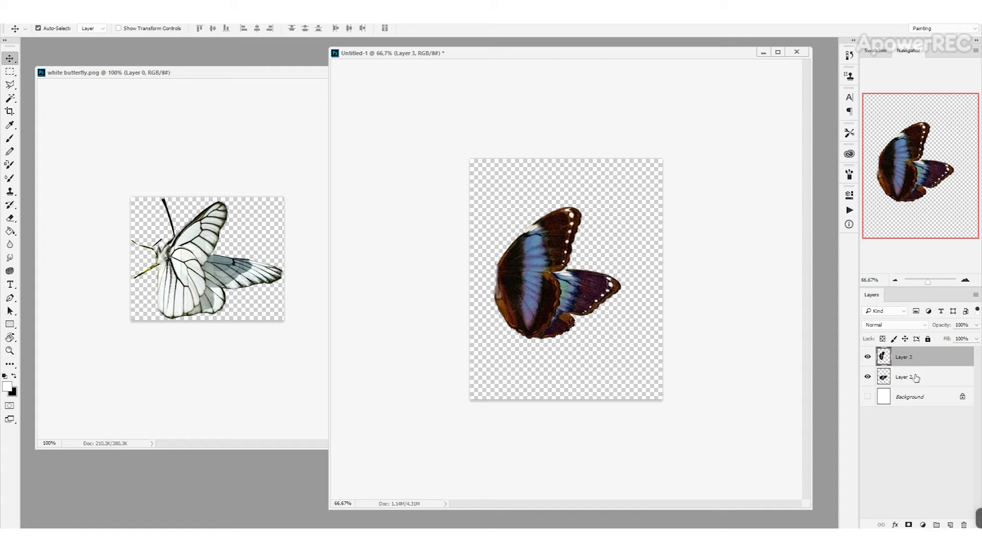
shift+click(918, 379)
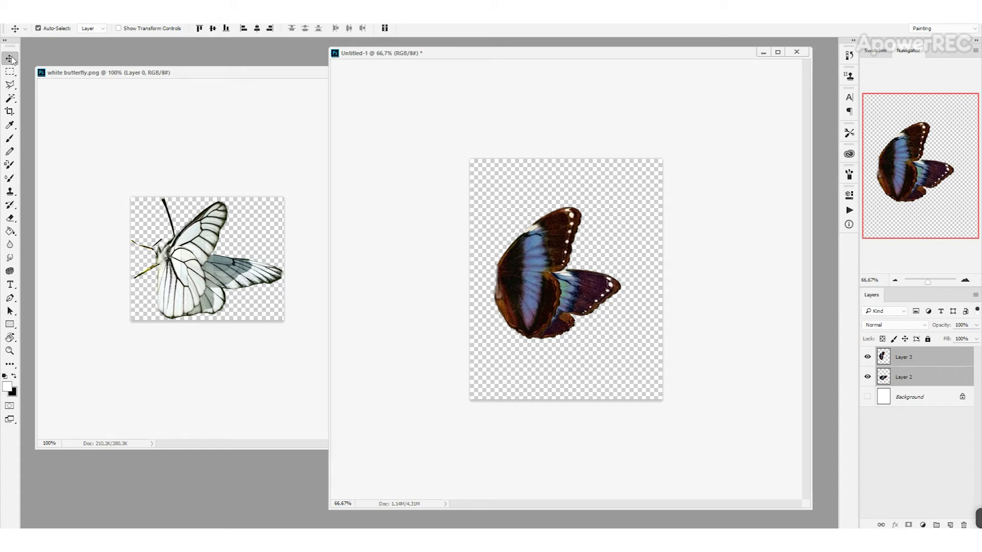
drag(518, 267, 546, 270)
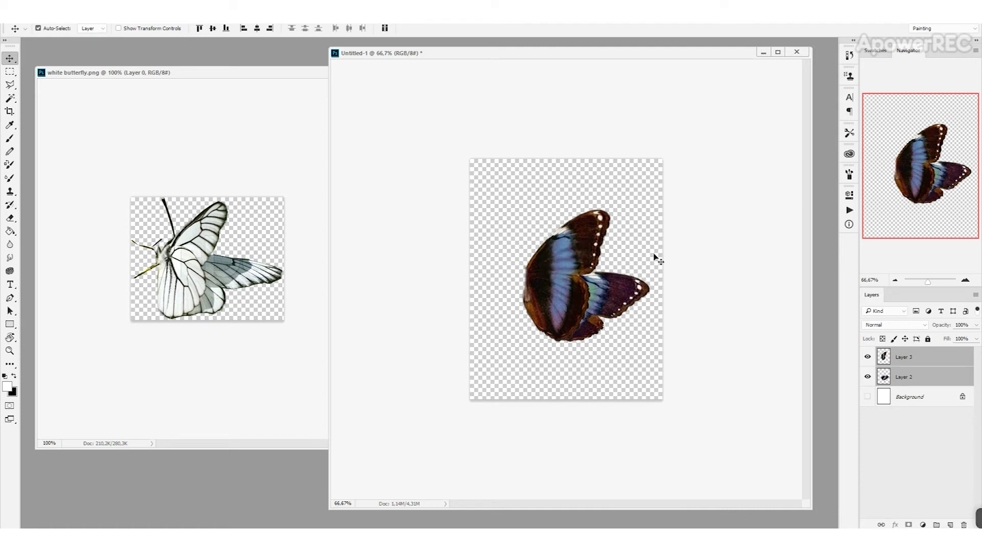
Shift the white butterfly slightly right in its document and outline its head, antennae and upper body with the Polygonal Lasso.
click(166, 249)
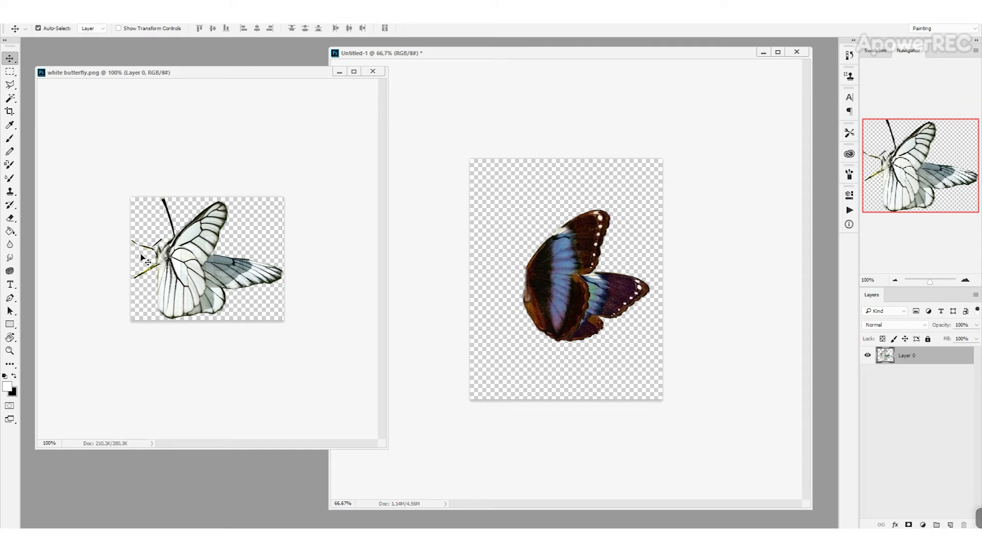
drag(185, 263, 202, 270)
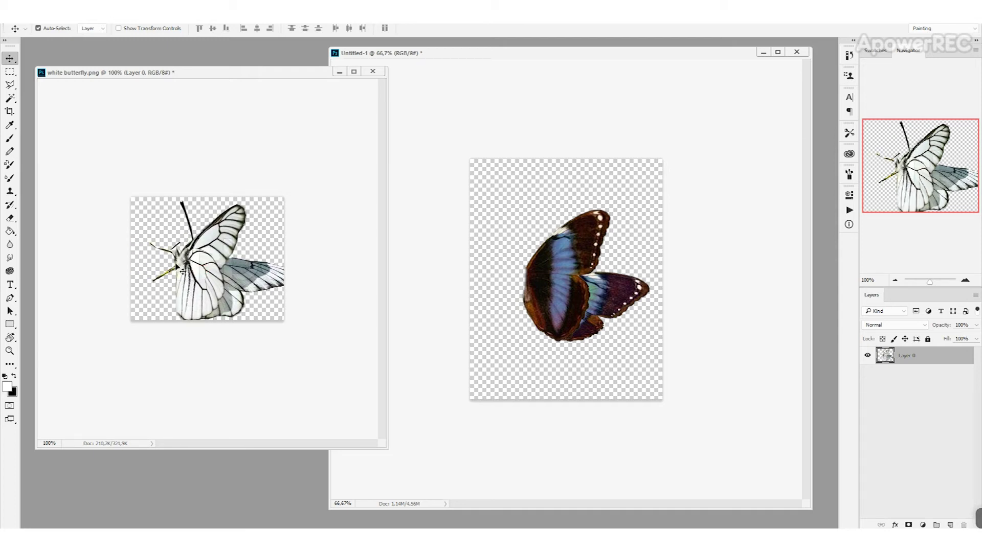
click(10, 85)
click(193, 188)
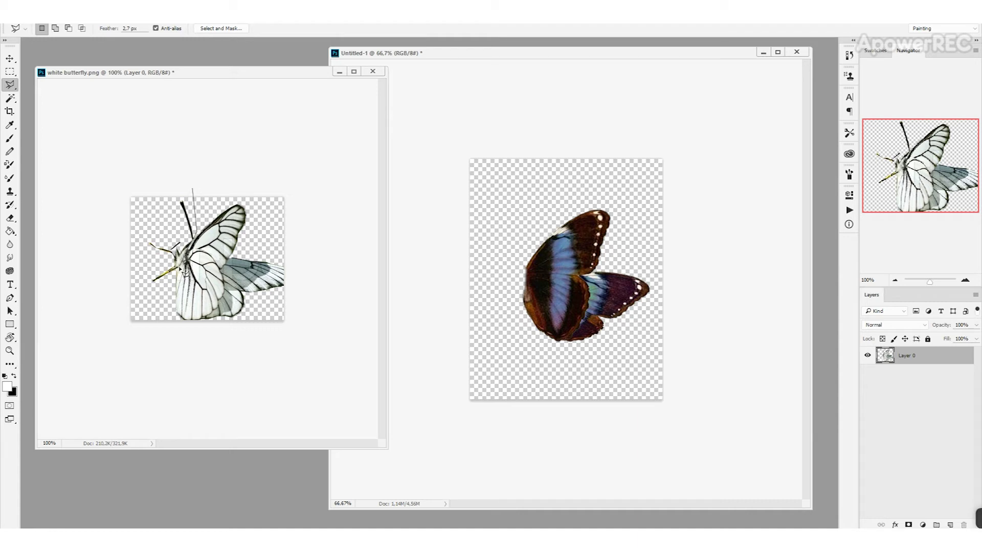
click(177, 280)
click(124, 269)
click(132, 225)
click(152, 199)
double_click(191, 190)
Paste the white butterfly's outlined head onto a new layer directly above the Background in Untitled-1 and move it to the wings' left edge.
click(535, 51)
click(908, 397)
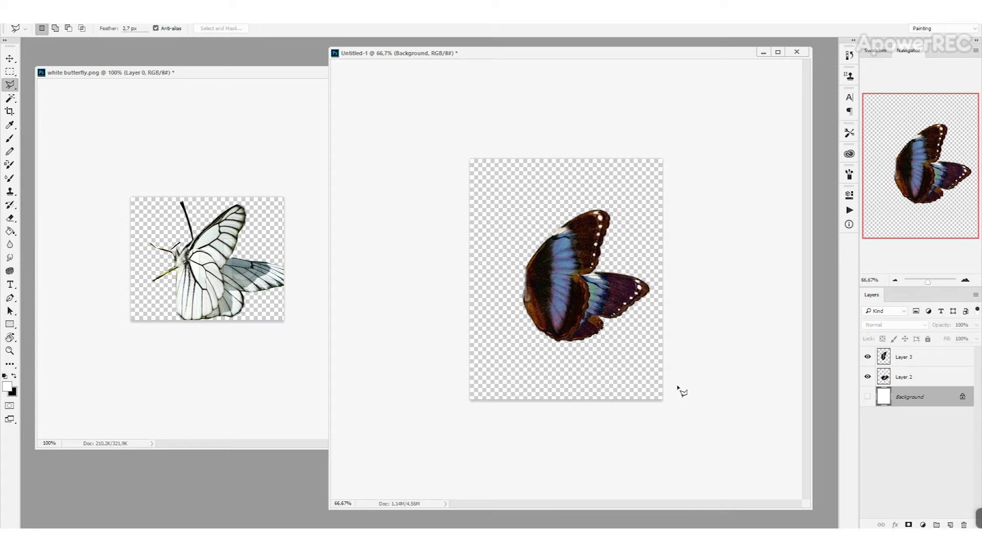
key(ctrl+shift+alt+n)
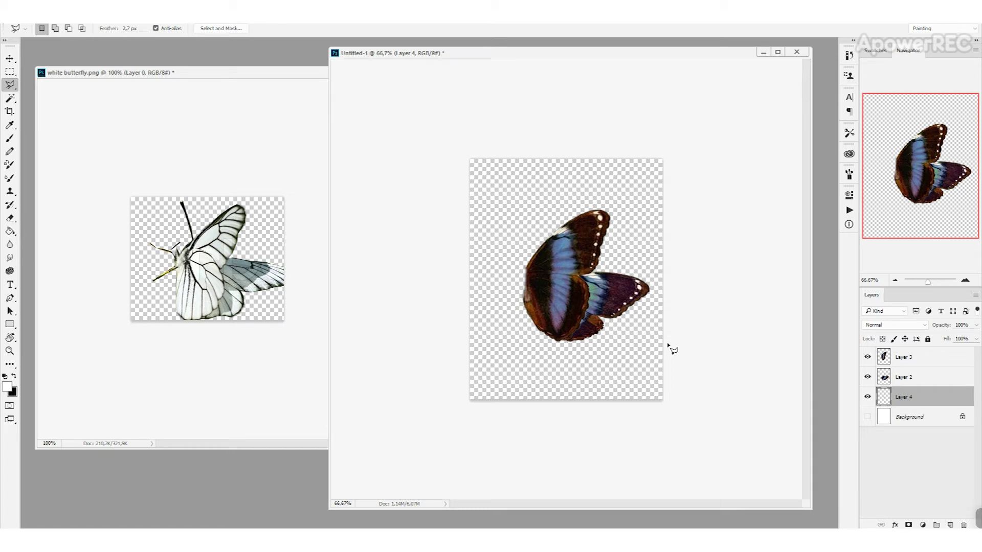
key(ctrl+t)
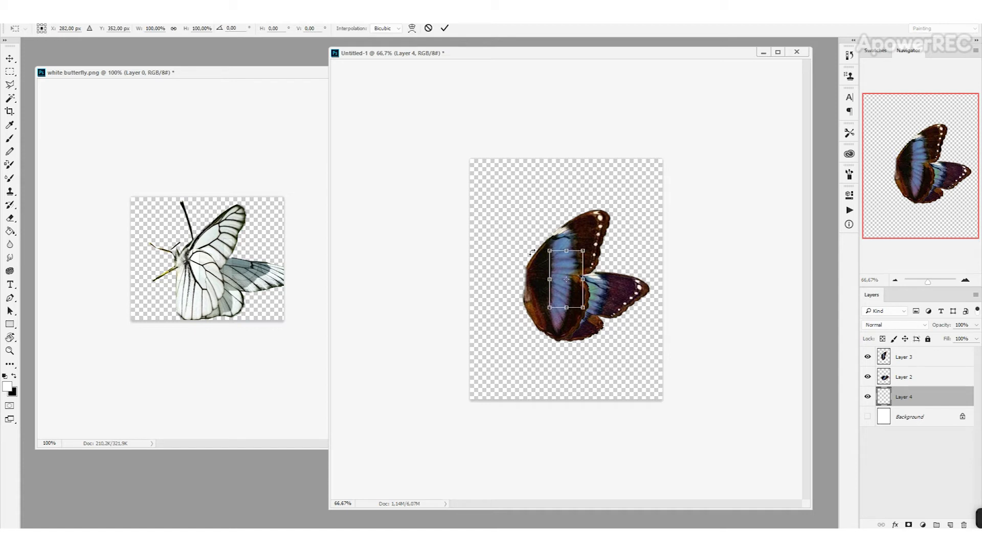
drag(568, 270, 512, 259)
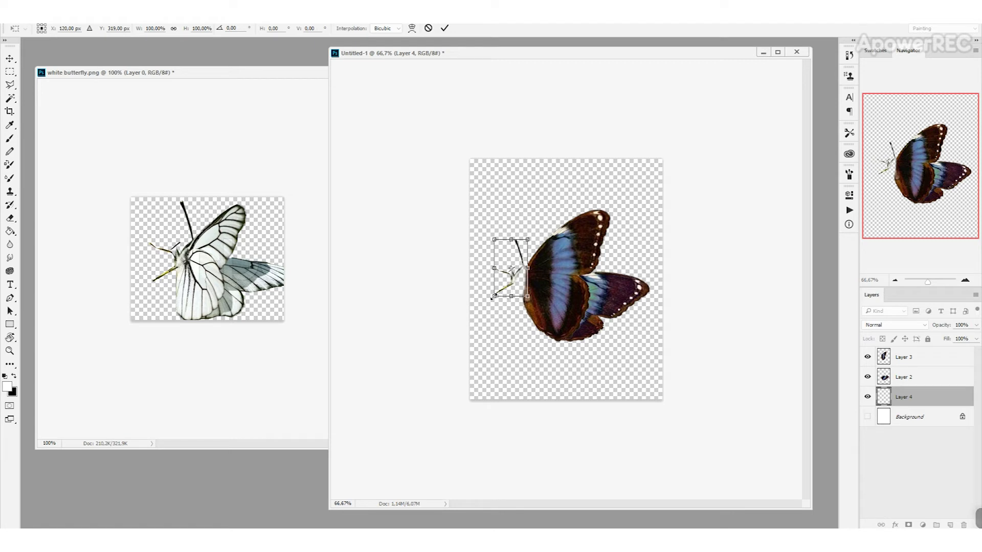
Enlarge the head on Layer 4 to about 154%, rotate it about -23°, and move it against the front wings.
drag(494, 296, 490, 304)
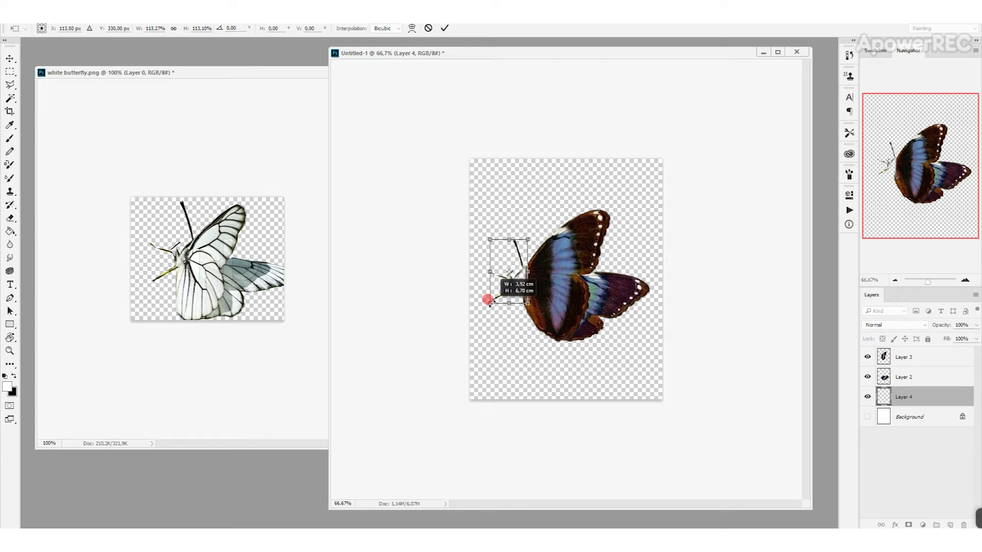
drag(488, 301, 476, 326)
drag(562, 273, 558, 246)
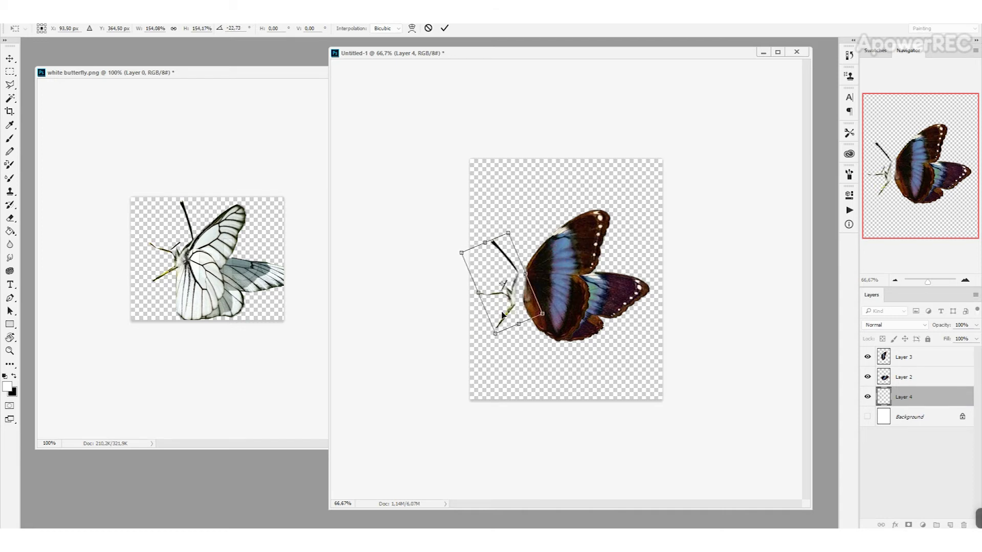
drag(501, 302, 508, 297)
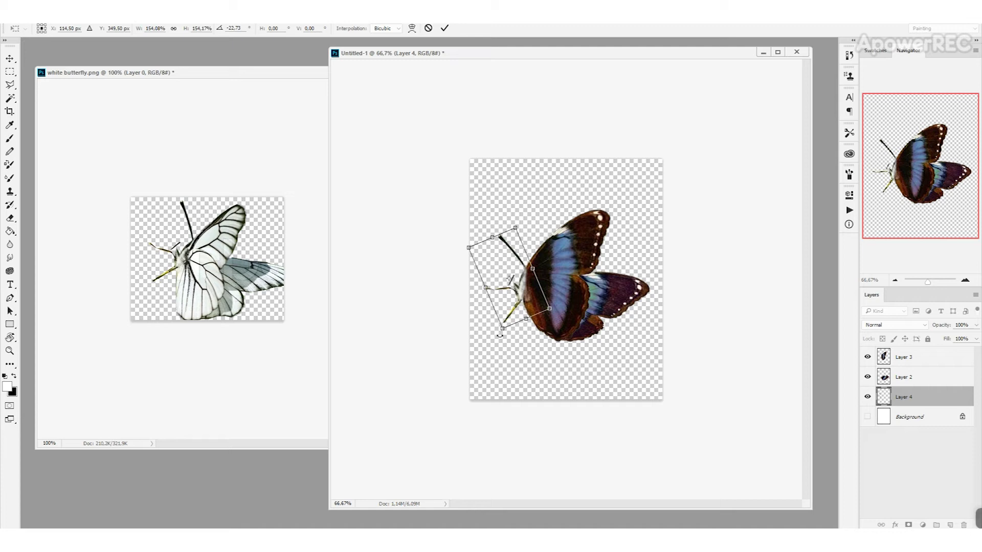
Enlarge the head further to about 173%, refine its tilt and position against the front wings' edge, and apply the transform.
drag(512, 295, 513, 293)
drag(573, 233, 576, 235)
drag(520, 259, 523, 255)
drag(504, 320, 499, 328)
drag(517, 288, 522, 291)
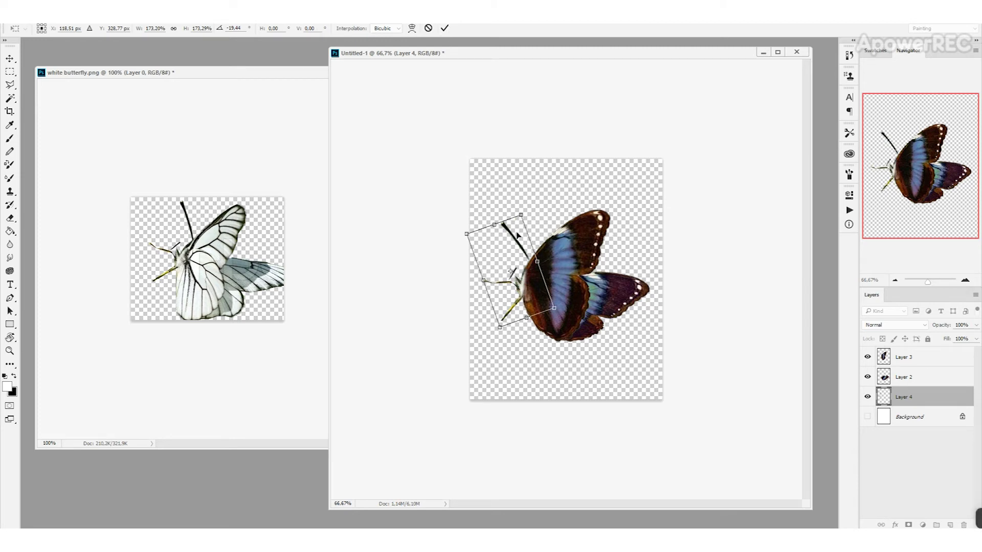
drag(521, 214, 527, 211)
click(535, 212)
drag(518, 248, 518, 259)
key(Return)
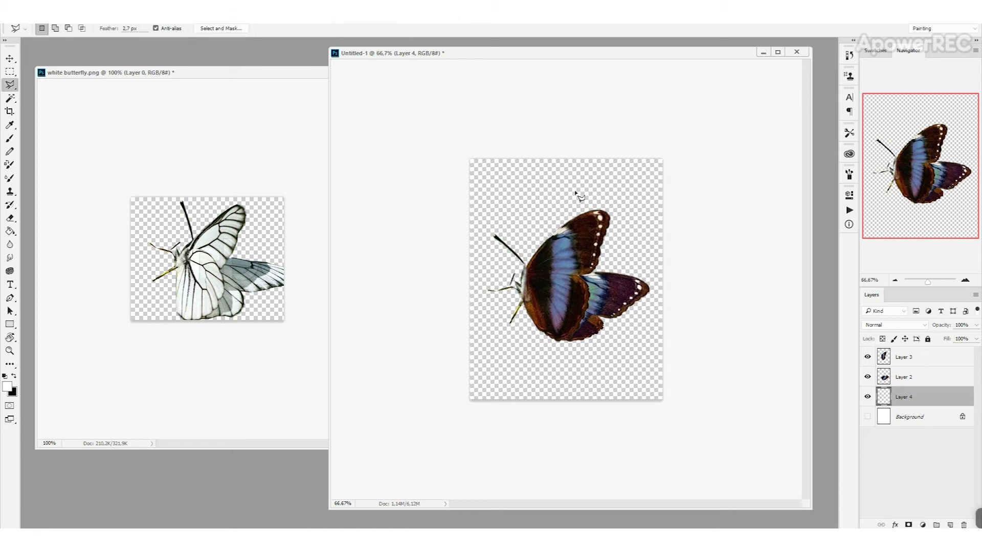
Shorten the long antenna on Layer 4 by erasing its outer end with the Eraser, and nudge the head slightly down.
key(e)
click(483, 234)
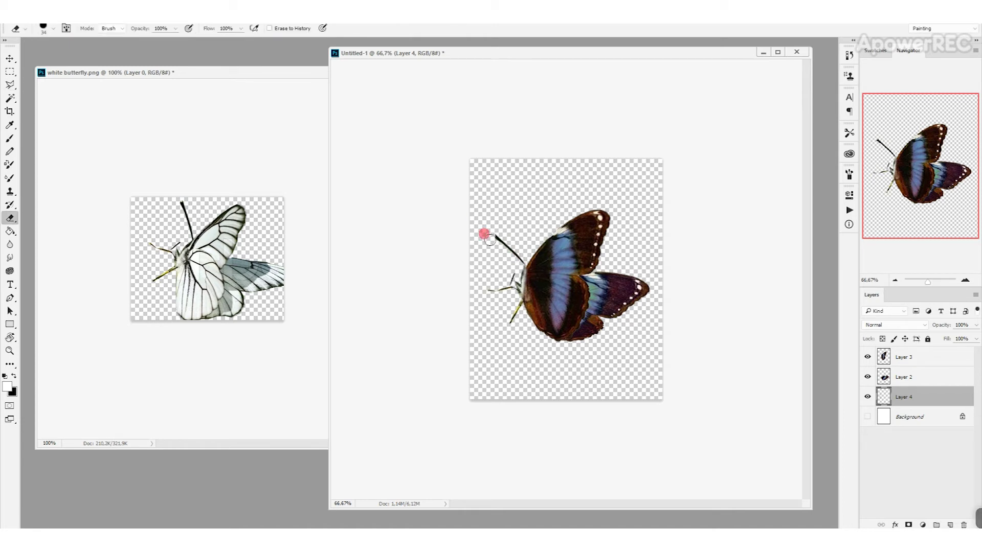
right_click(11, 220)
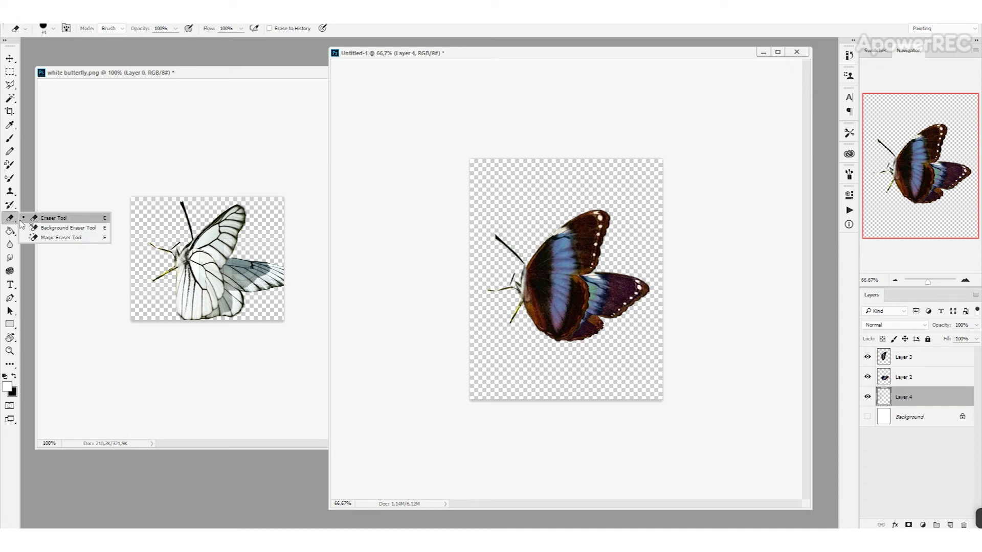
click(30, 218)
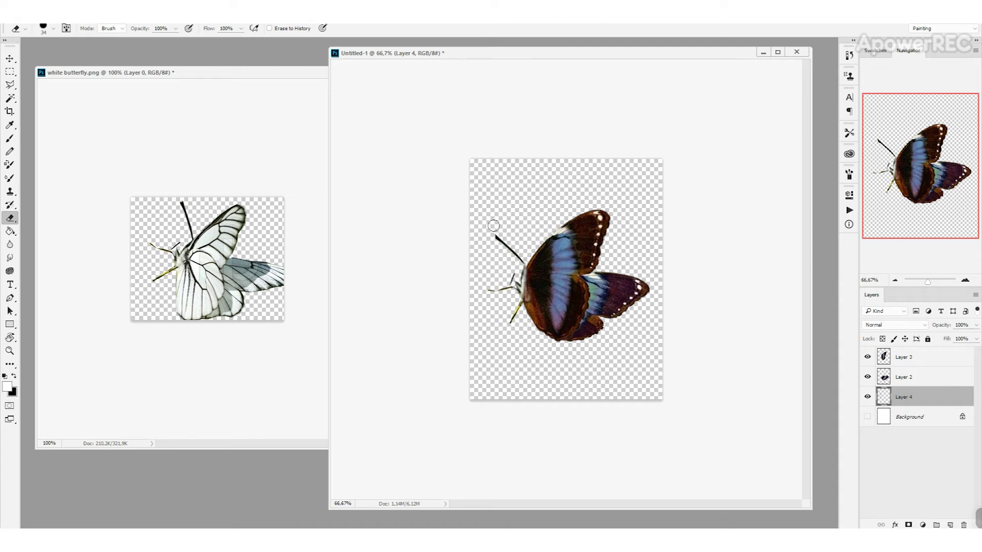
mouse_move(484, 214)
mouse_down()
mouse_move(514, 268)
mouse_move(507, 272)
mouse_up()
key(v)
drag(511, 289, 512, 293)
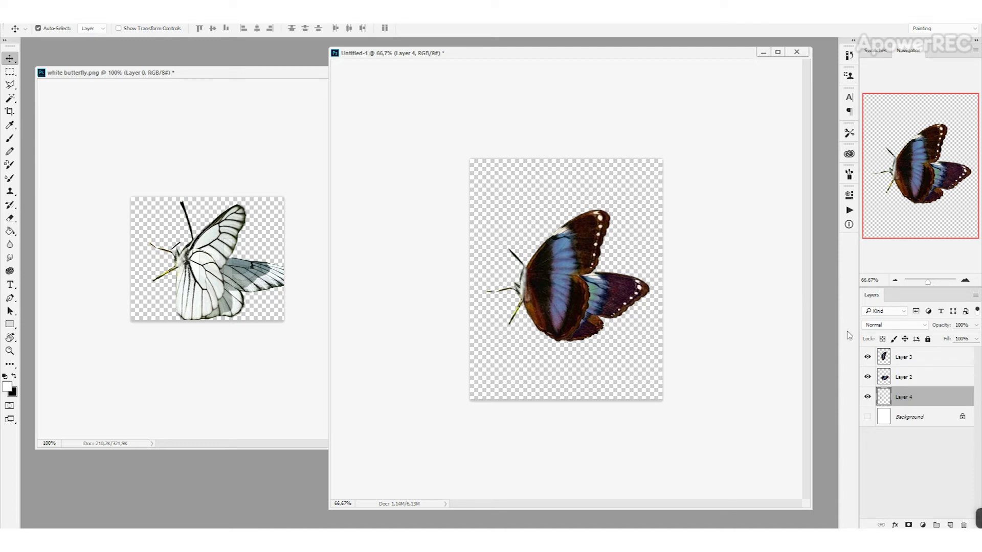
Select Layer 3 and Layer 2 together, rotate both wings slightly clockwise, move them against the head, and apply the transform.
click(914, 358)
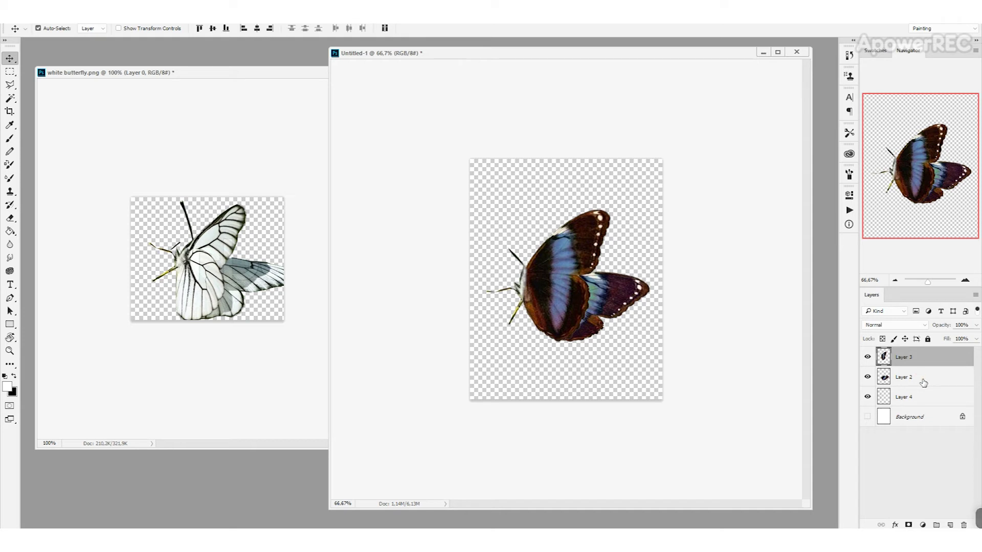
shift+click(919, 379)
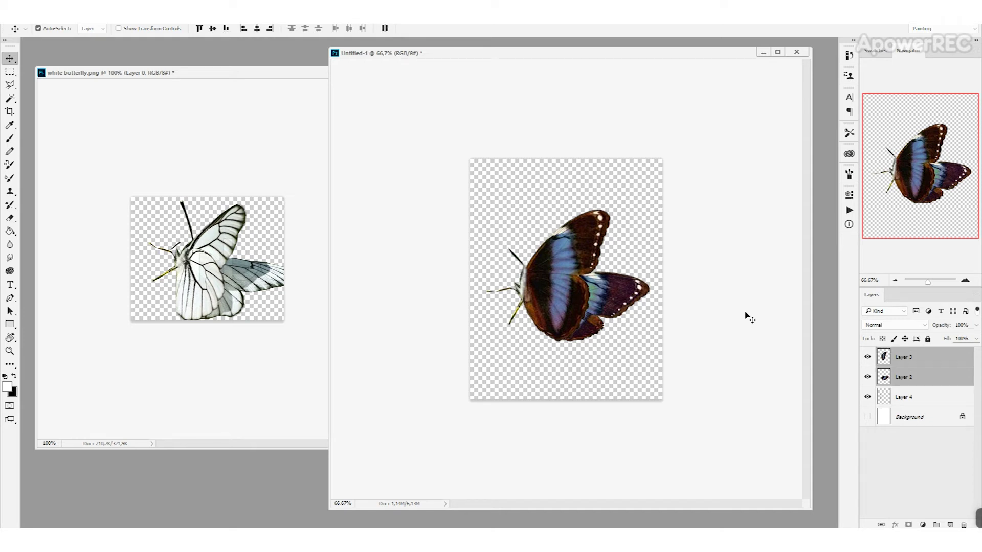
key(ctrl+t)
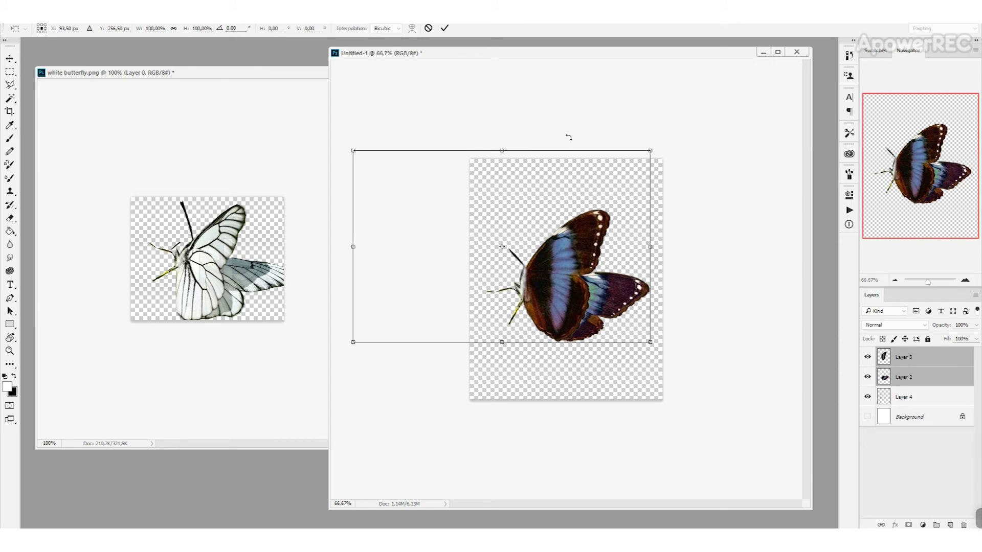
drag(661, 194, 660, 207)
drag(588, 246, 560, 262)
key(Return)
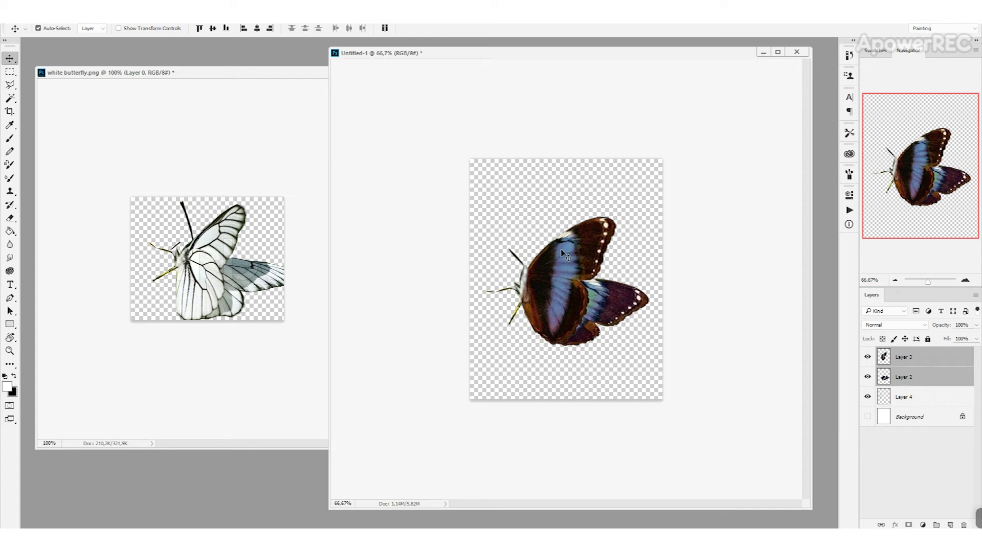
Darken the head and legs on Layer 4 with Levels by raising the black input level.
click(904, 405)
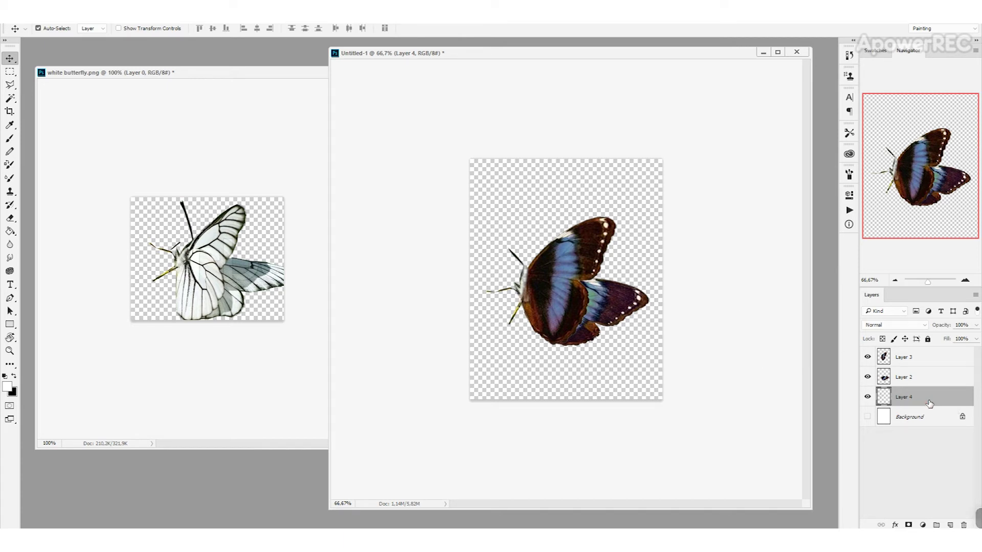
key(ctrl+l)
drag(706, 64, 679, 63)
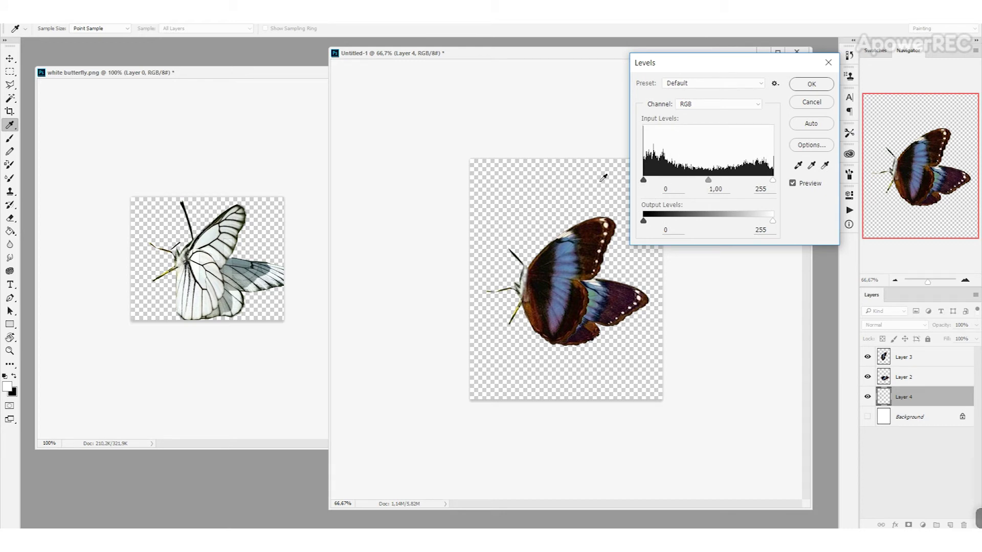
click(643, 181)
drag(644, 183, 769, 174)
click(823, 87)
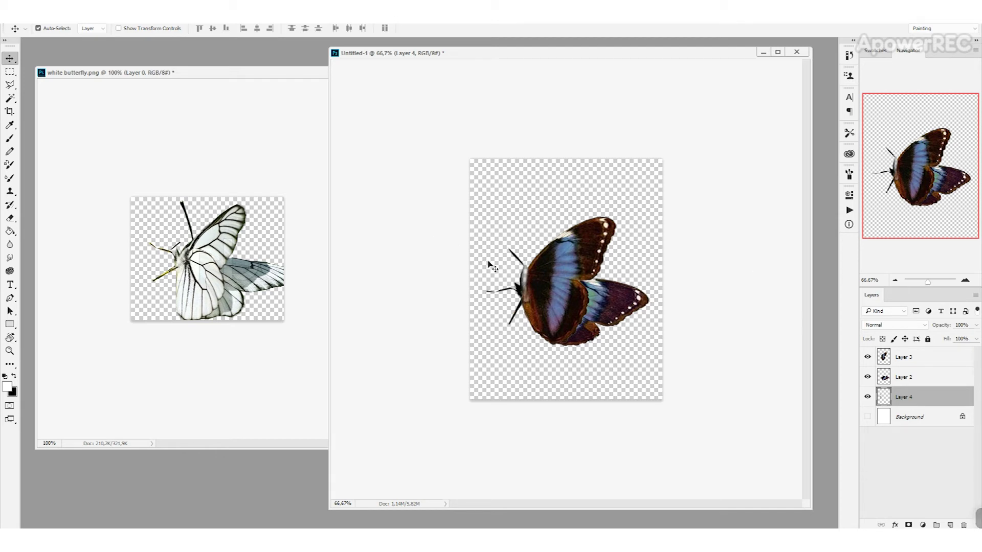
Set the round brush to 20 px and sample the front wing's dark edge as the foreground colour.
key(b)
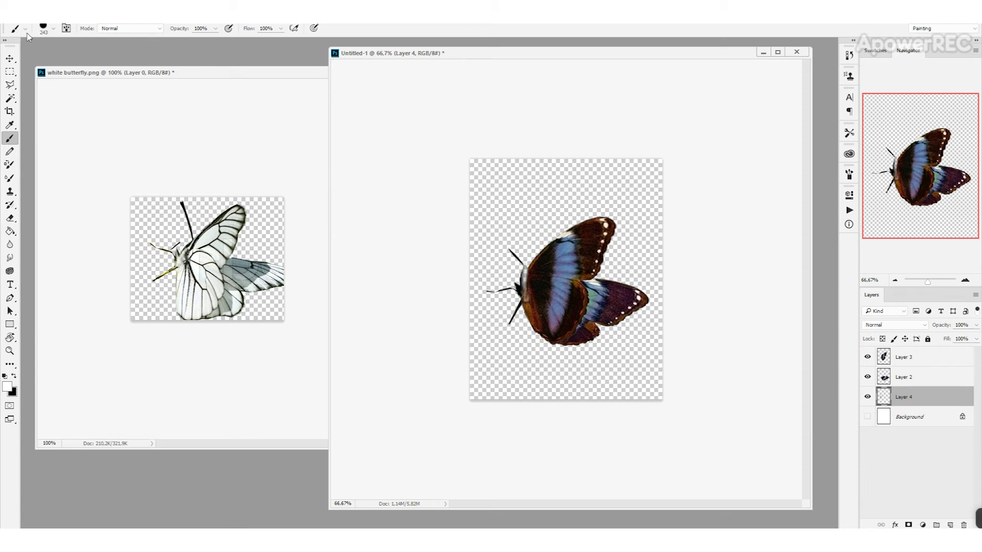
click(53, 29)
drag(77, 60, 63, 60)
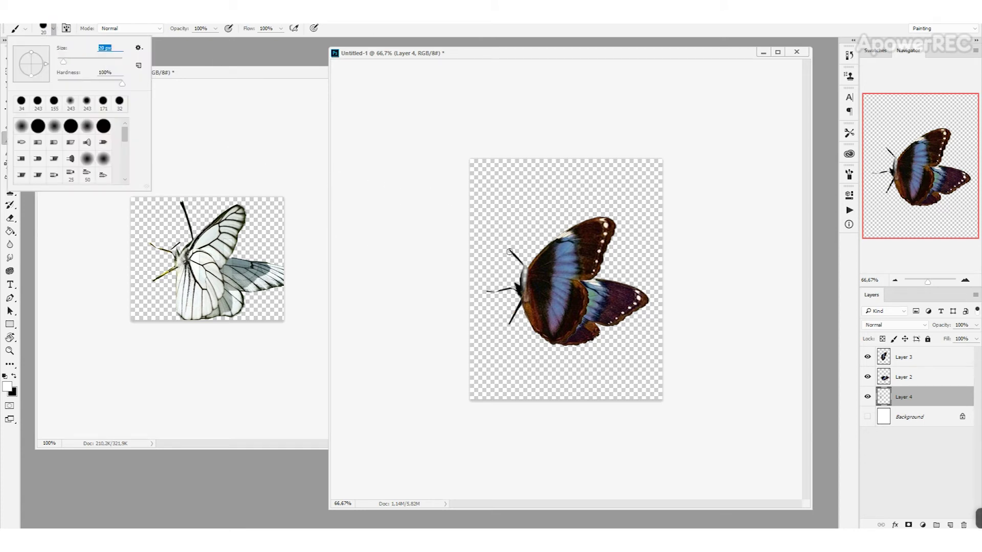
click(499, 54)
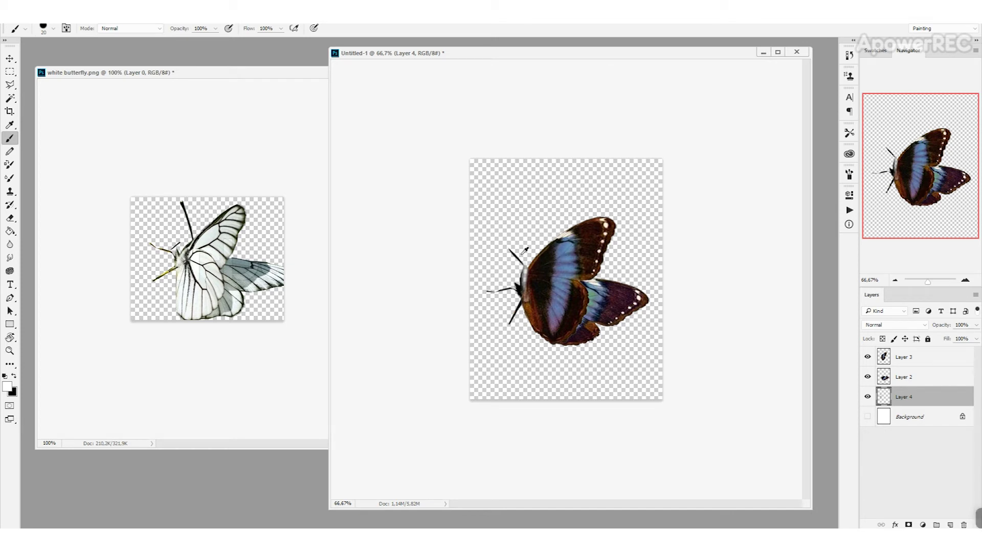
alt+click(542, 268)
Try a dark brush stroke over the pale body area beside the front wing and undo it.
mouse_move(517, 277)
mouse_down()
mouse_move(519, 288)
mouse_move(522, 272)
mouse_up()
key(ctrl+z)
key(ctrl+z)
key(ctrl+z)
Darken the pale body edge beside the front wing using the 60 px textured brush tip, reduced to 26 px and then 17 px.
click(53, 29)
scroll(123, 139, down, 3)
click(87, 171)
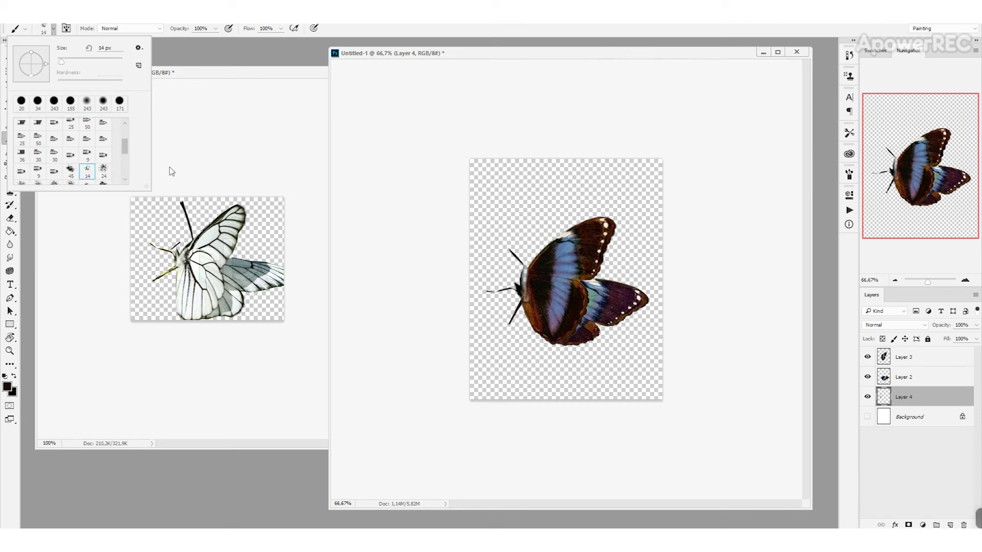
scroll(76, 160, down, 3)
click(75, 158)
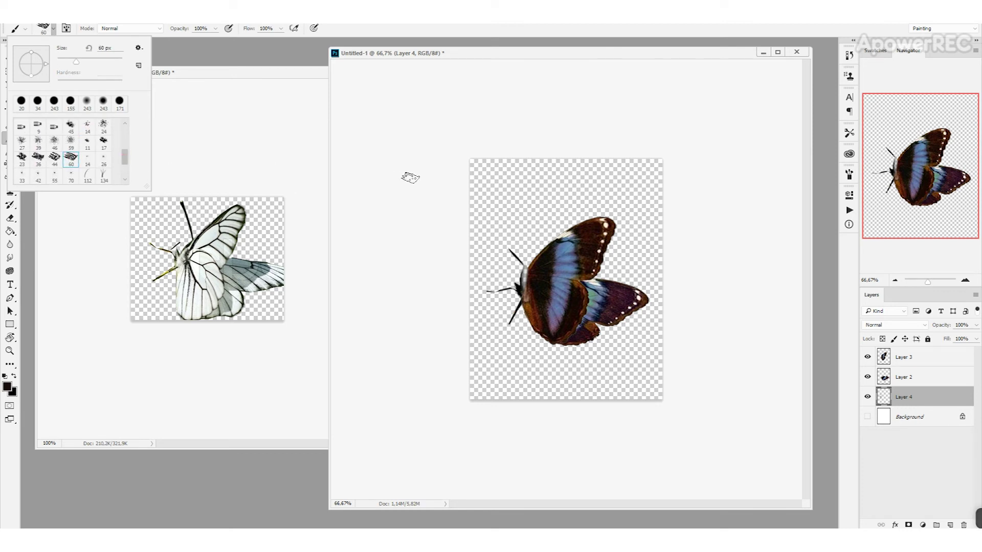
drag(73, 63, 65, 62)
click(526, 279)
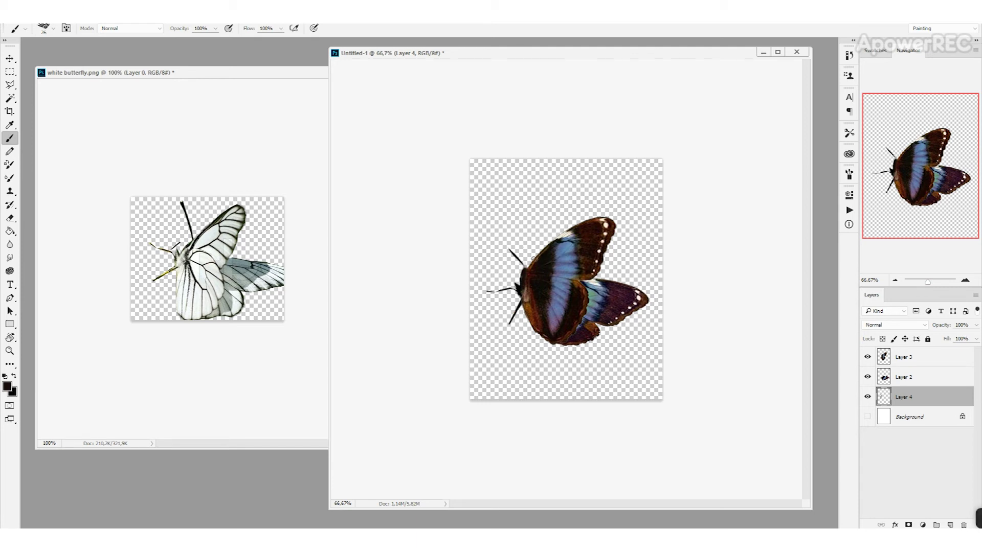
click(53, 30)
drag(62, 60, 63, 64)
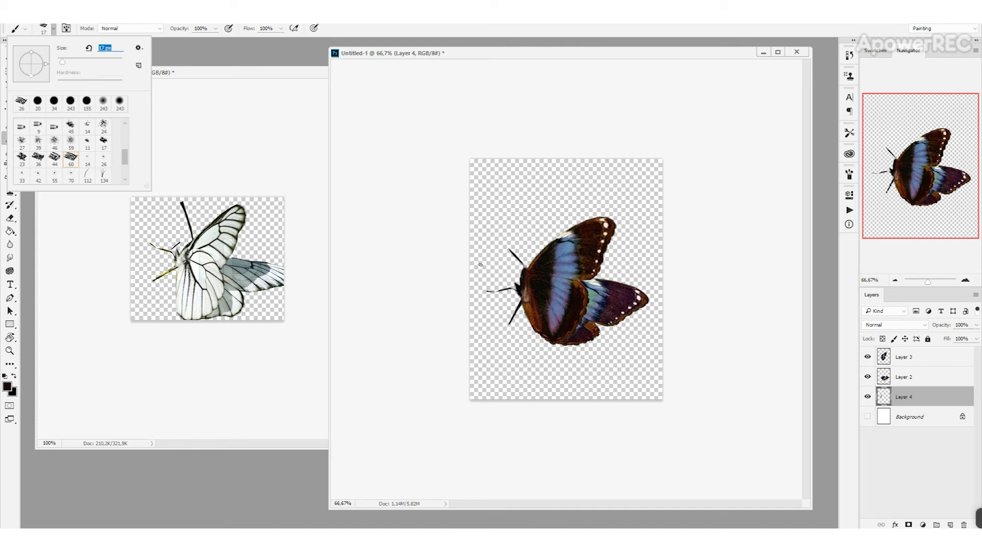
key(Return)
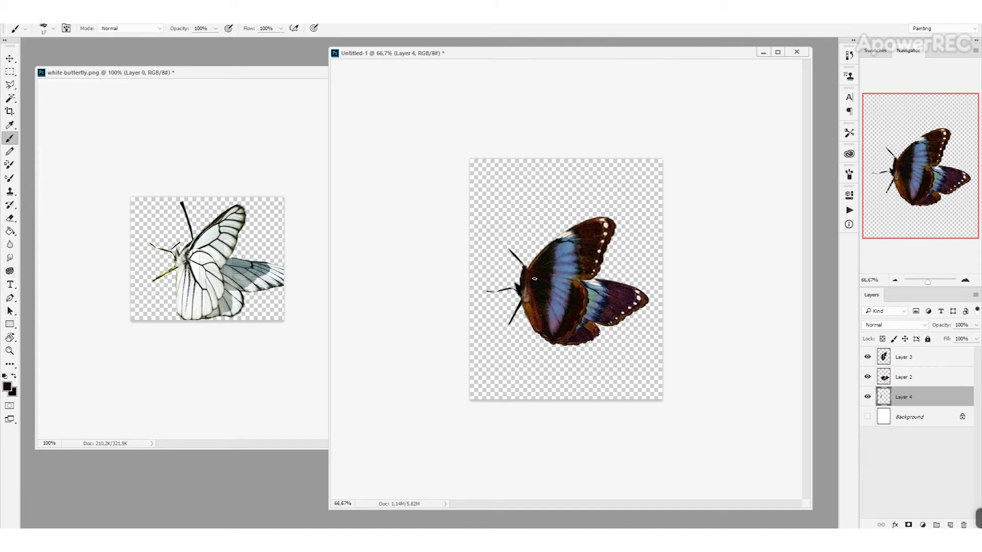
Erase around the upper end of the antenna on Layer 4 to shorten and reshape it.
key(e)
click(509, 263)
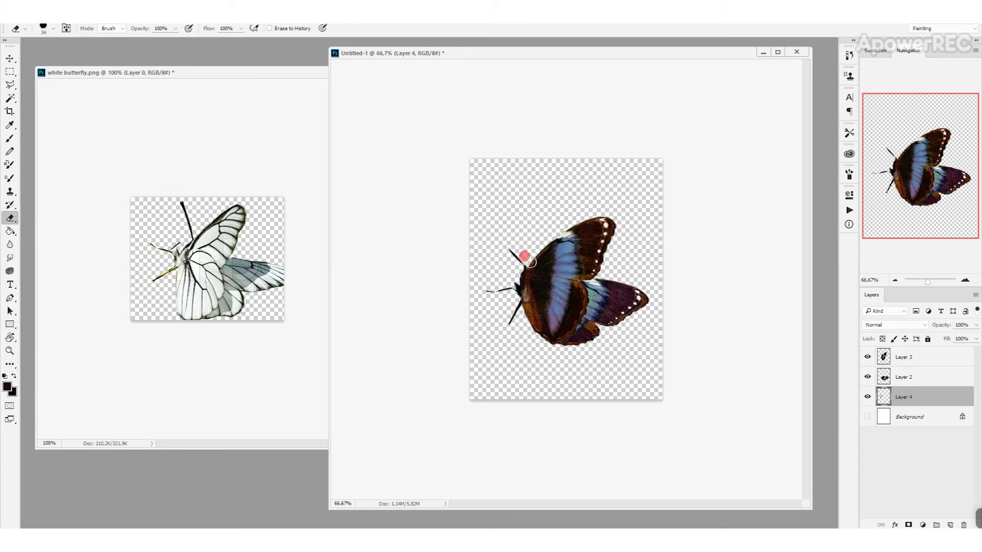
click(511, 242)
drag(510, 243, 514, 253)
Try moving the front wings slightly up and to the right, and undo the move.
click(10, 58)
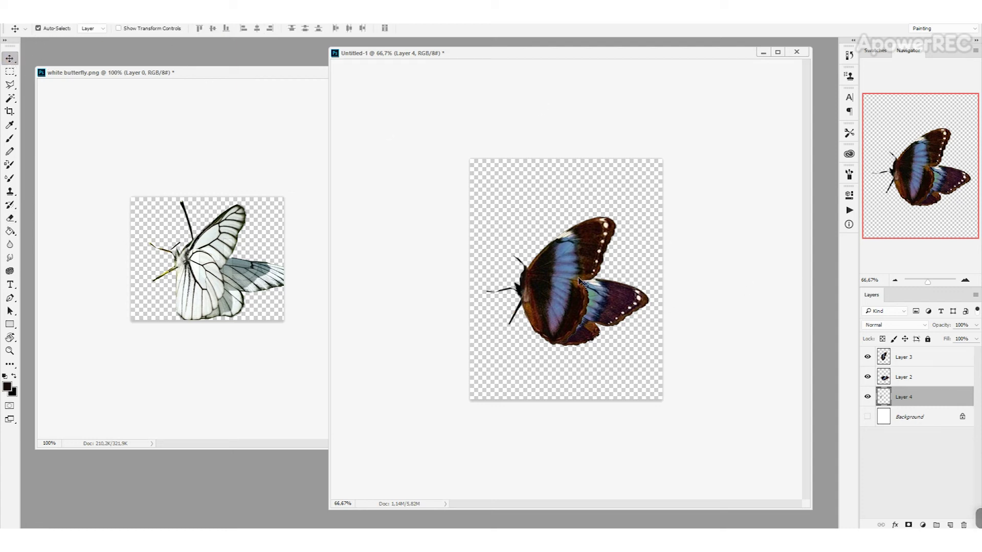
mouse_move(590, 275)
mouse_down()
mouse_move(651, 233)
mouse_move(599, 266)
mouse_up()
key(ctrl+z)
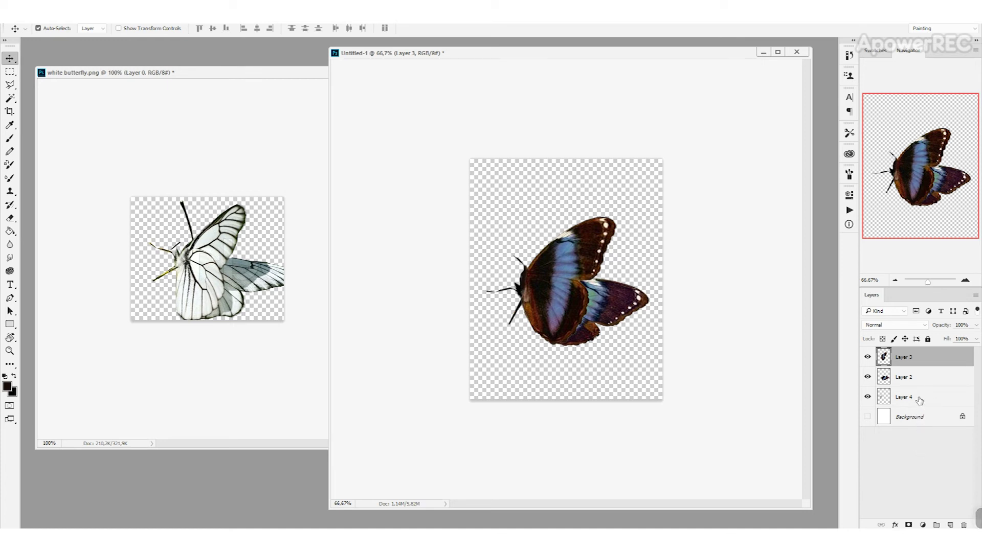
Select Layer 3, Layer 2 and Layer 4 together and convert them to a single Smart Object.
shift+click(935, 400)
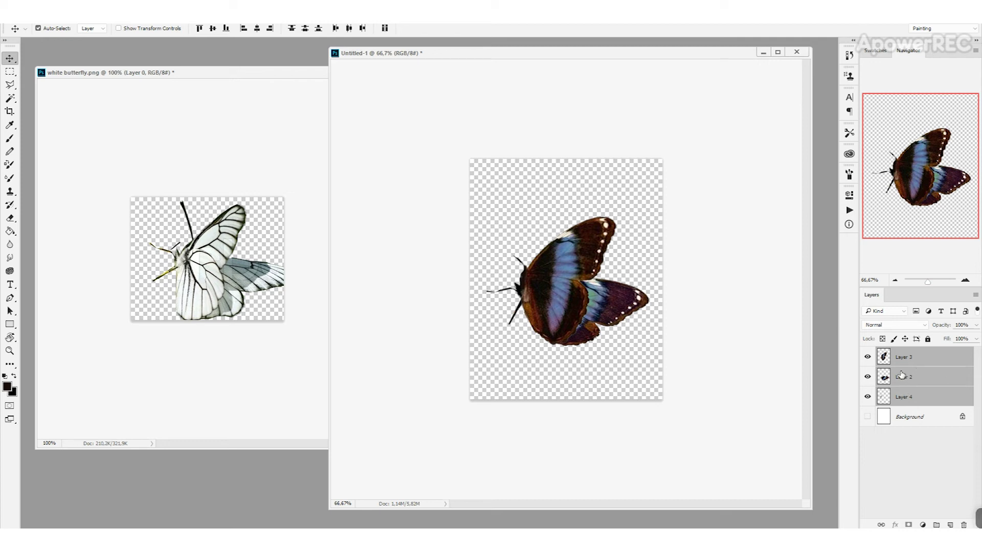
right_click(918, 373)
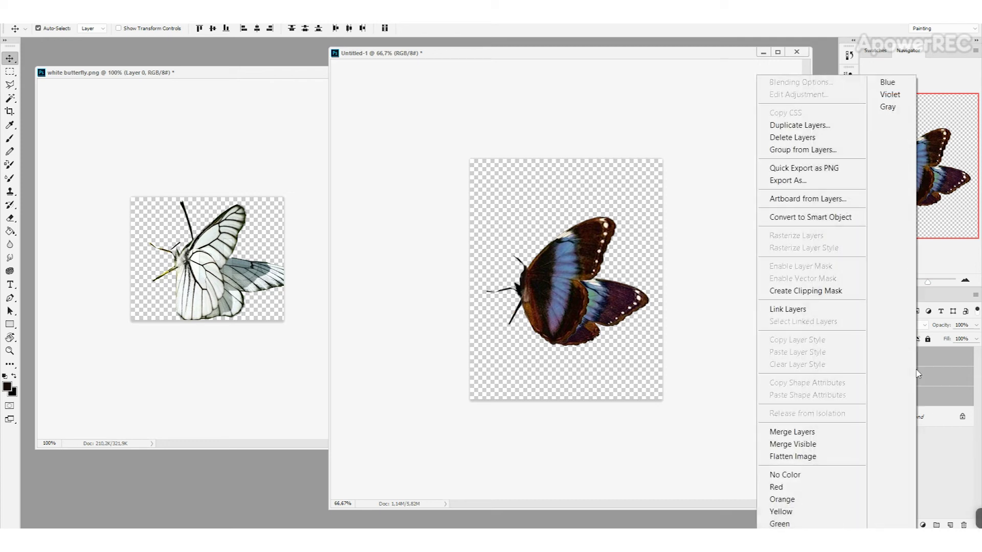
click(788, 218)
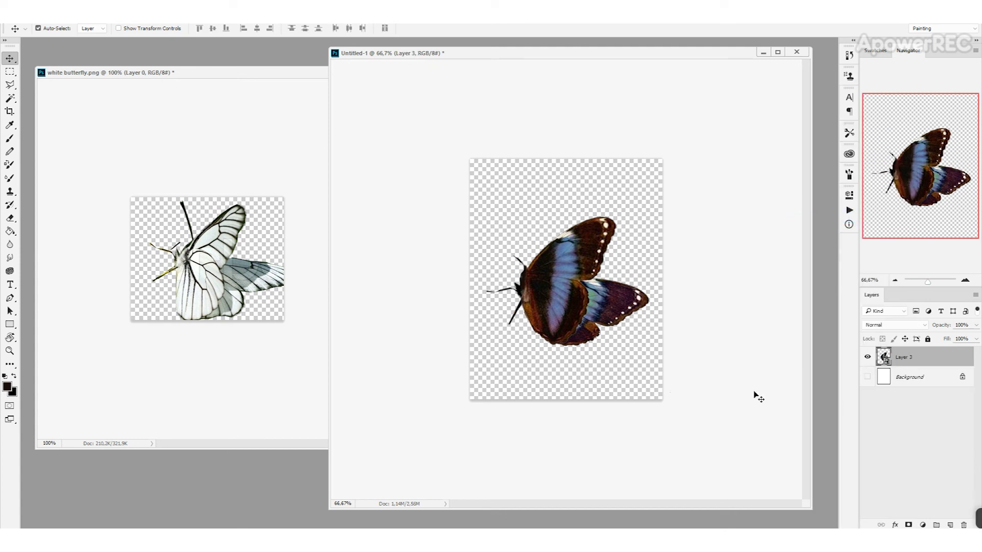
Rename the Smart Object layer as butterfly and move it slightly up on the canvas.
double_click(907, 357)
text(butterfly)
key(Return)
drag(560, 299, 560, 279)
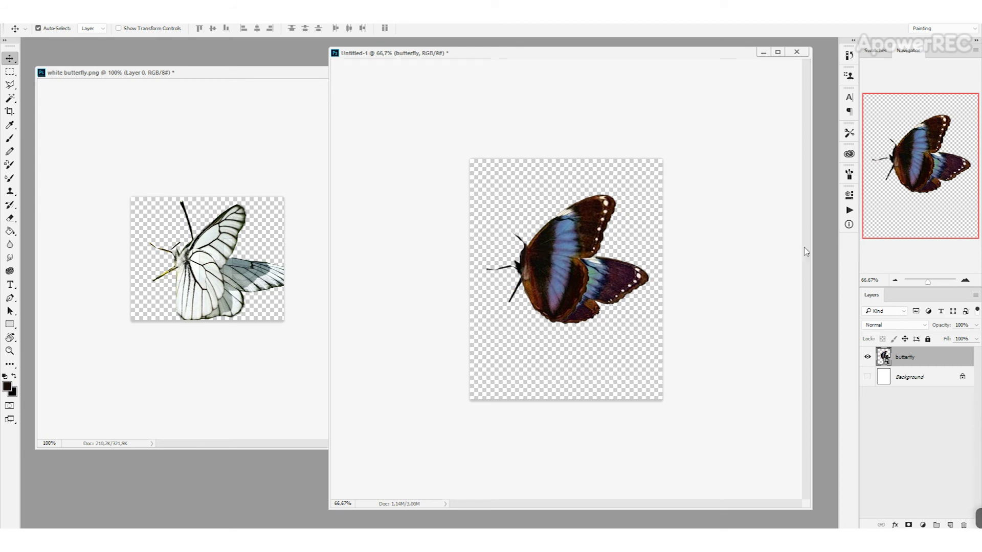
Open the contents of the butterfly Smart Object as Layer 3.psb and view it at 66.67%.
double_click(887, 362)
key(ctrl+Tab)
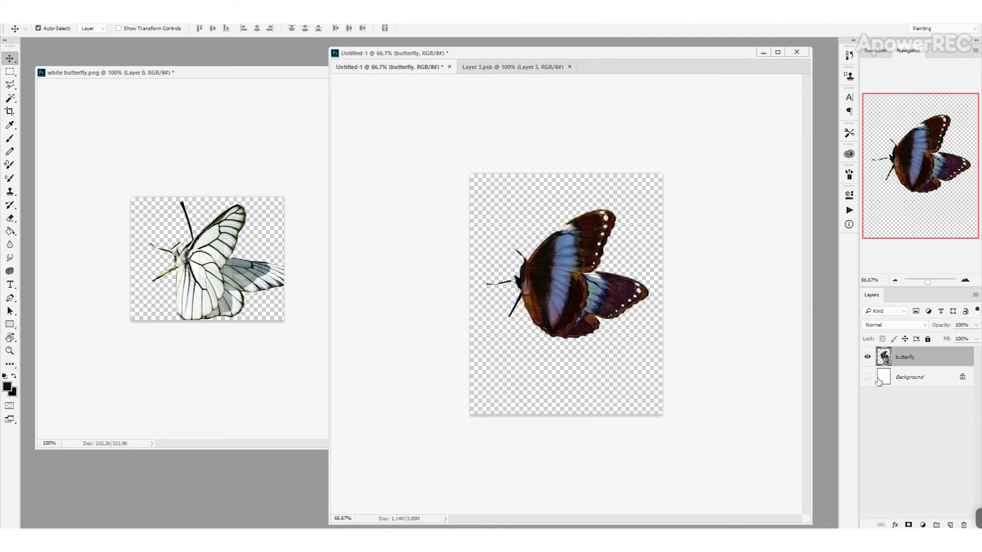
click(483, 72)
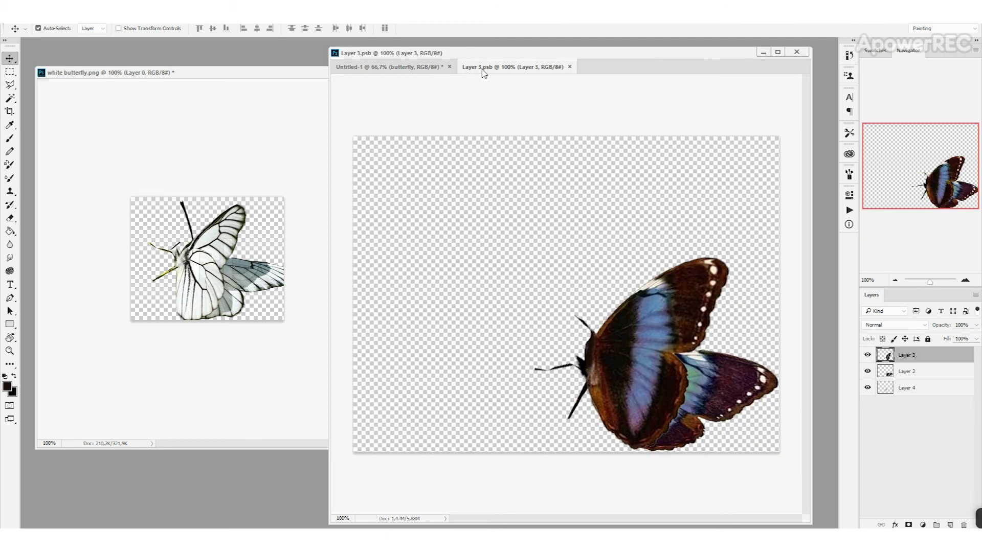
click(895, 280)
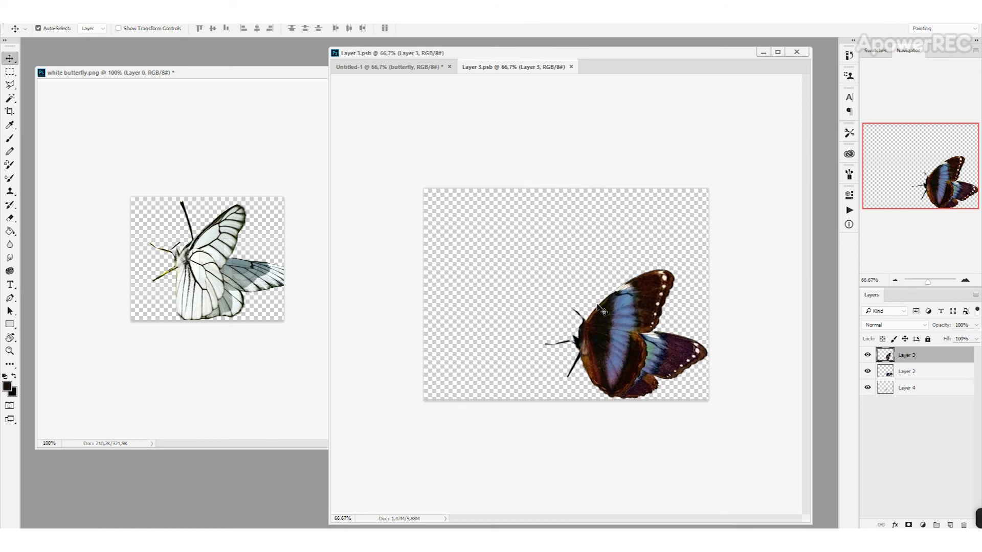
Crop the Layer 3.psb canvas around the butterfly, removing the empty area above and beside it.
click(9, 111)
drag(421, 189, 472, 217)
drag(649, 371, 652, 370)
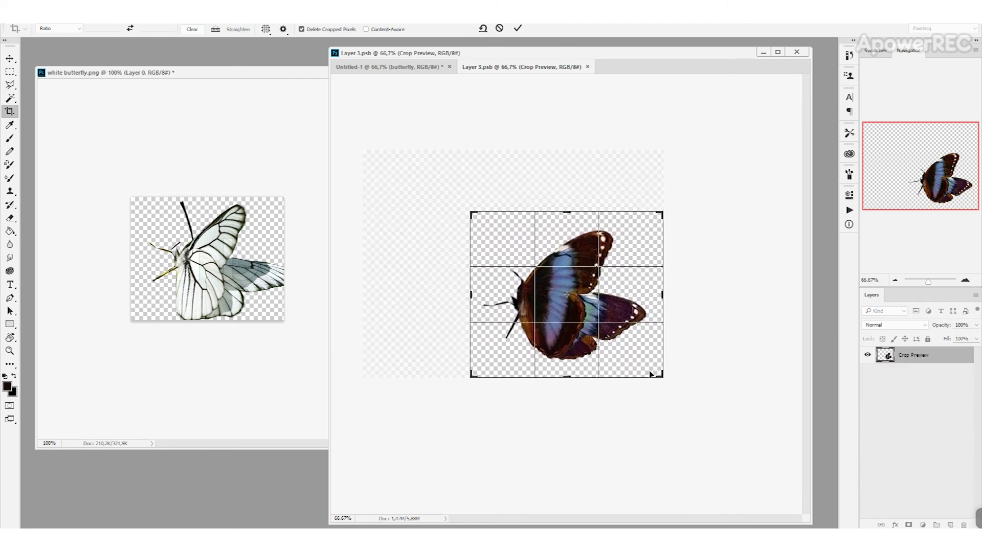
key(Return)
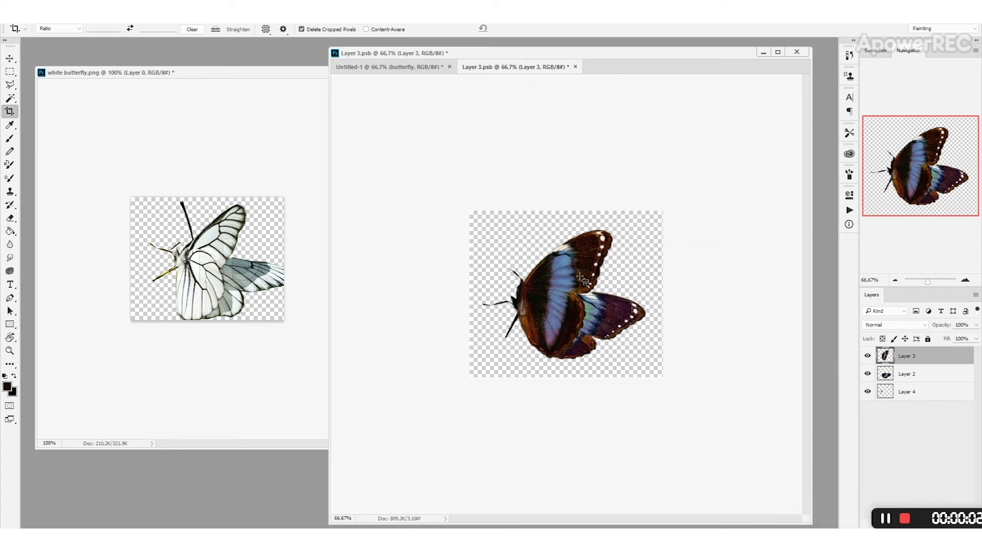
Add a Color Balance adjustment above Layer 3 with Cyan-Red at +77 and save the Smart Object contents.
click(923, 526)
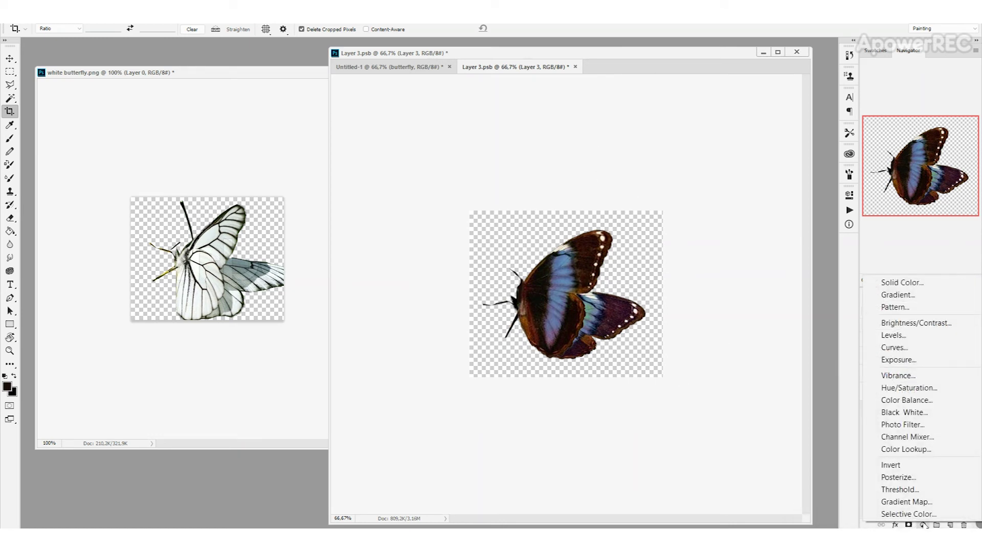
click(905, 400)
drag(788, 245, 785, 249)
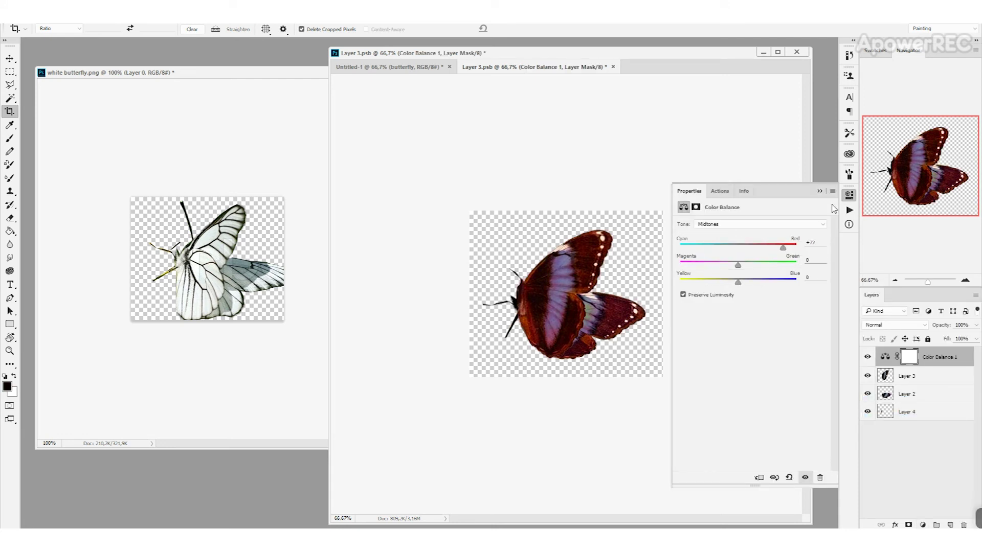
click(820, 191)
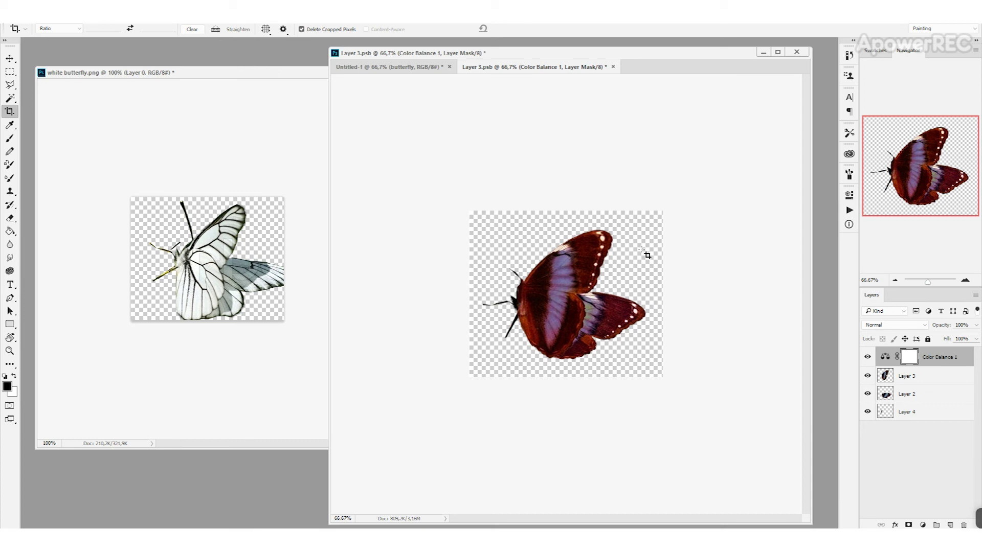
key(ctrl+s)
Return to Untitled-1 and move the butterfly back fully onto the canvas, near its centre.
click(440, 67)
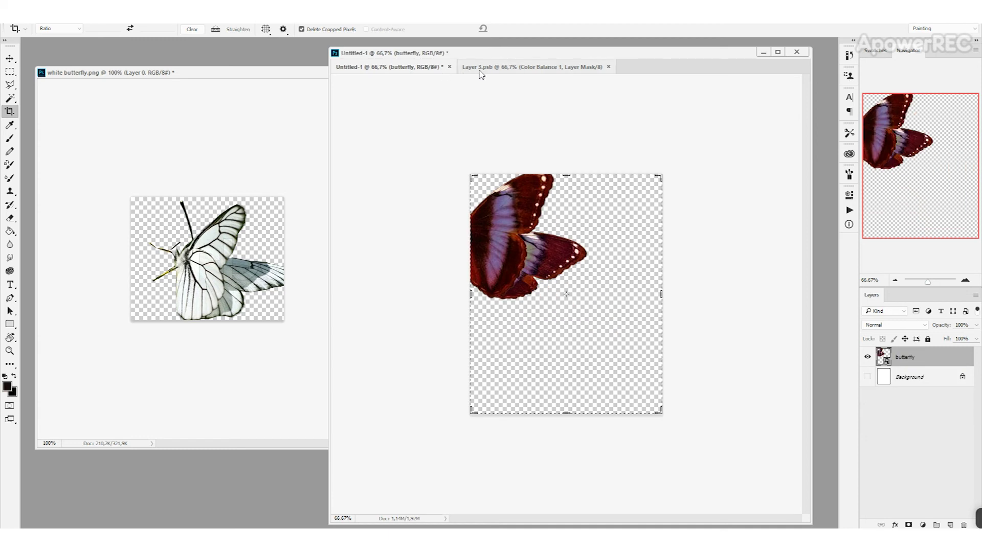
click(10, 58)
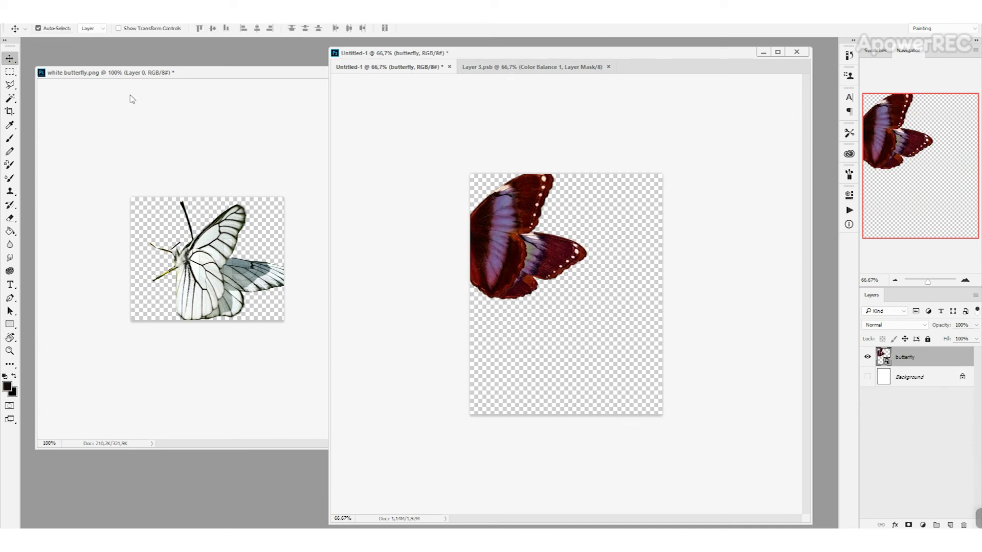
drag(546, 252, 558, 268)
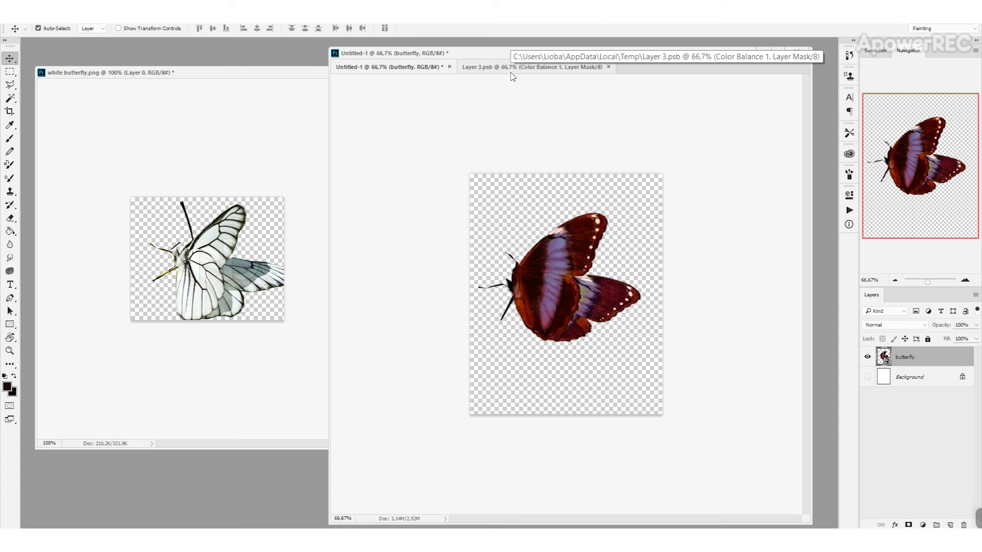
Delete the Color Balance adjustment from Layer 3.psb, save the contents and return to Untitled-1.
click(495, 75)
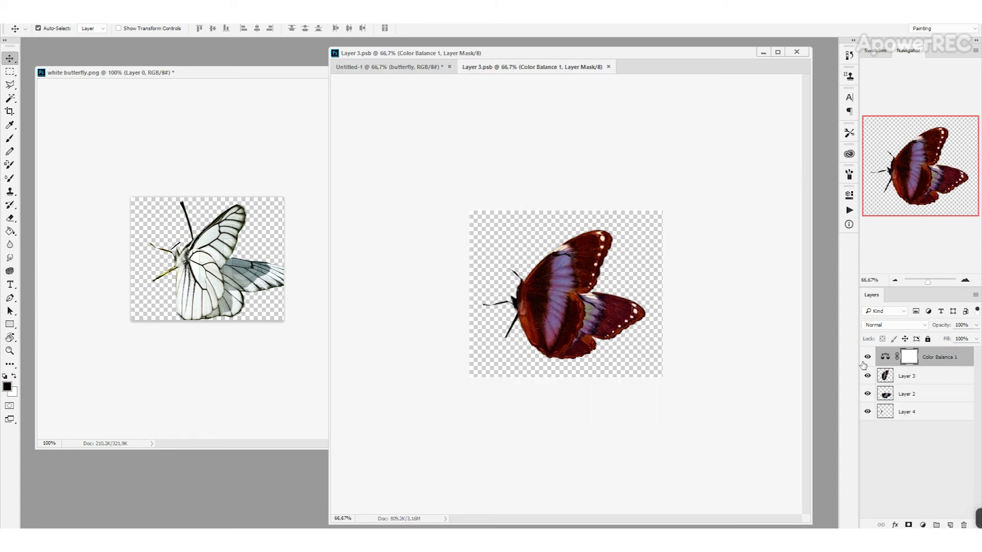
click(962, 524)
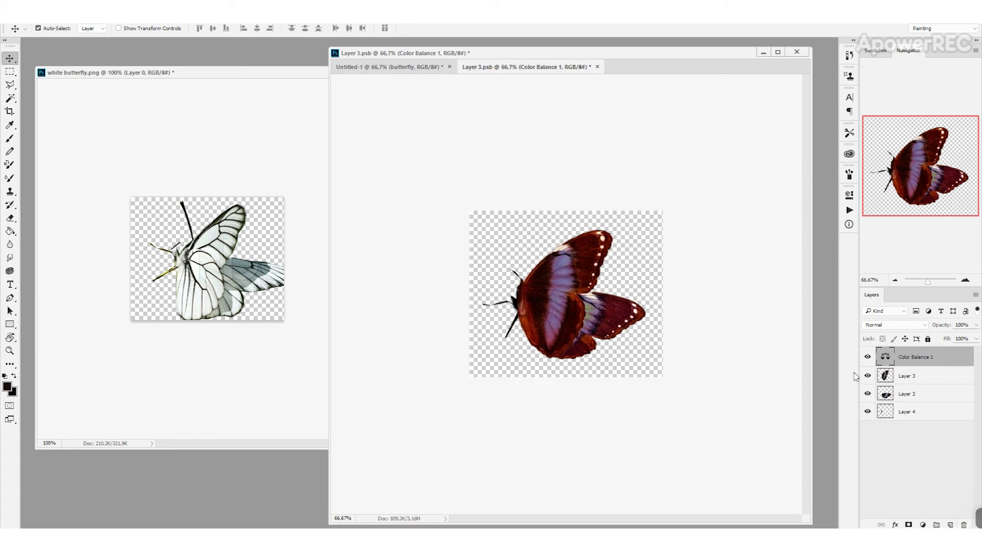
key(Delete)
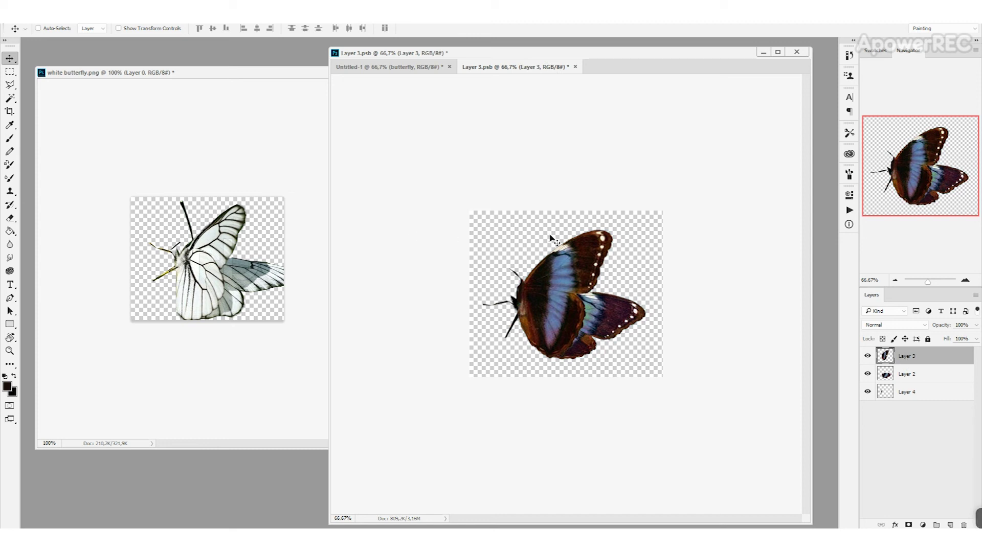
click(381, 68)
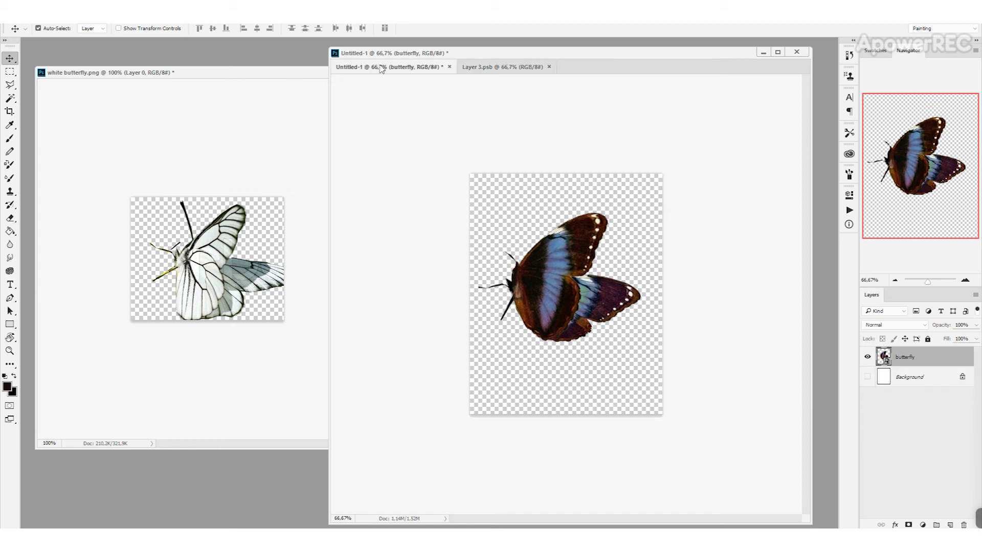
Move the butterfly Smart Object down to just below the middle of the canvas.
drag(566, 304, 571, 335)
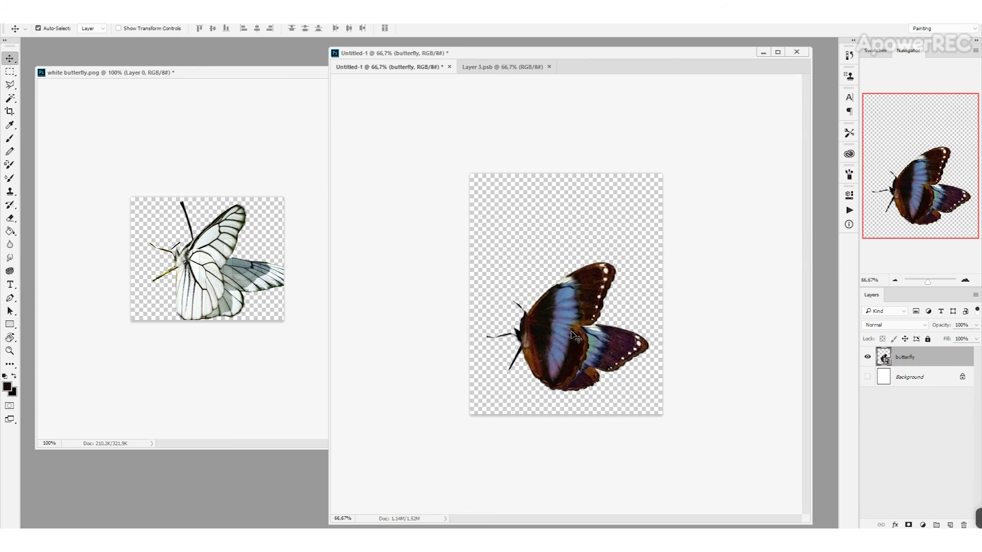
right_click(920, 358)
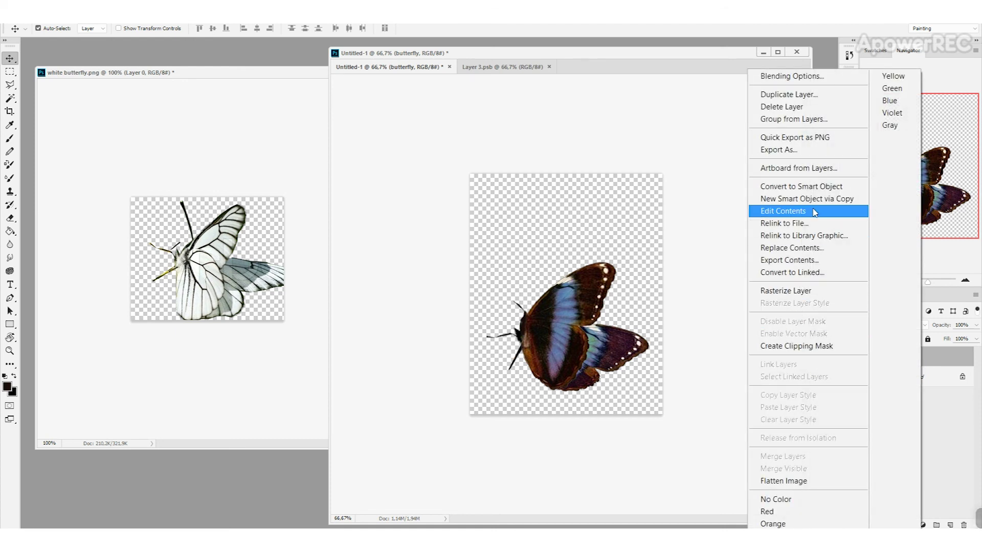
click(521, 342)
drag(555, 342, 551, 330)
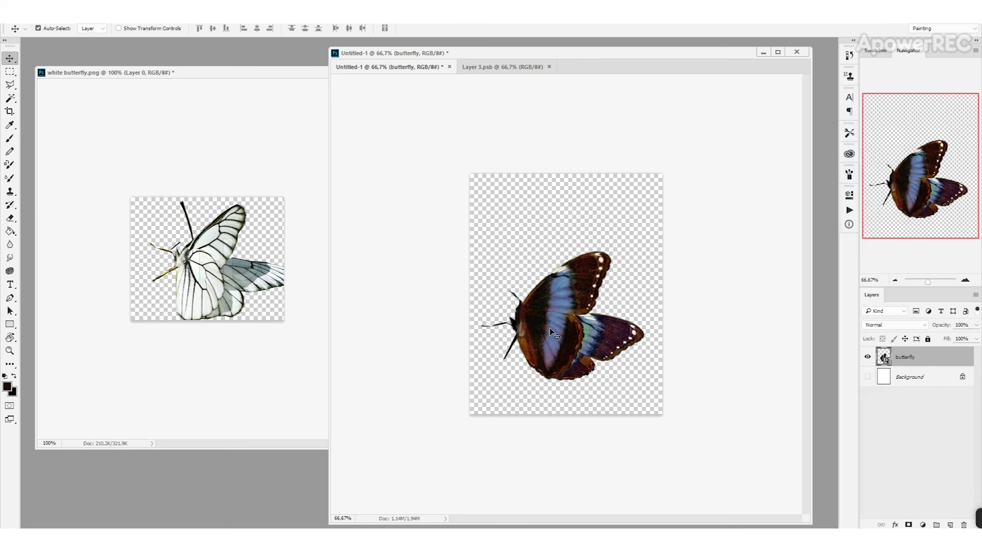
key(ctrl+shift+alt+n)
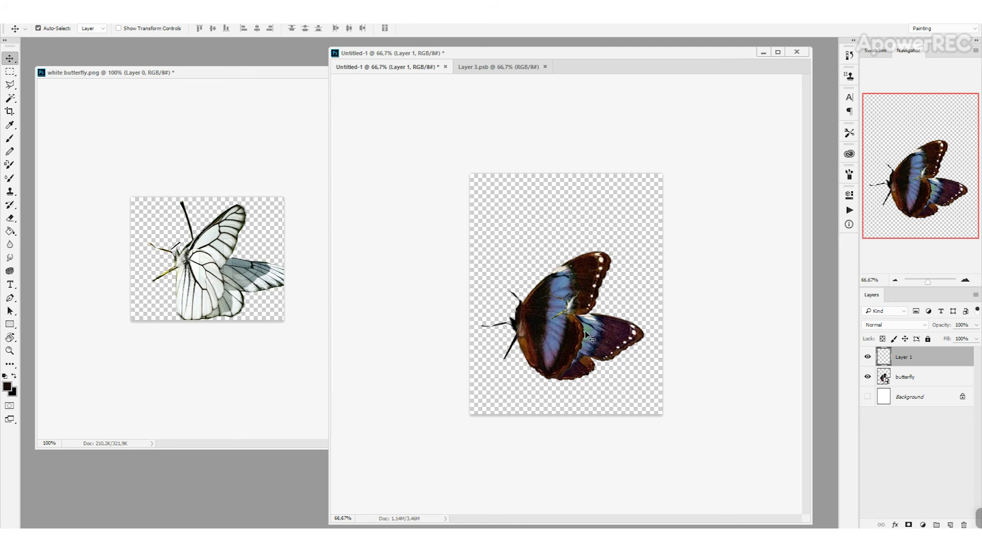
key(ctrl+z)
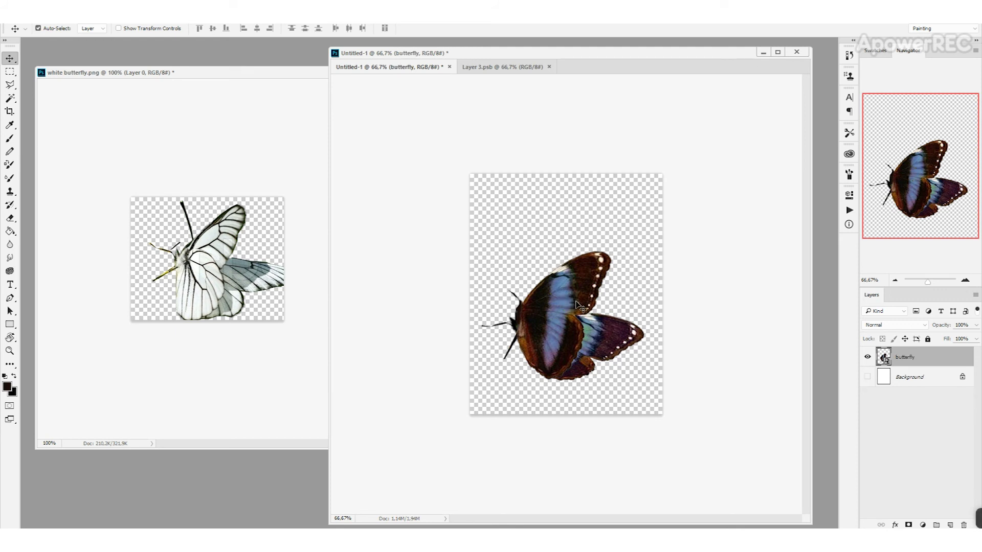
key(shift+Up)
key(shift+Up)
key(shift+Up)
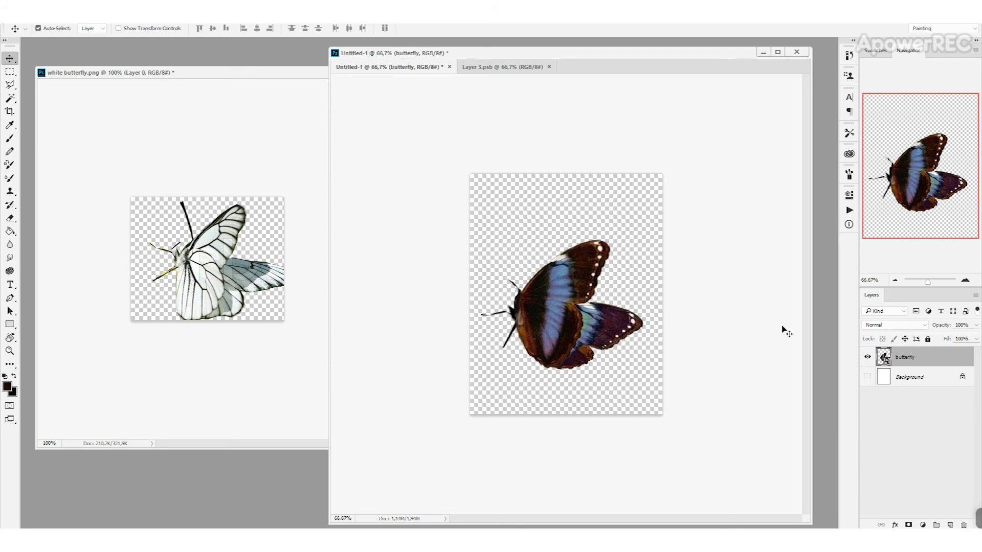
Duplicate the butterfly layer as butterfly copy and move the duplicate up slightly.
right_click(898, 363)
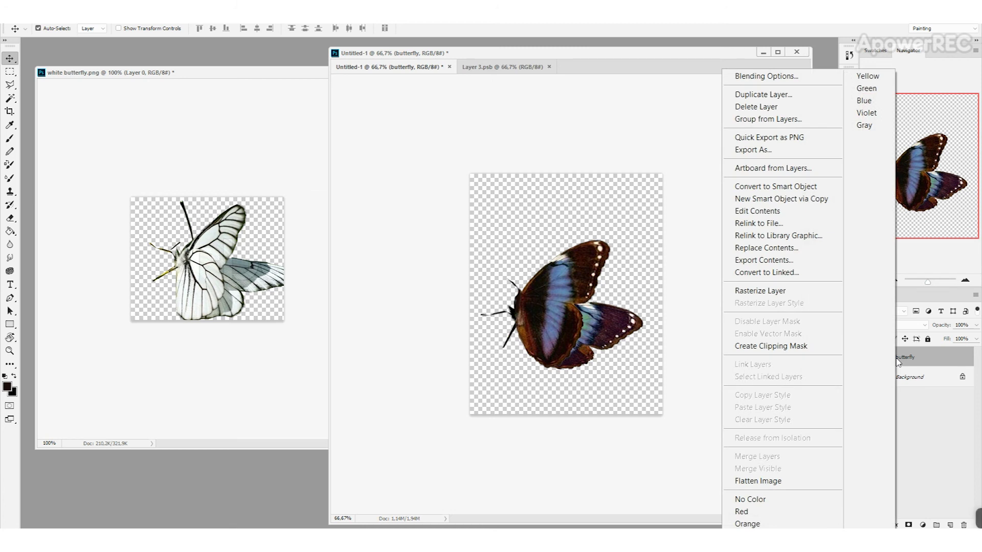
click(762, 95)
click(580, 171)
drag(583, 322, 583, 299)
Scale butterfly copy down to about 55%, flip it horizontally and place it in the canvas's upper-left area.
key(ctrl+t)
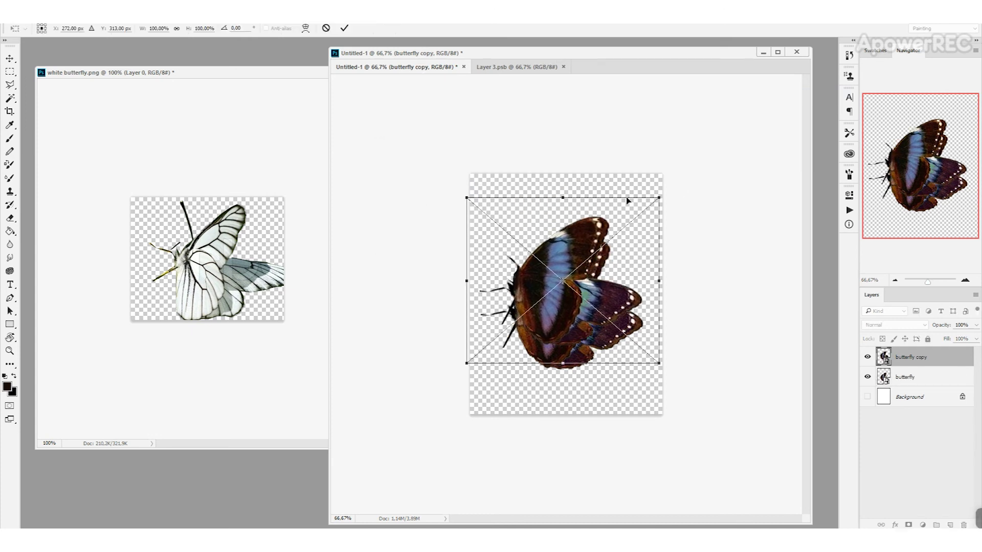
drag(658, 198, 568, 276)
drag(546, 309, 556, 223)
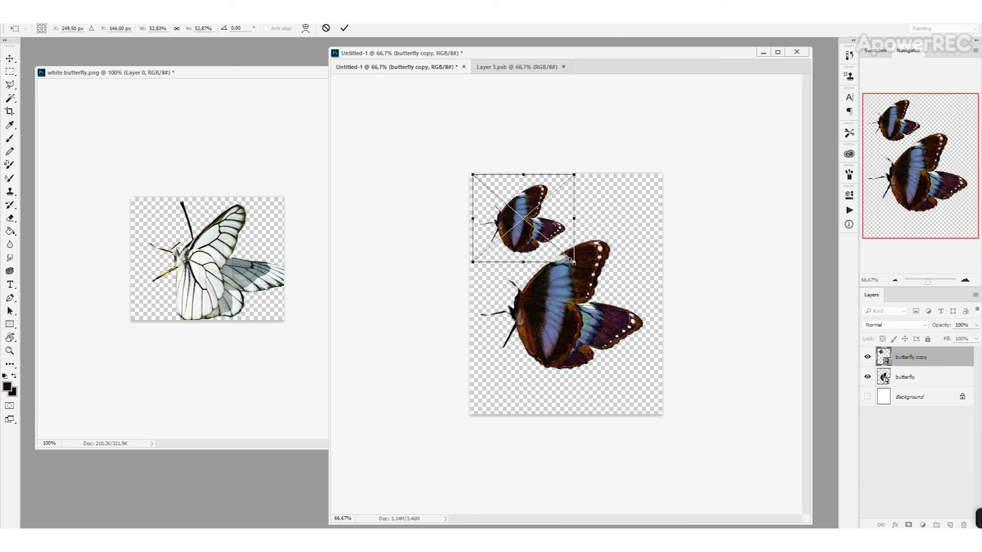
mouse_move(572, 261)
mouse_down()
mouse_move(818, 401)
mouse_move(578, 266)
mouse_up()
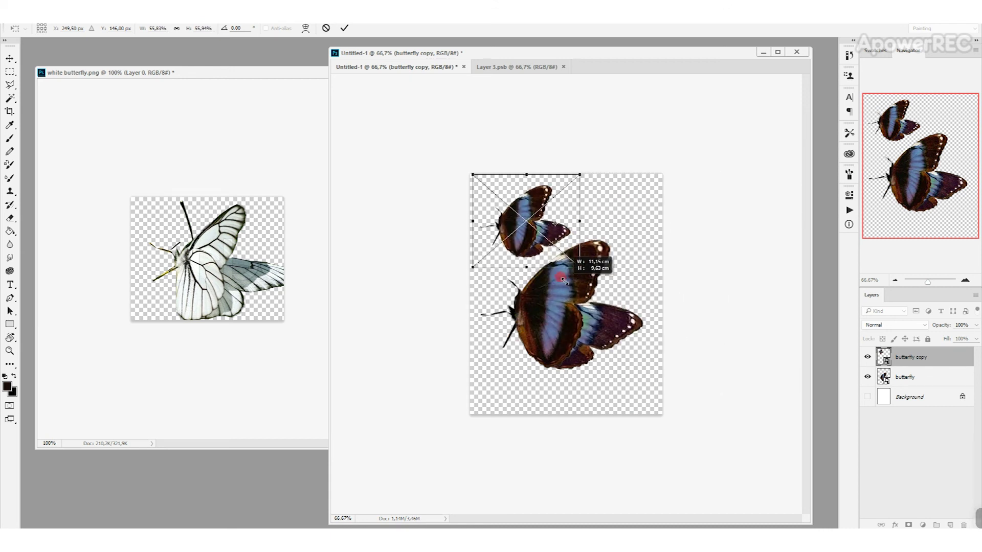
right_click(543, 238)
click(622, 391)
drag(580, 228, 514, 232)
click(345, 28)
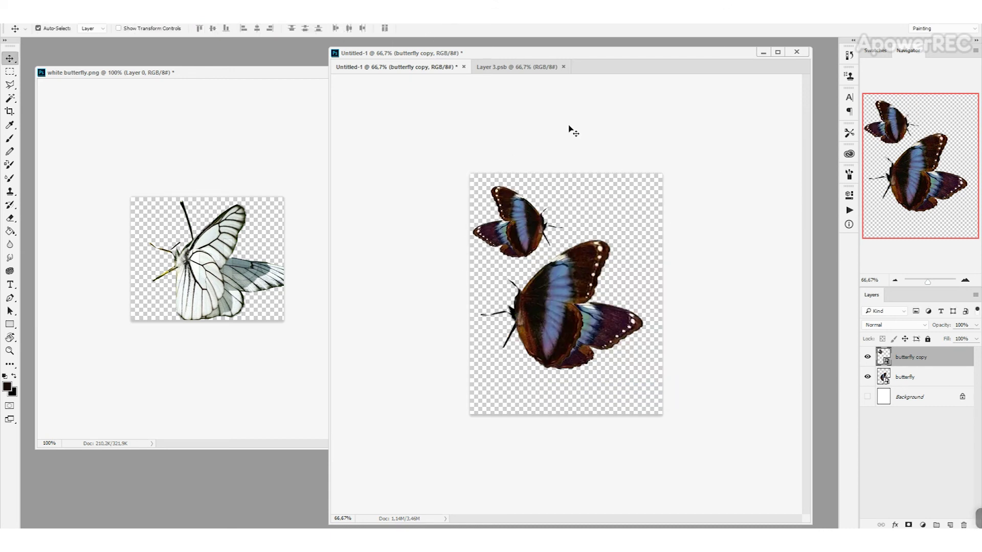
Move the large butterfly toward the canvas's lower right, and rotate the small copy about 26° clockwise.
drag(545, 313, 569, 339)
drag(518, 216, 529, 231)
key(ctrl+t)
drag(682, 198, 668, 269)
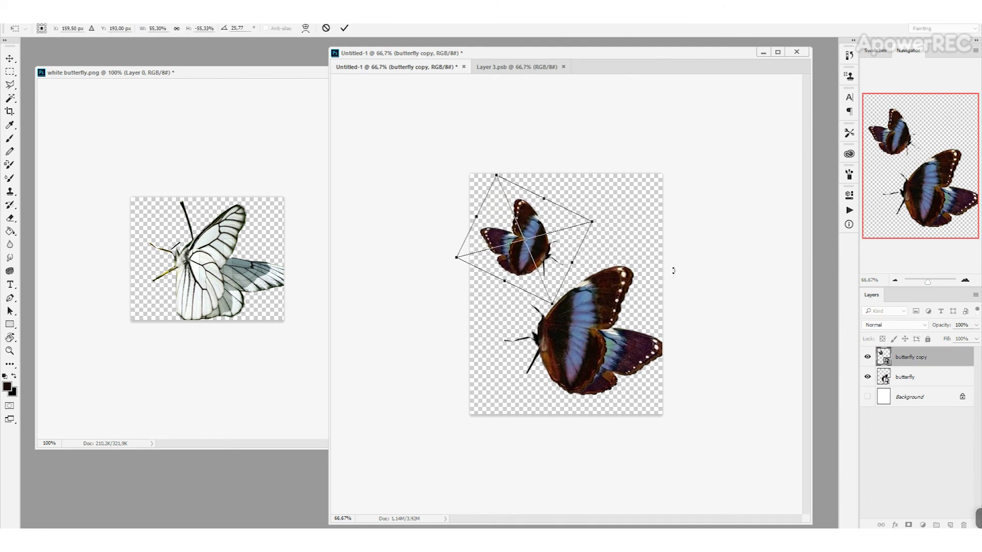
key(Return)
Add a Hue/Saturation adjustment above Layer 3 in Layer 3.psb, shift the hue to teal and salmon tones, and save.
click(524, 67)
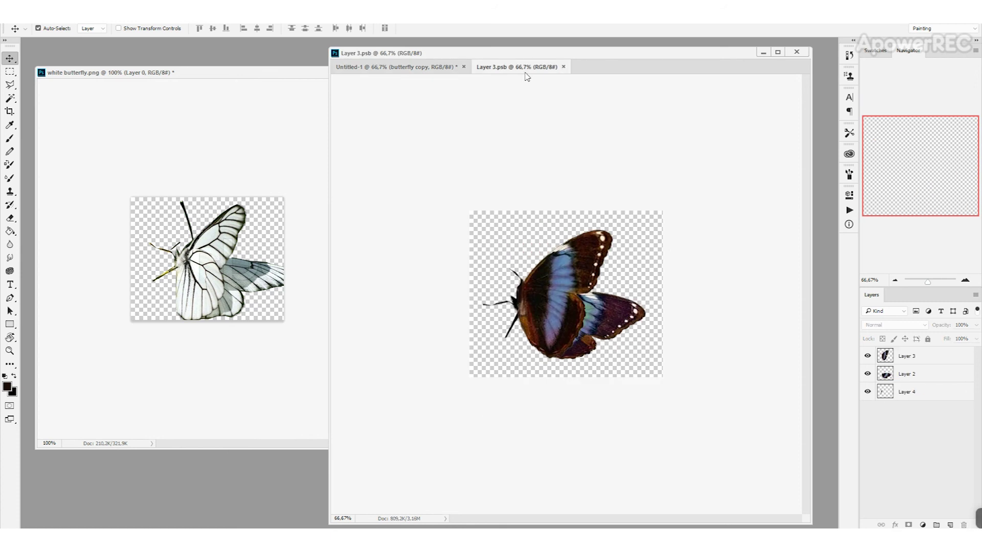
click(578, 298)
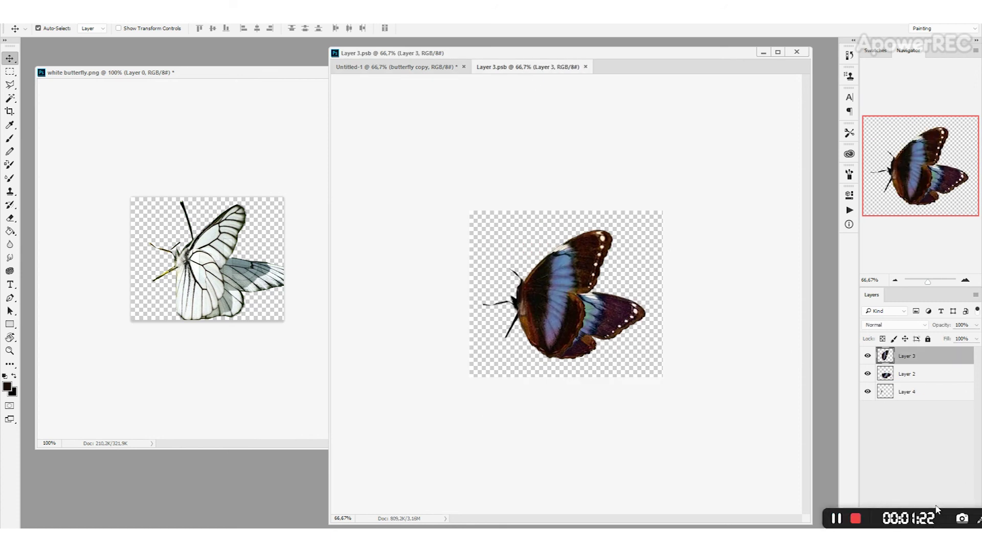
click(922, 525)
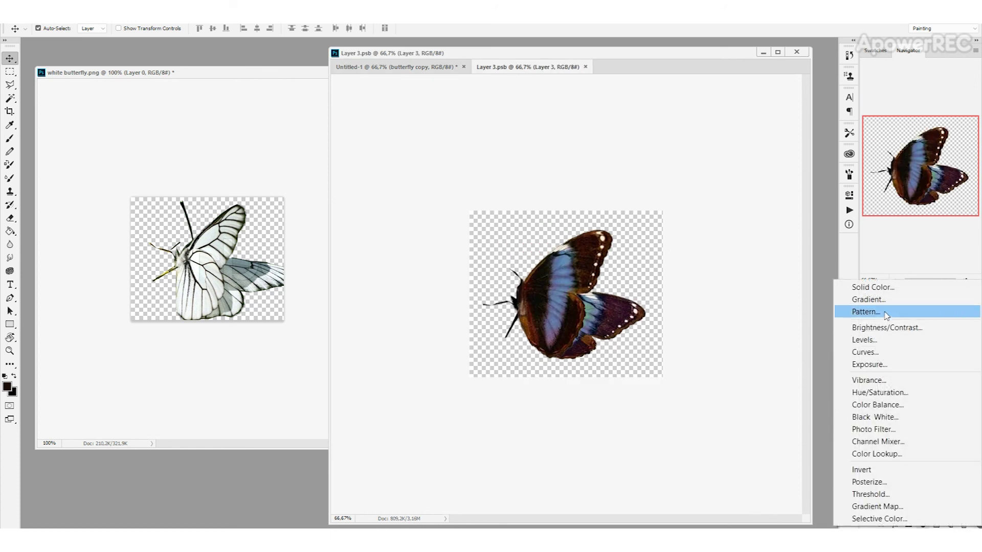
click(886, 392)
drag(750, 260, 813, 261)
click(765, 326)
key(ctrl+s)
Return to Untitled-1 and reposition both butterflies, moving the small copy slightly up and to the left.
click(435, 66)
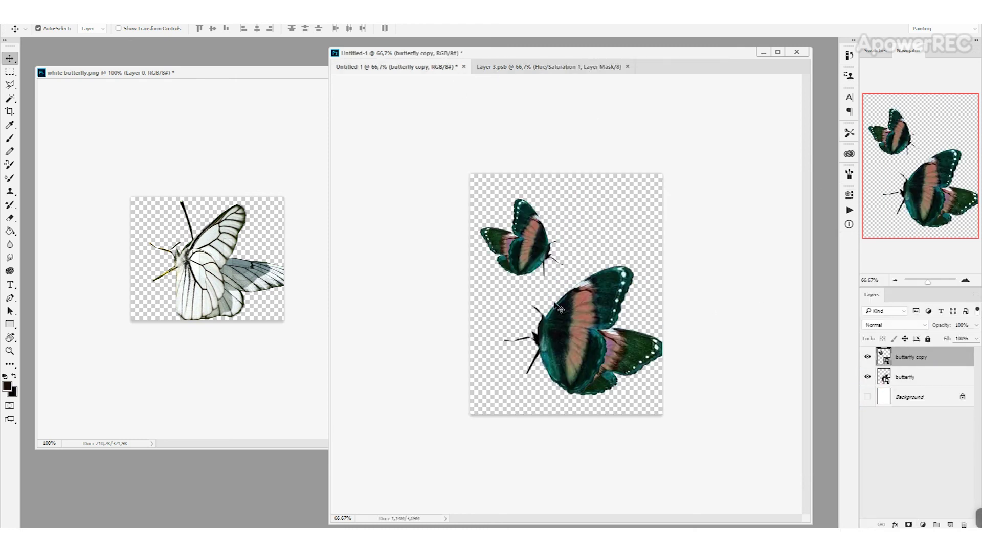
drag(530, 245, 522, 233)
mouse_move(567, 328)
mouse_down()
mouse_move(573, 344)
mouse_move(561, 337)
mouse_move(578, 315)
mouse_up()
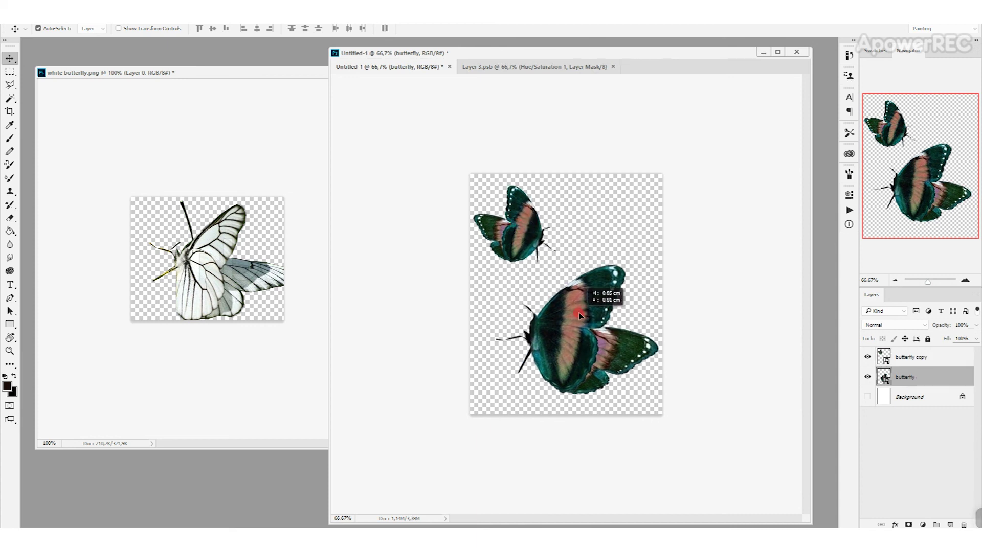
Hide the Hue/Saturation adjustment in Layer 3.psb and save the Smart Object contents.
click(552, 67)
click(867, 357)
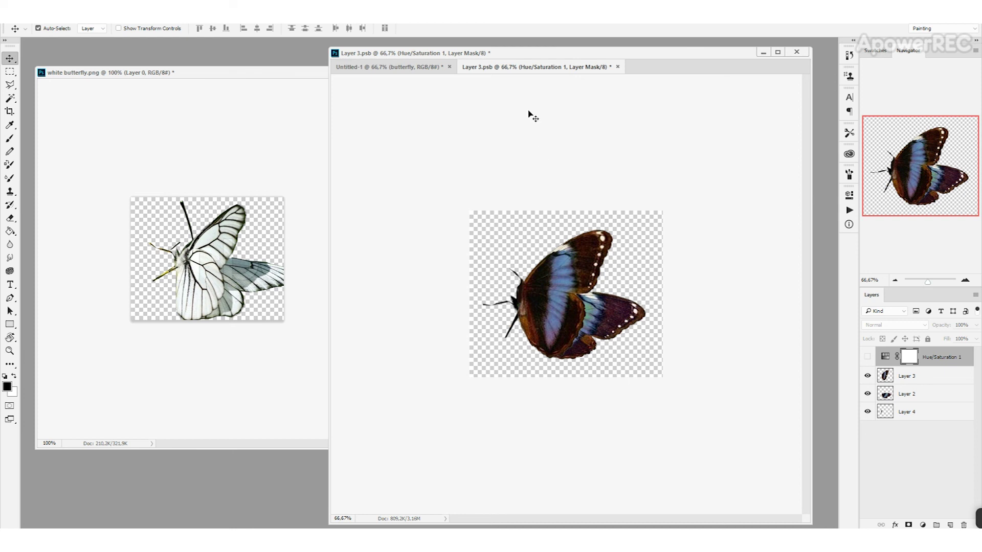
key(ctrl+s)
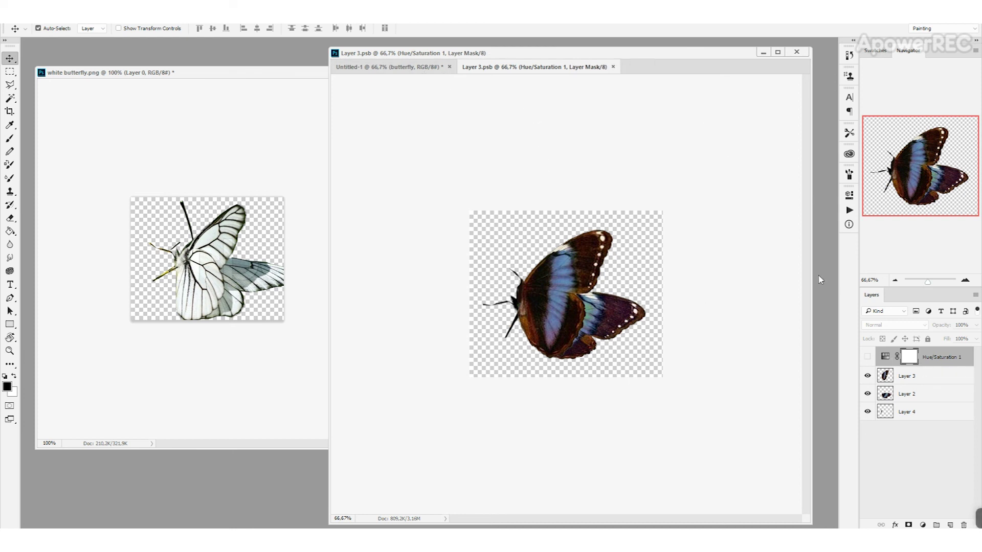
Move the small butterfly copy slightly to the right in Untitled-1, and switch back to Layer 3.psb.
click(424, 69)
drag(521, 247, 535, 219)
click(504, 68)
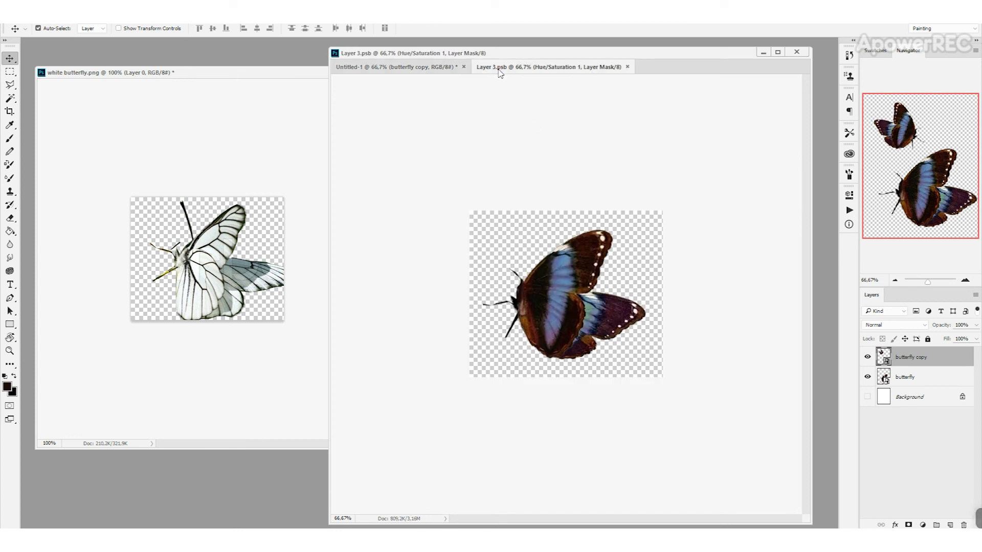
Return to Untitled-1 and nudge the small butterfly copy to the left and slightly up.
click(400, 75)
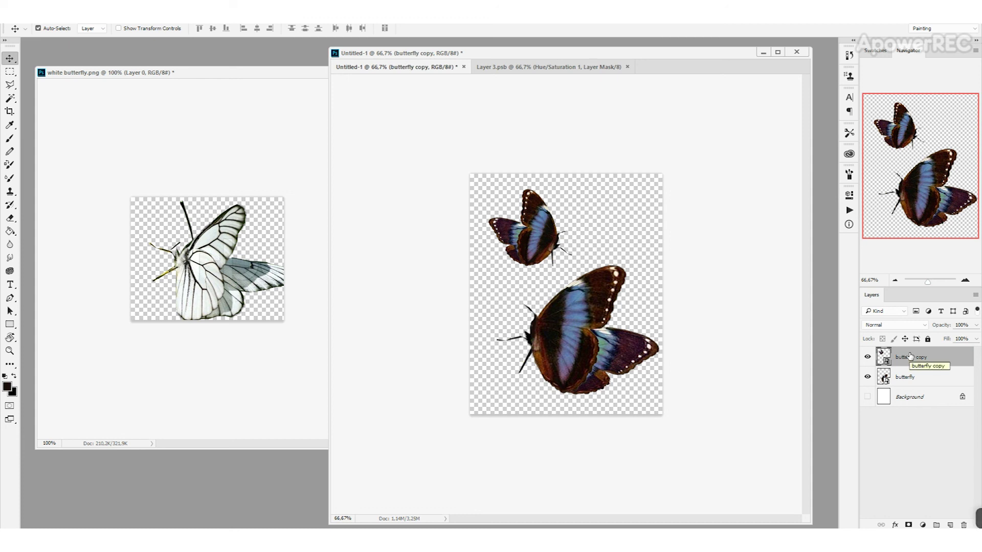
key(ctrl)
key(shift+Left)
key(shift+Left)
key(shift+Left)
key(shift+Left)
key(shift+Up)
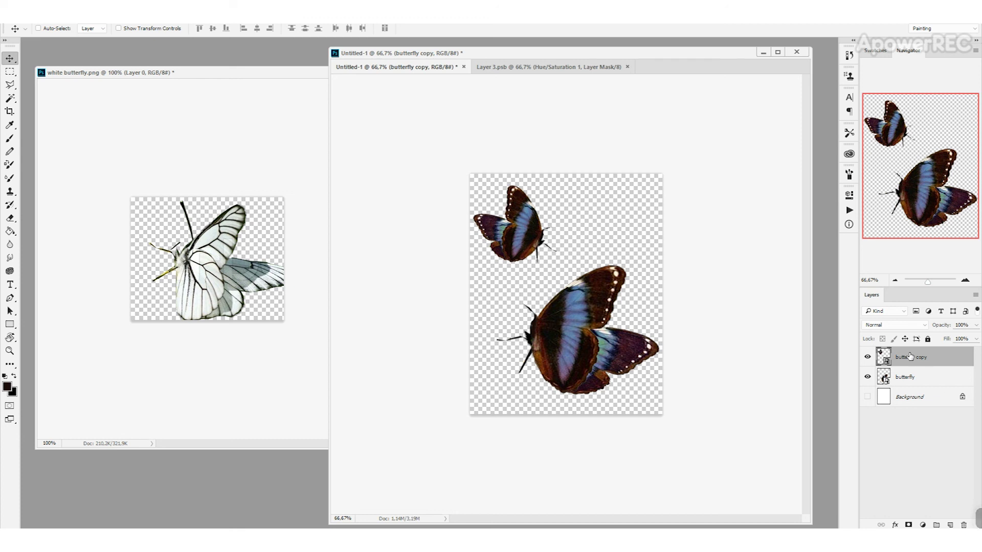
Step back through the history of Untitled-1 to before the Smart Object conversion, restoring the separate Layer 3, Layer 2 and Layer 4.
key(ctrl+alt+z)
key(ctrl+alt+z)
key(ctrl+alt+z)
key(ctrl+alt+z)
key(ctrl+alt+z)
key(ctrl+alt+z)
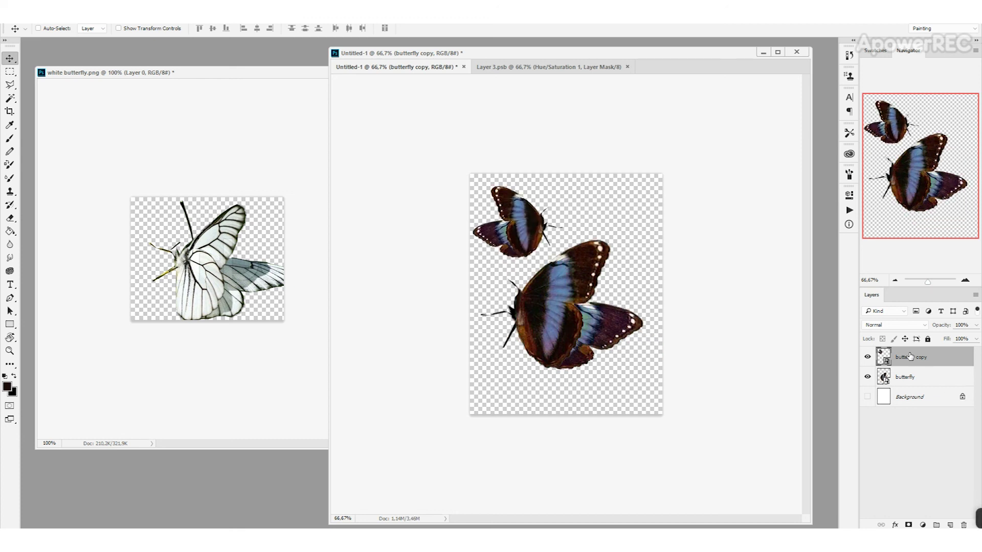
key(ctrl+alt+z)
key(ctrl+alt+z)
key(ctrl+alt+z)
key(ctrl+alt+z)
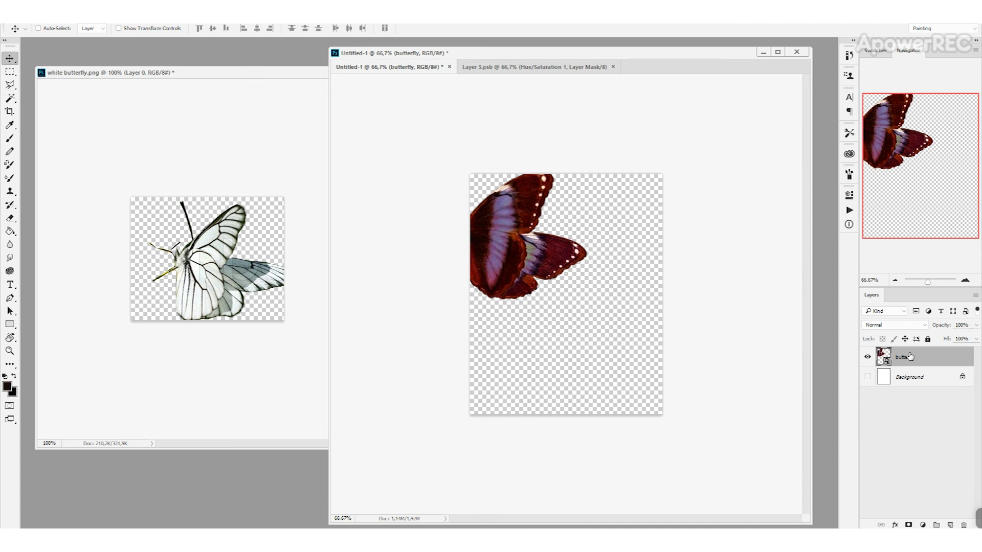
key(ctrl+alt+z)
key(ctrl+alt+z)
key(ctrl+alt+z)
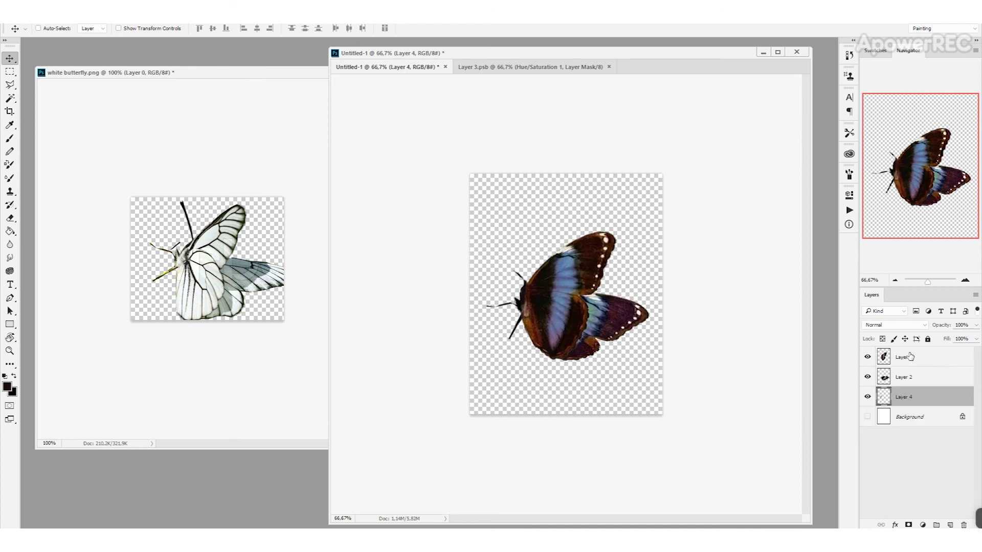
Group Layer 3, Layer 2 and Layer 4, and duplicate the group within Untitled-1.
shift+click(911, 356)
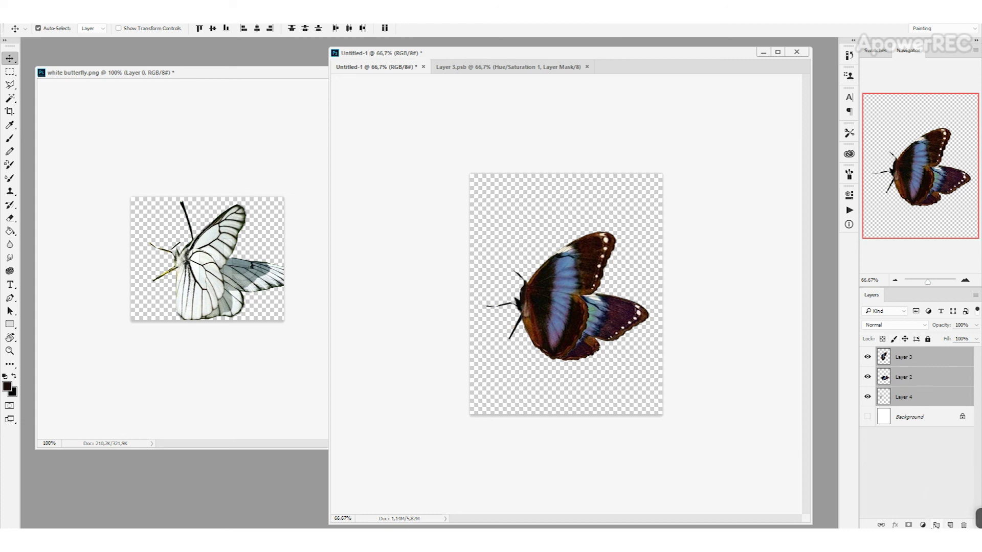
click(936, 525)
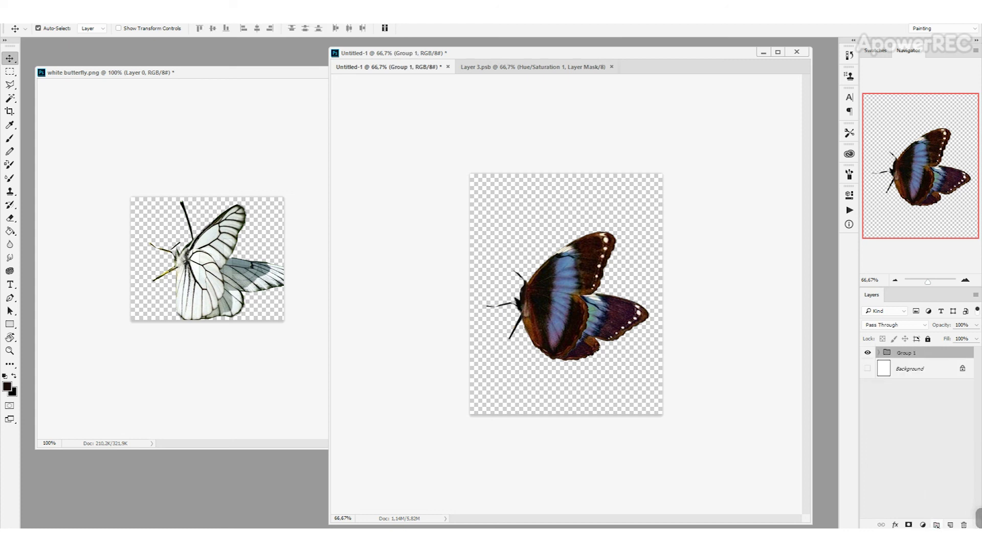
right_click(919, 354)
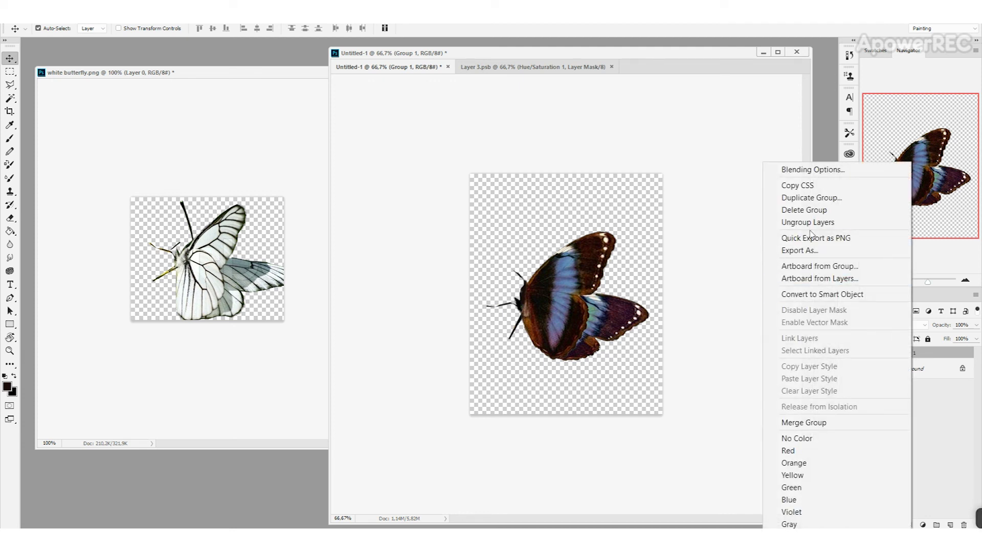
click(815, 203)
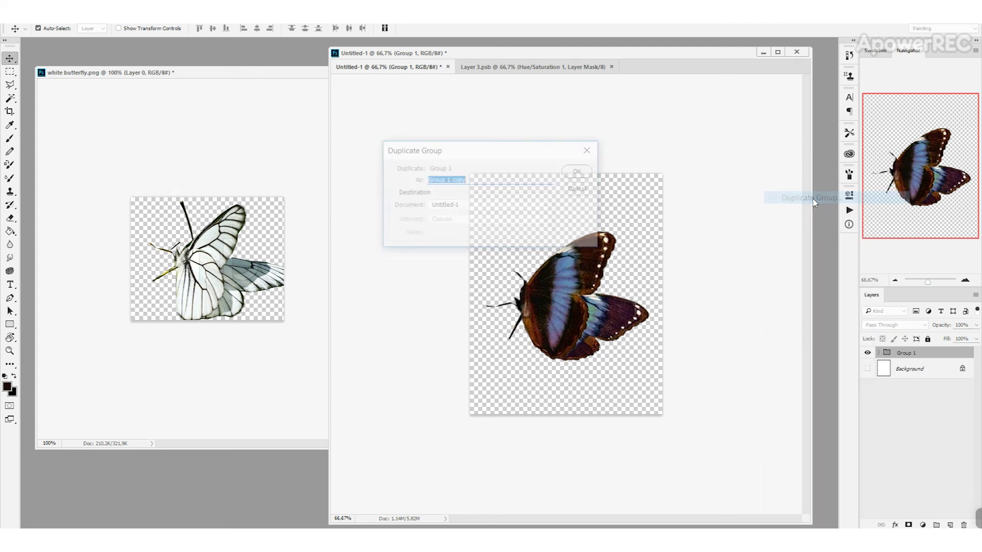
click(577, 170)
Hide the original Group 1 and check the duplicate by switching its visibility off and on.
click(868, 364)
click(867, 353)
click(867, 353)
click(867, 353)
click(867, 352)
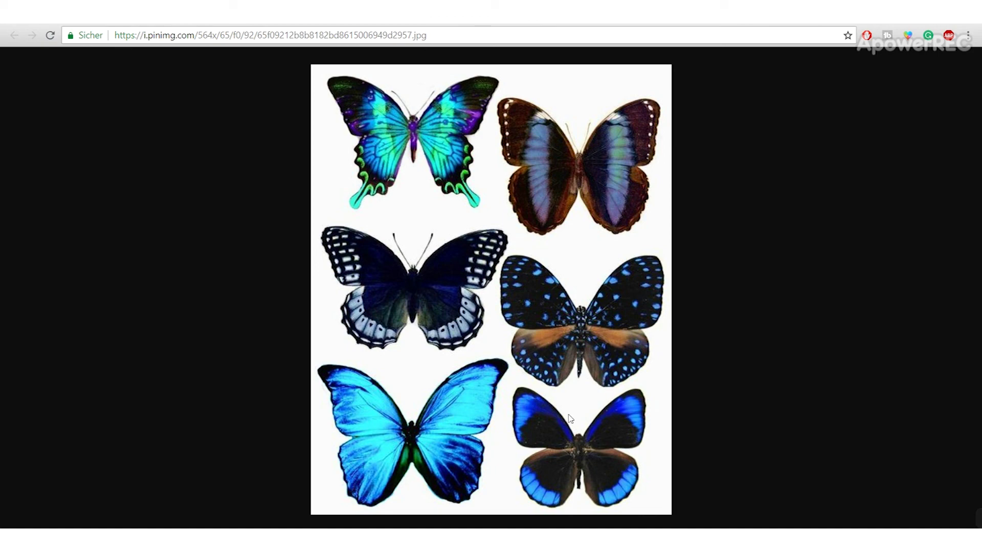
Switch to the browser, look through the Pinterest butterfly pictures for other source images, and return to Photoshop.
click(434, 514)
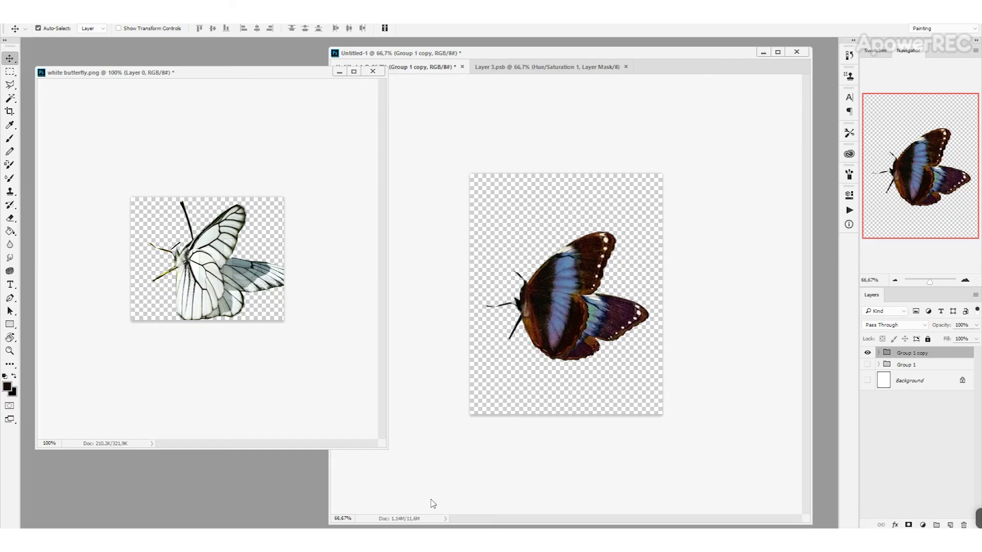
key(alt+Tab)
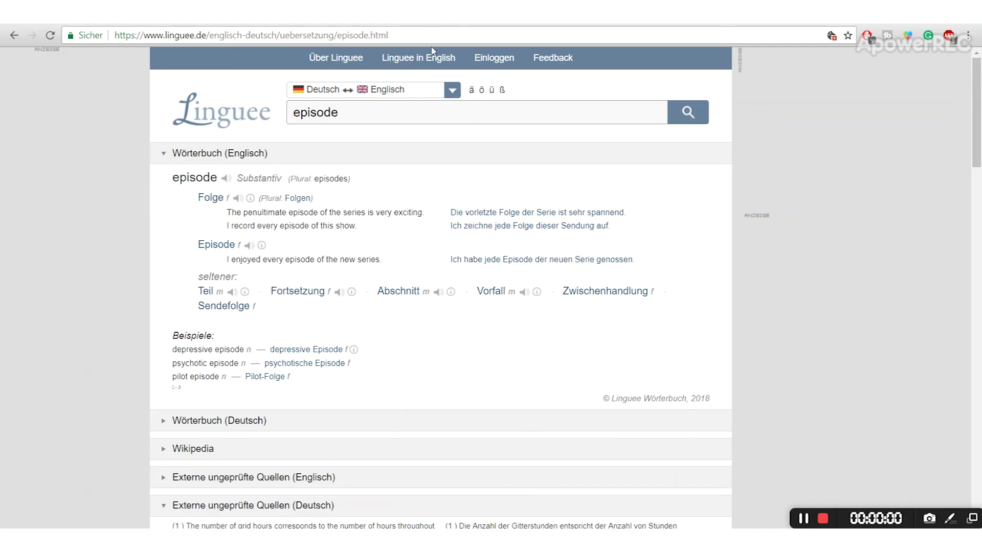
click(420, 32)
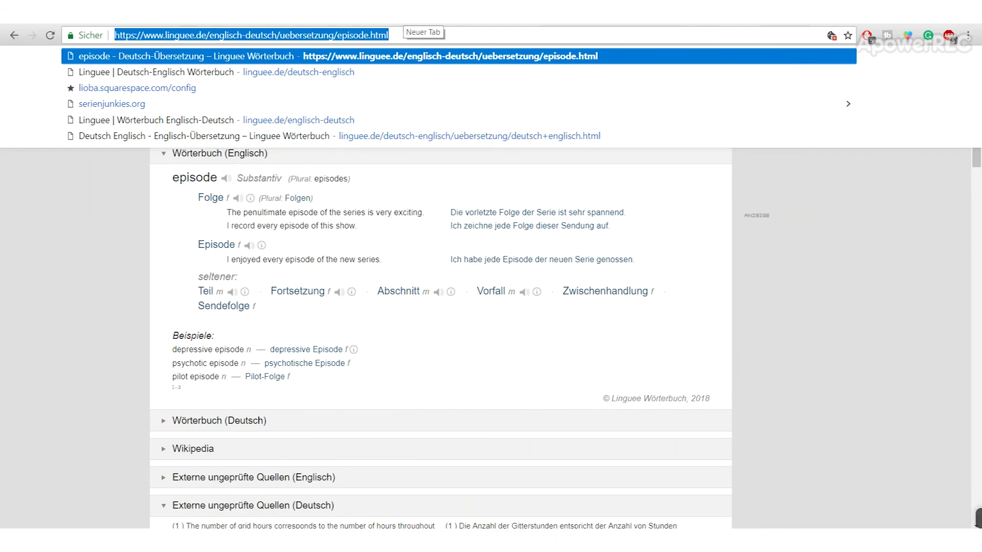
click(358, 15)
scroll(349, 139, down, 10)
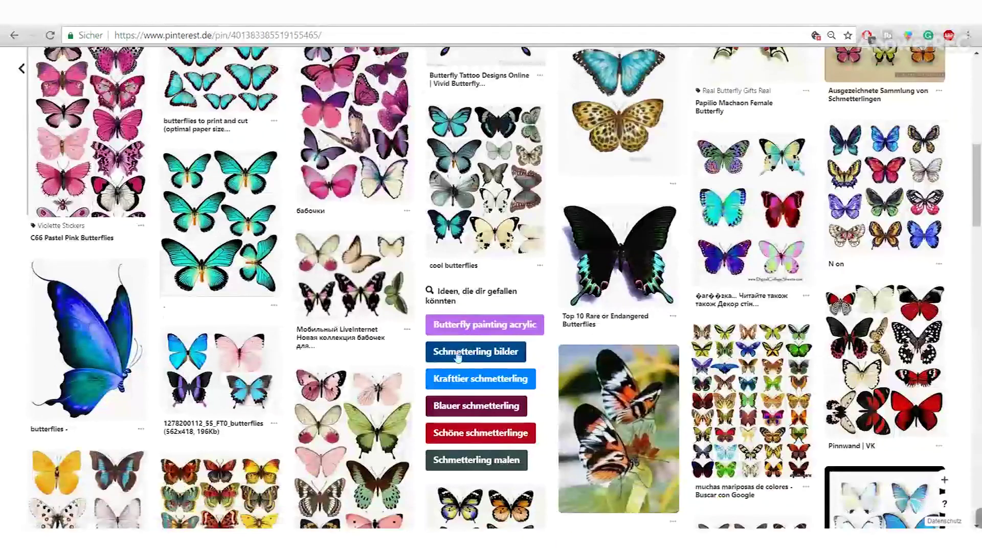
scroll(533, 418, down, 5)
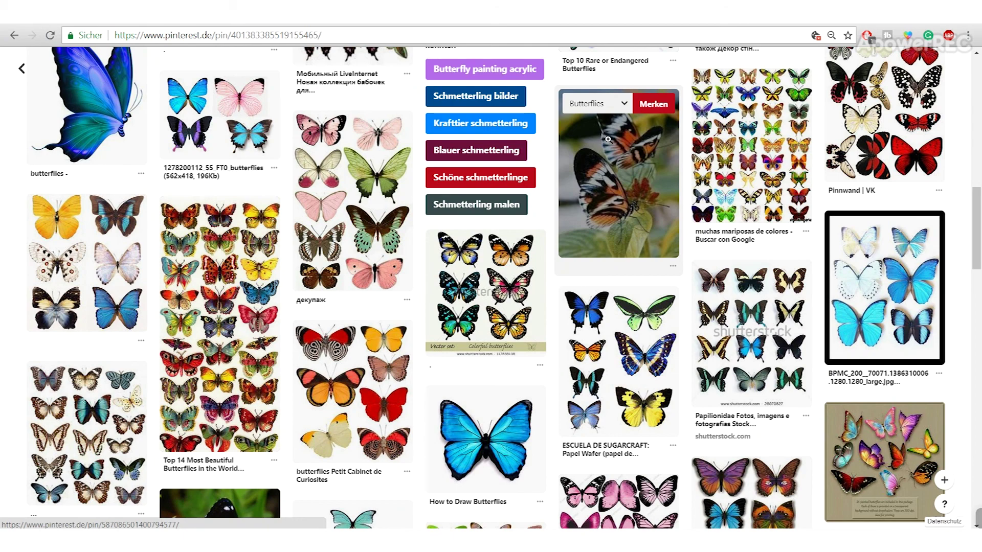
mouse_move(419, 527)
click(510, 495)
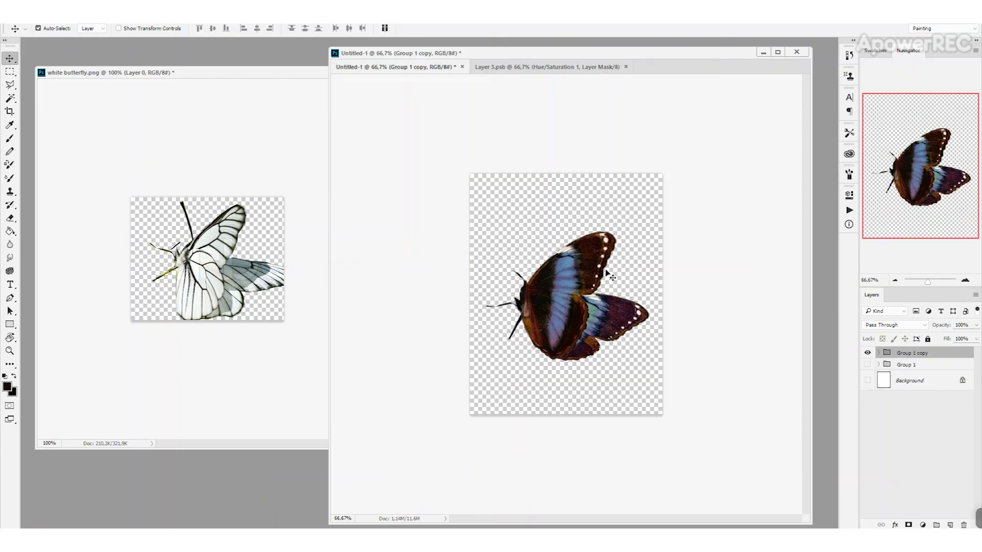